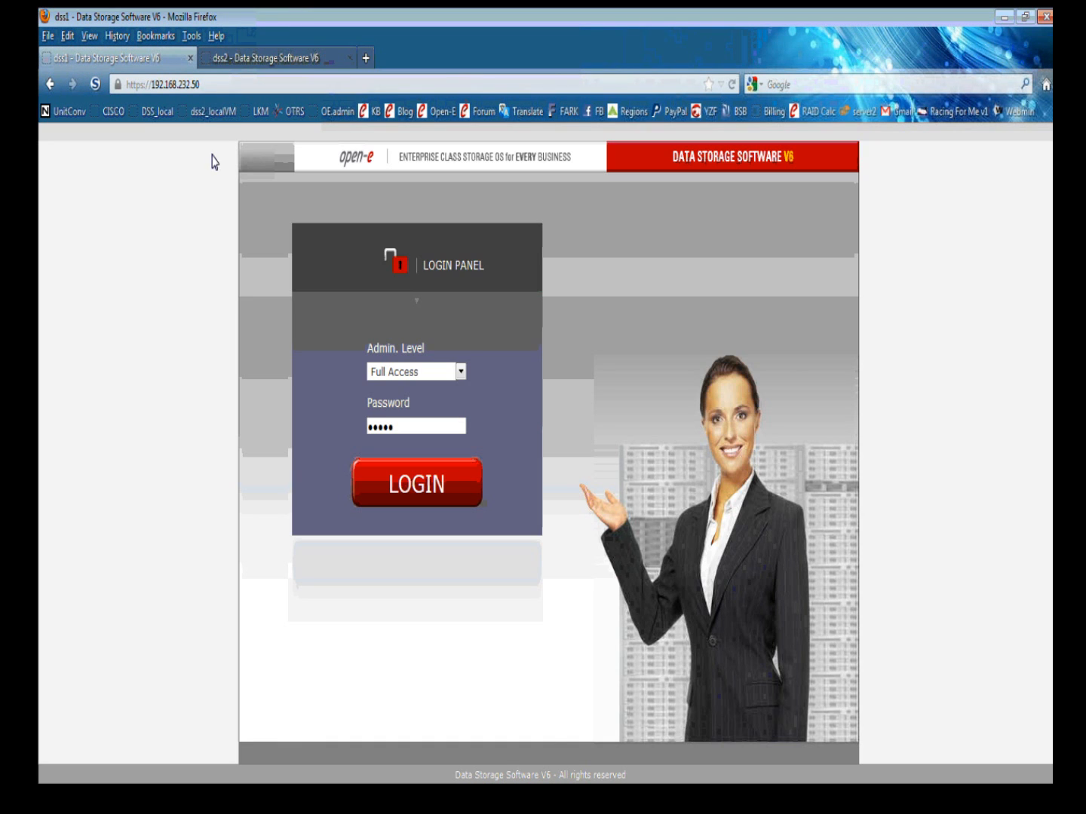
Log in to dss1 and dss2 with full access, then open dss1's failover network settings.
key("Return")
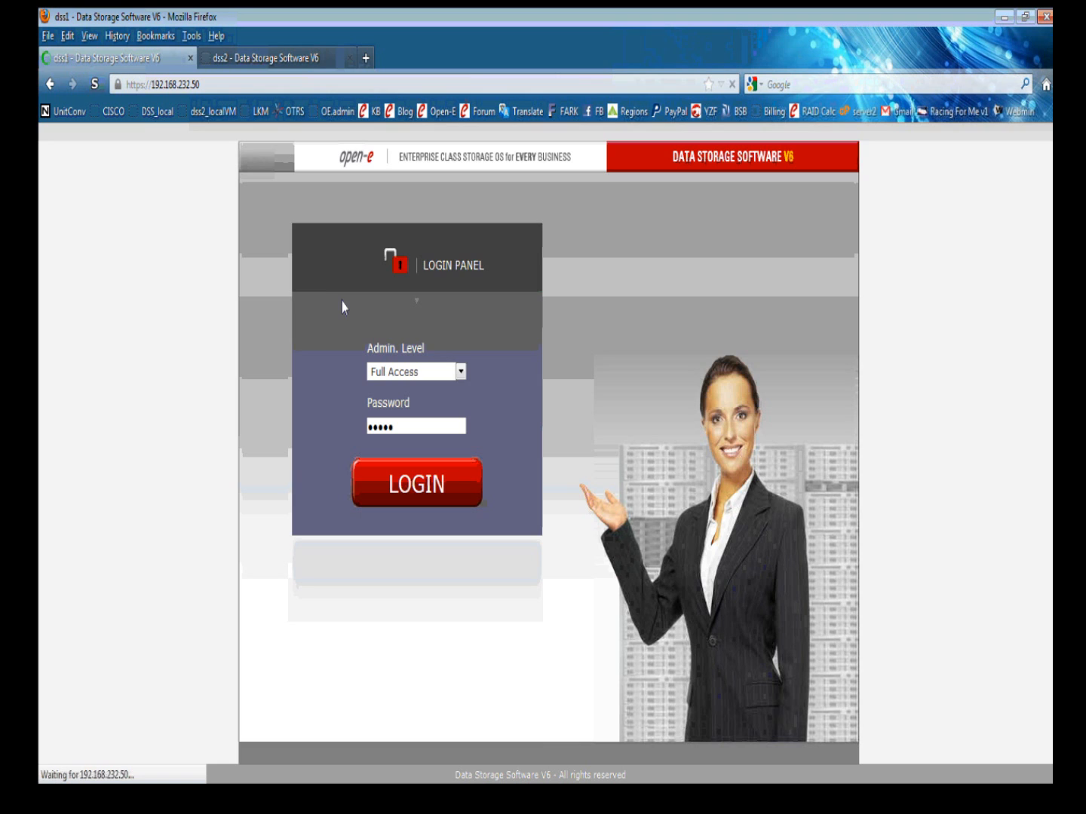
left_click(274, 57)
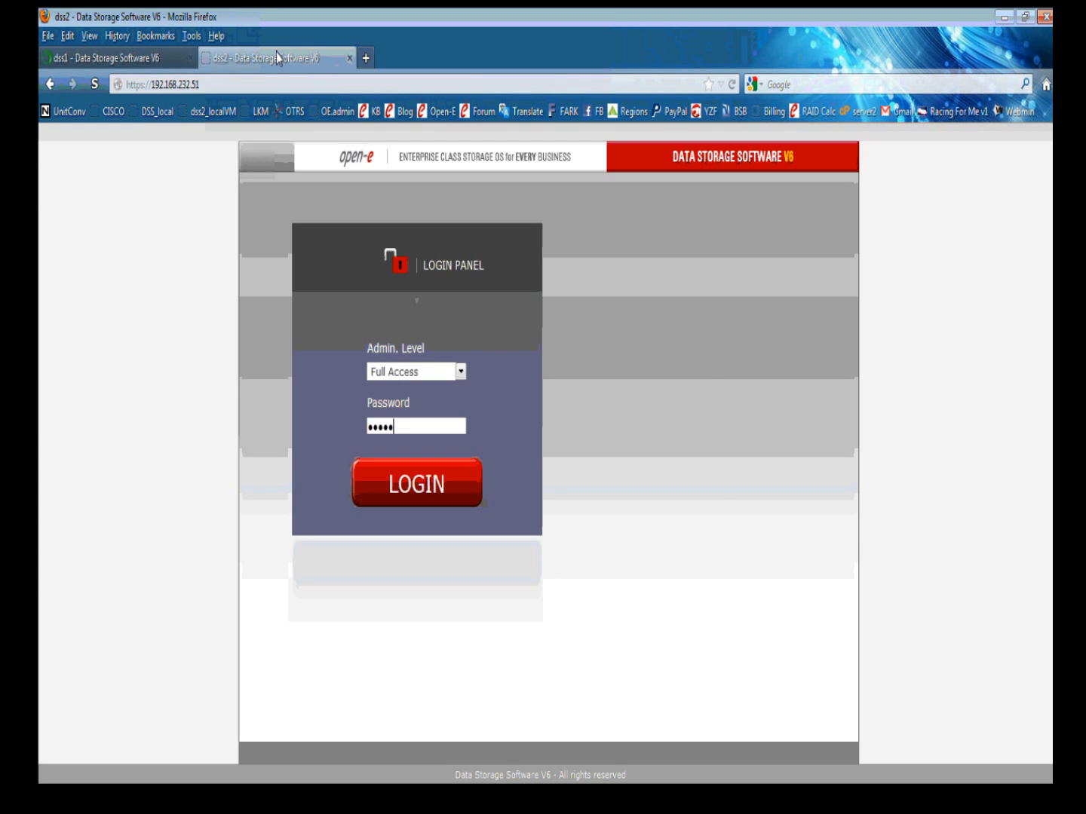
key("Return")
key("ctrl+Tab")
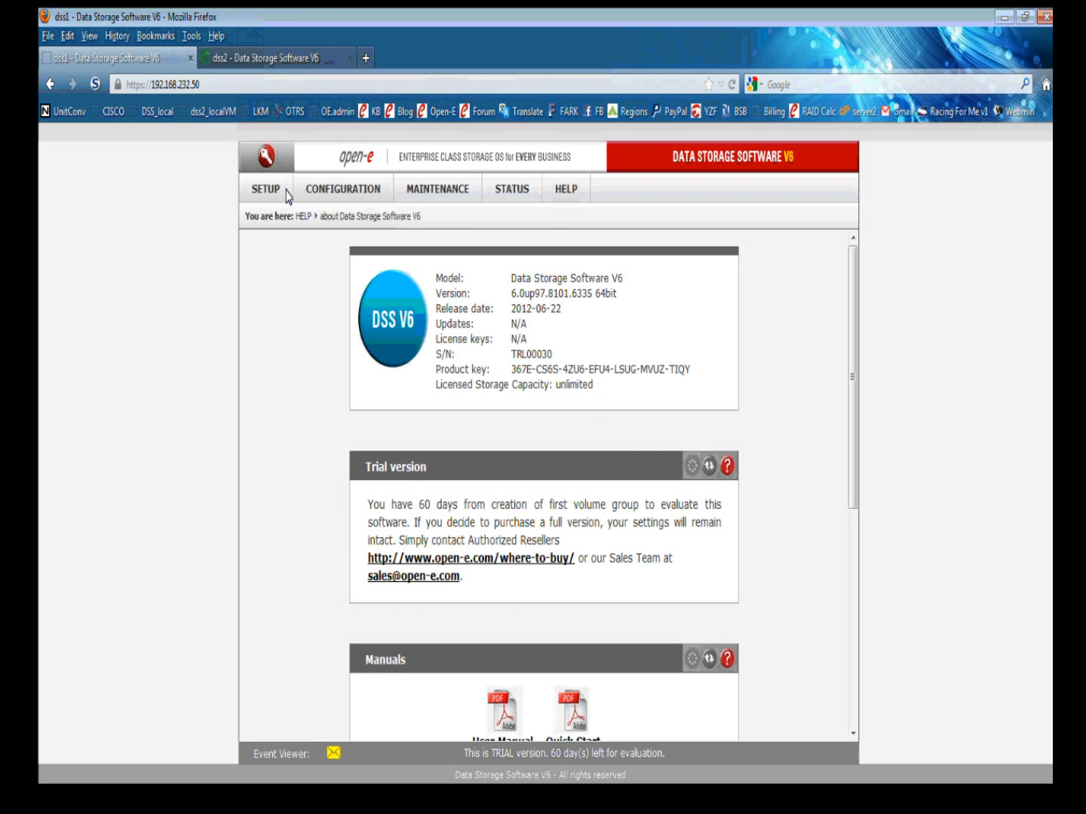
left_click(399, 233)
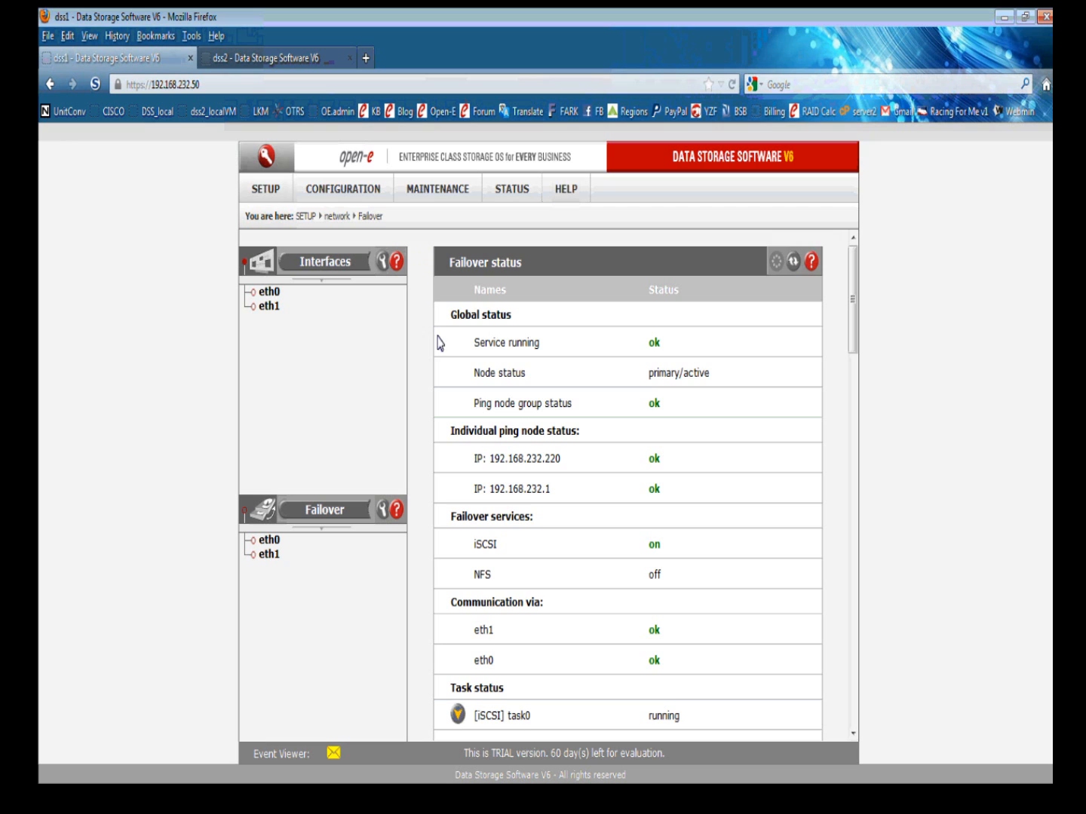
Review dss1's running failover status and stop the service in Failover manager.
scroll(435, 359, "down", 1)
scroll(436, 359, "down", 3)
scroll(437, 359, "up", 4)
scroll(428, 341, "down", 5)
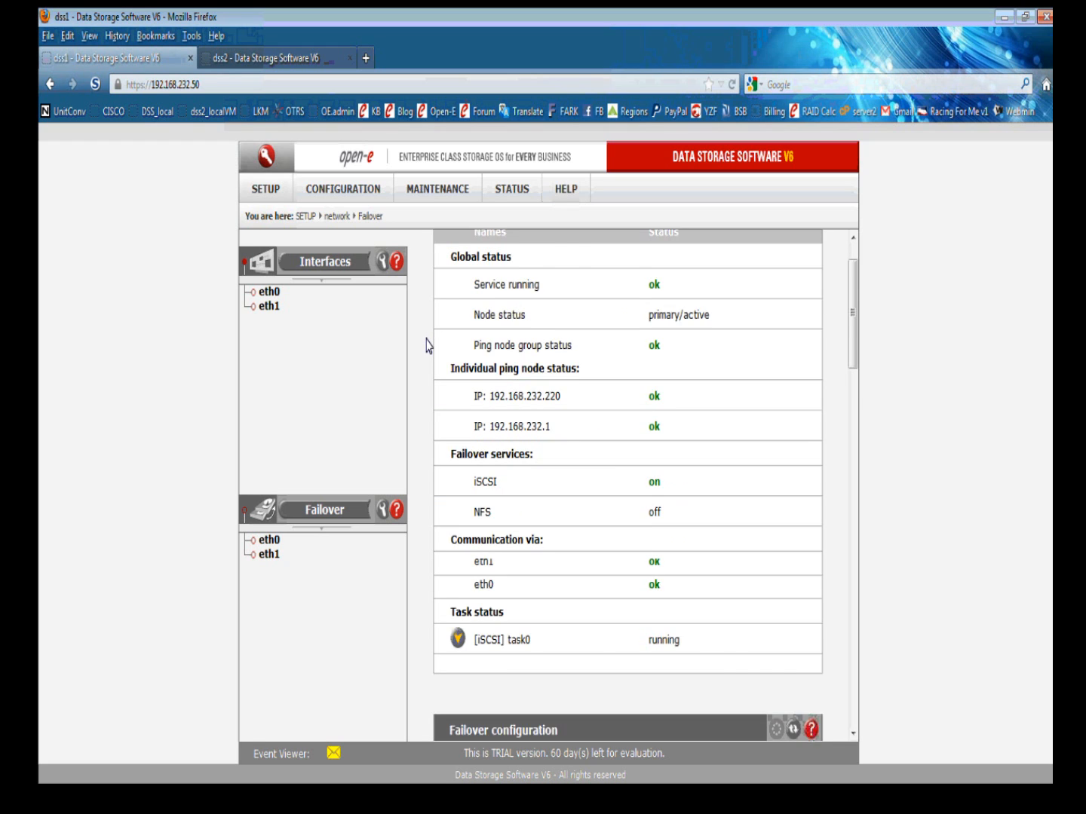
scroll(442, 408, "down", 6)
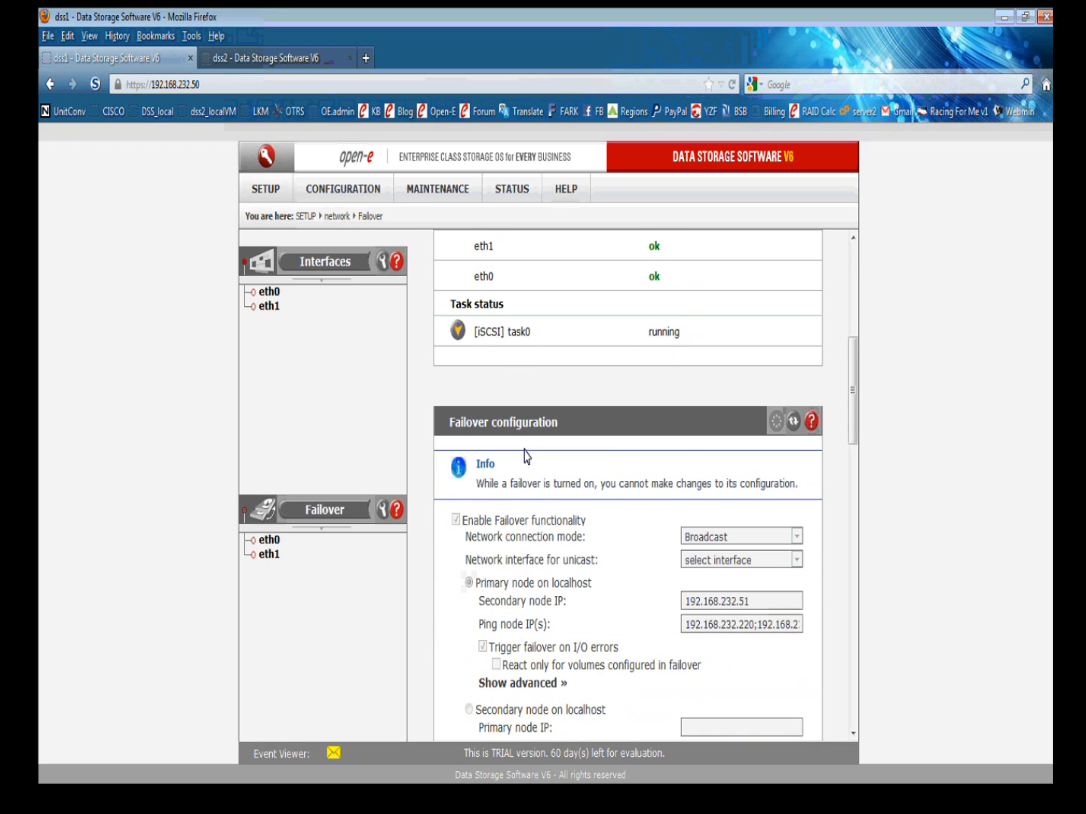
scroll(570, 472, "down", 20)
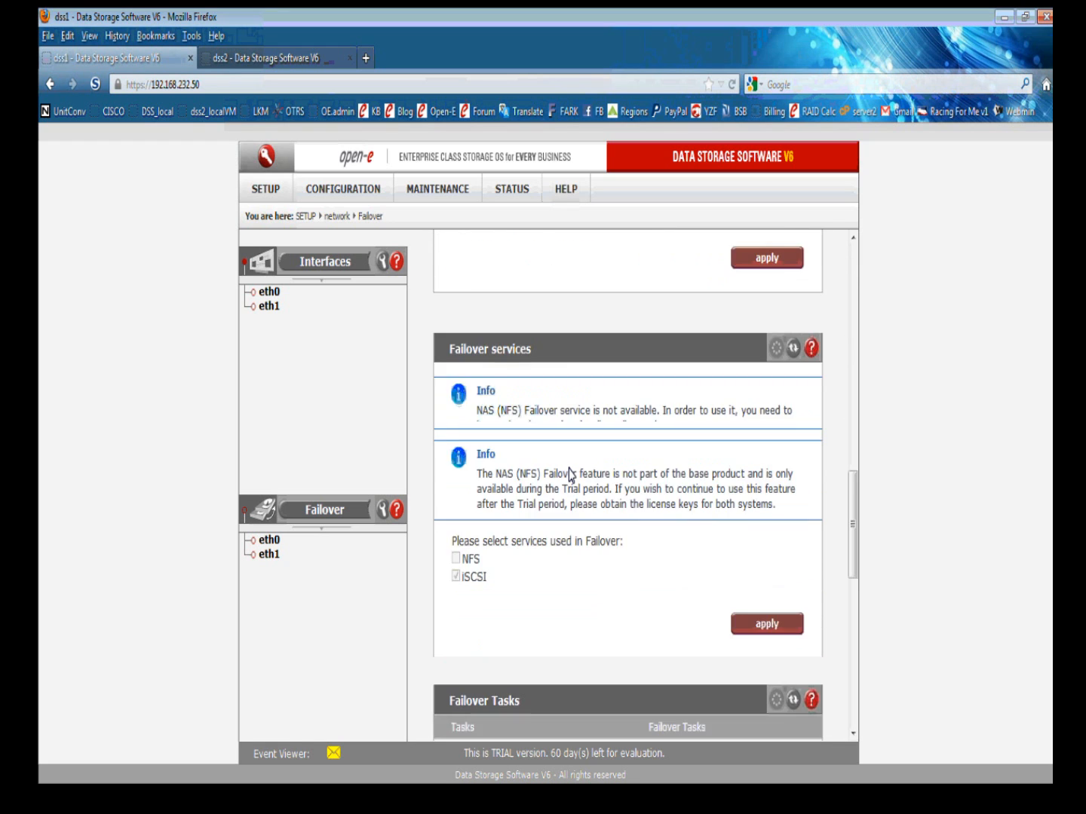
scroll(569, 472, "down", 2)
scroll(570, 472, "up", 1)
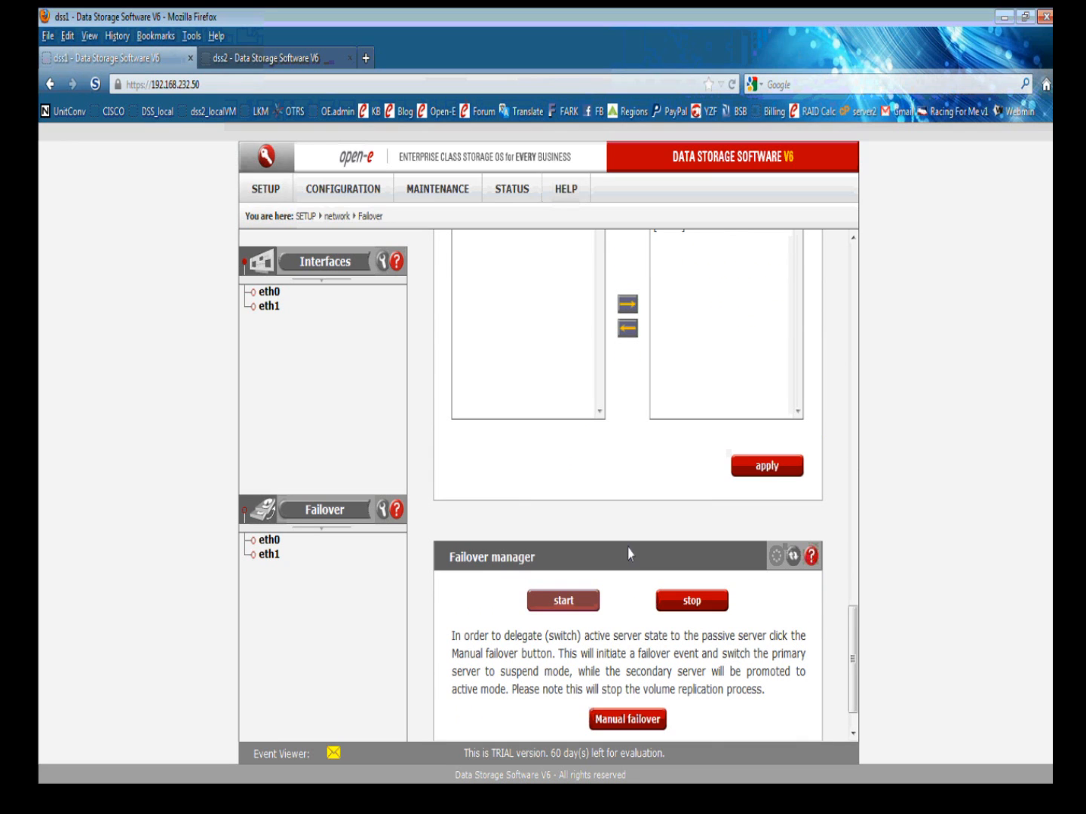
left_click(688, 600)
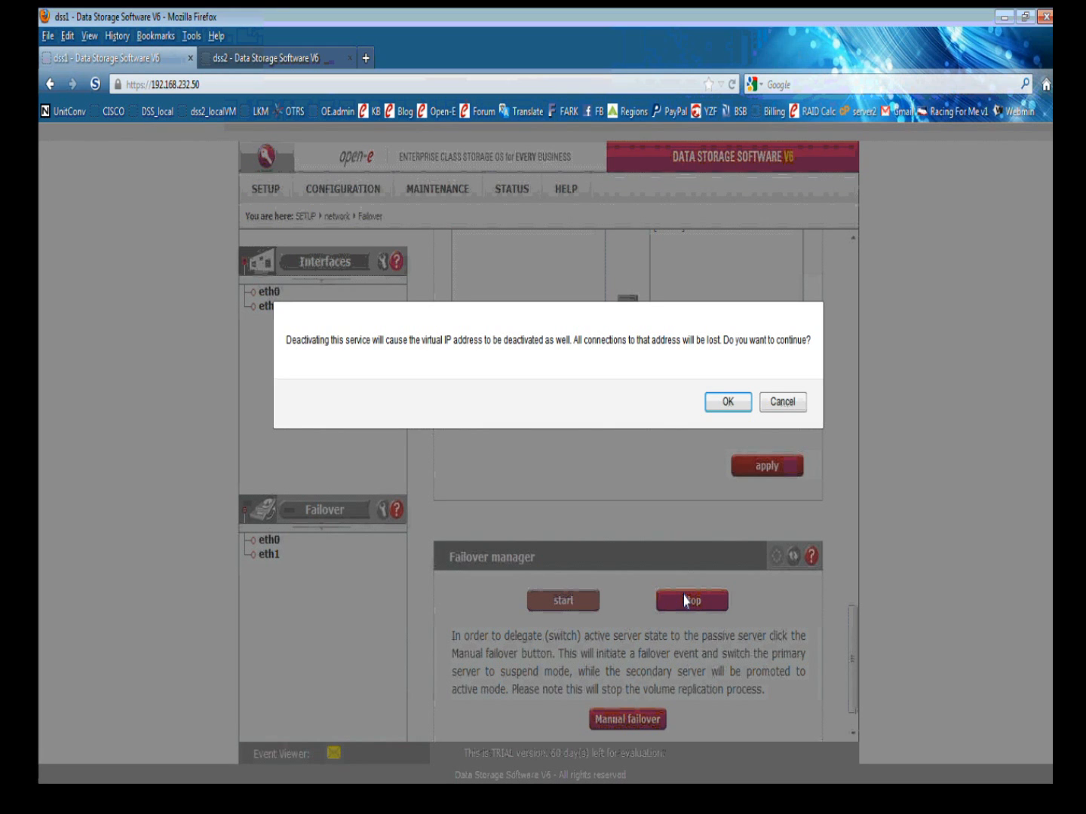
Confirm stopping failover on dss1, then check that dss2's failover status shows inactive.
key("Return")
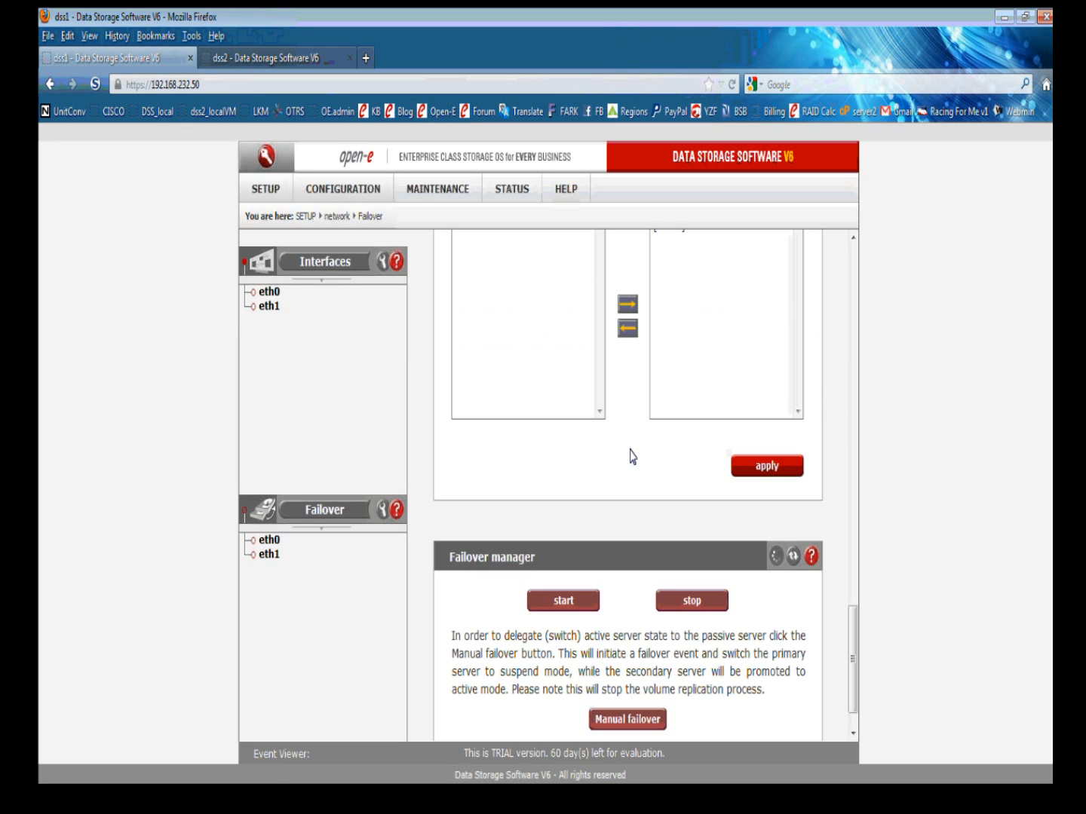
left_click(298, 55)
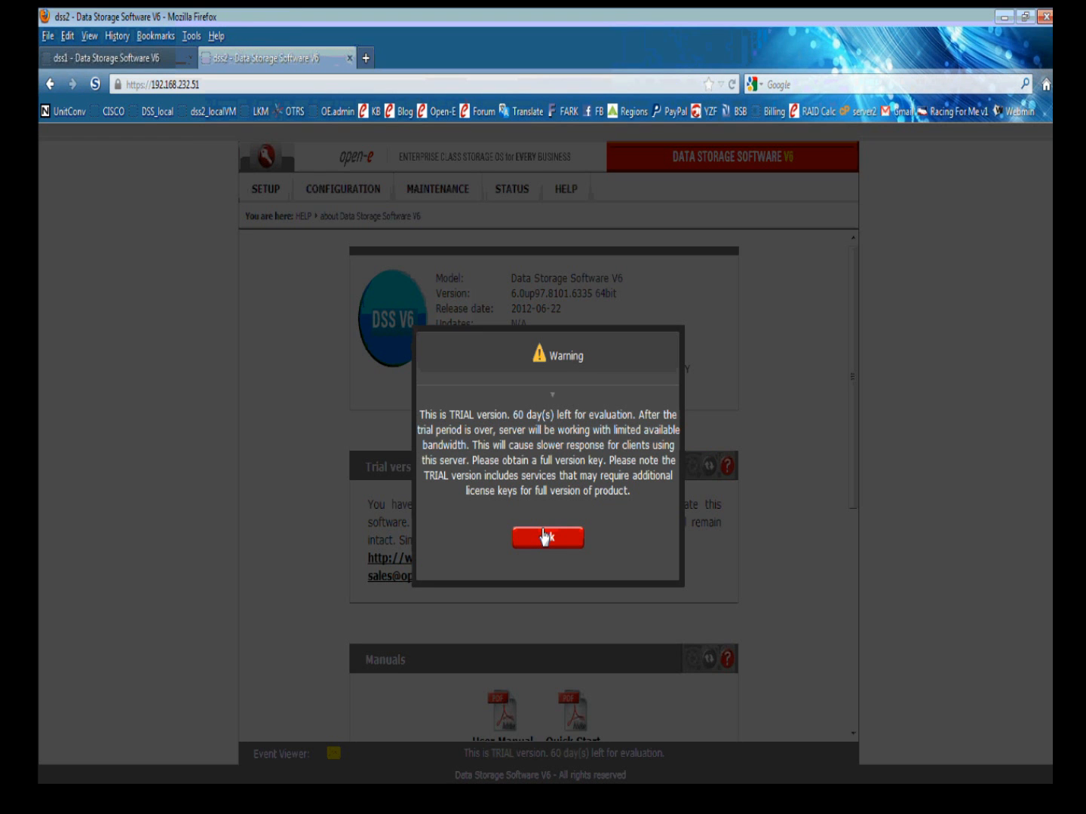
left_click(546, 538)
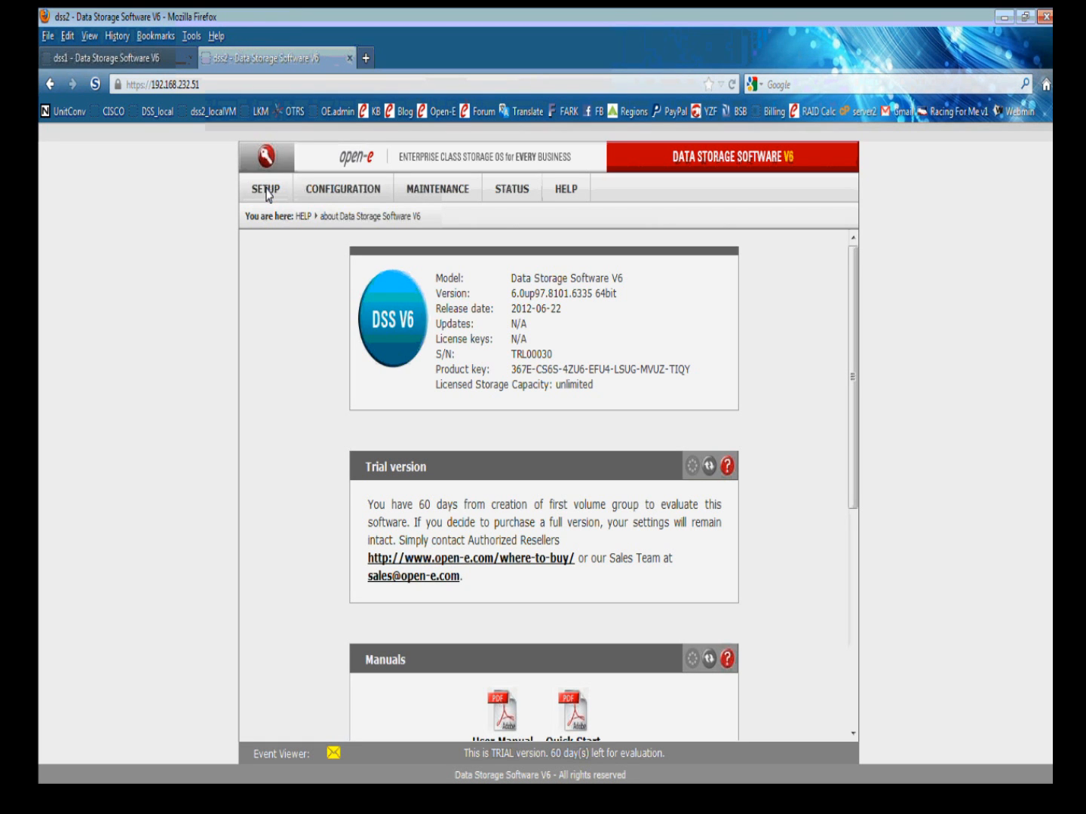
left_click(267, 192)
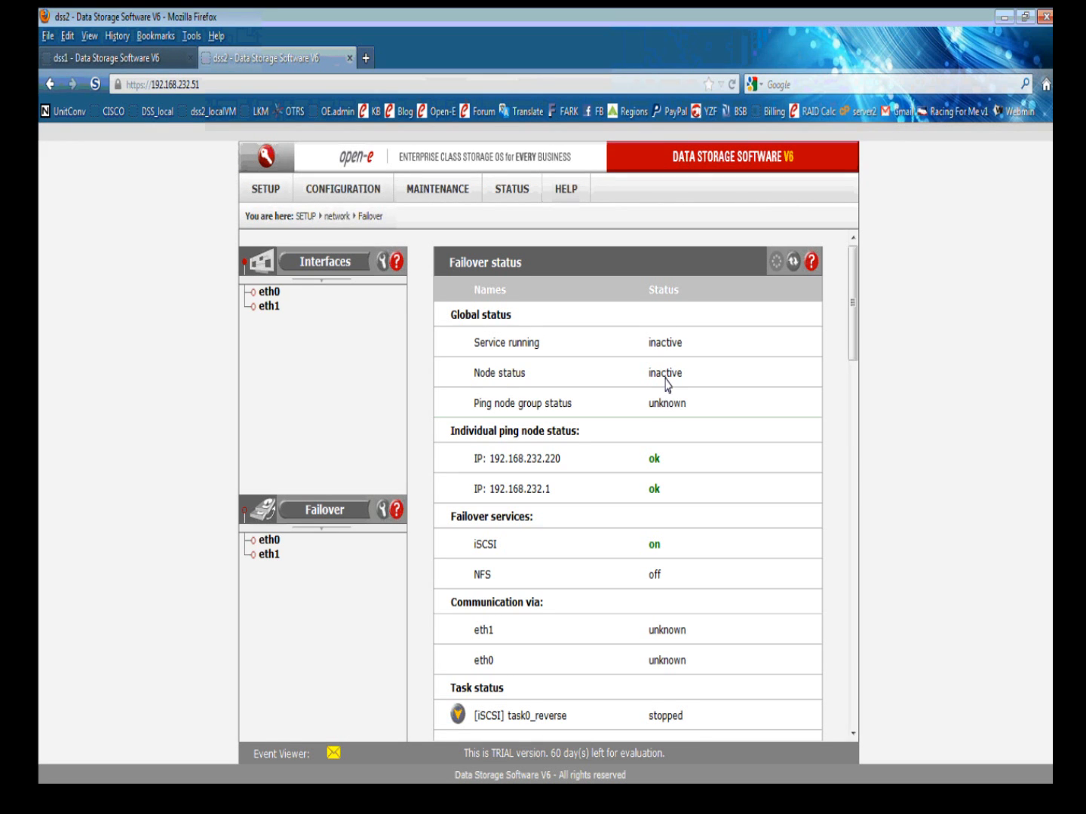
Return to dss1 and close the system events notice to see its inactive failover status.
left_click(126, 61)
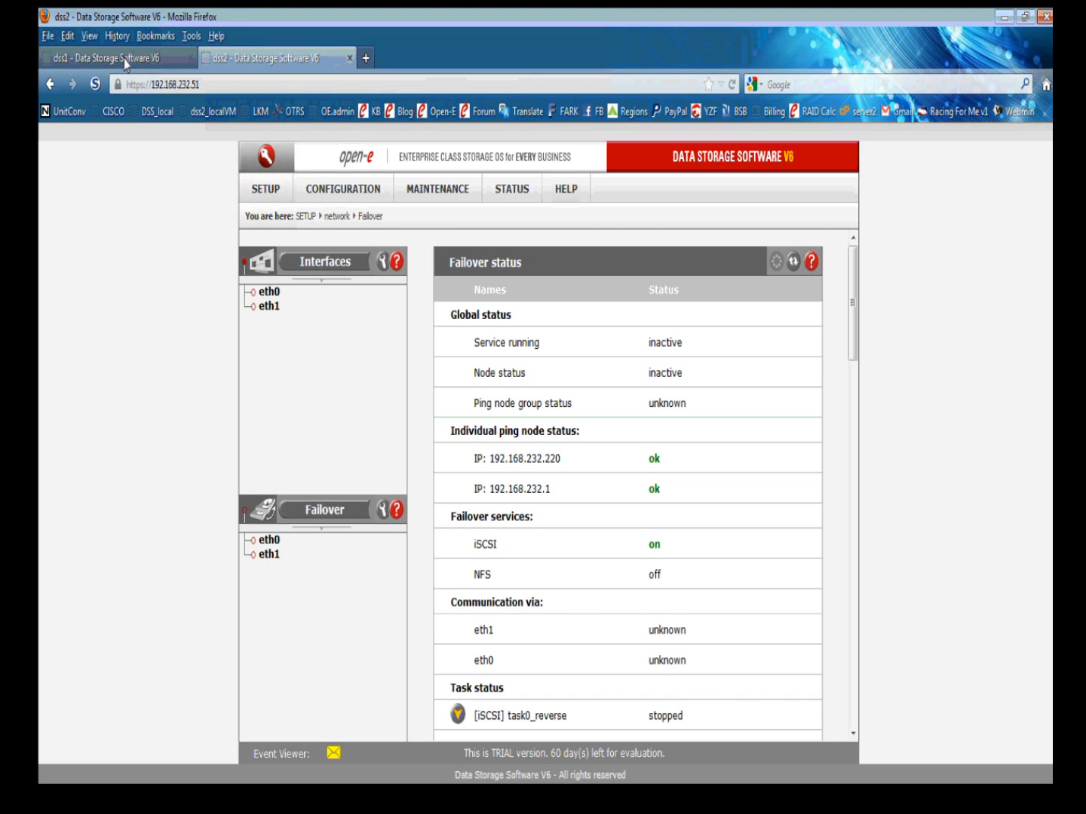
left_click(636, 647)
scroll(848, 283, "up", 10)
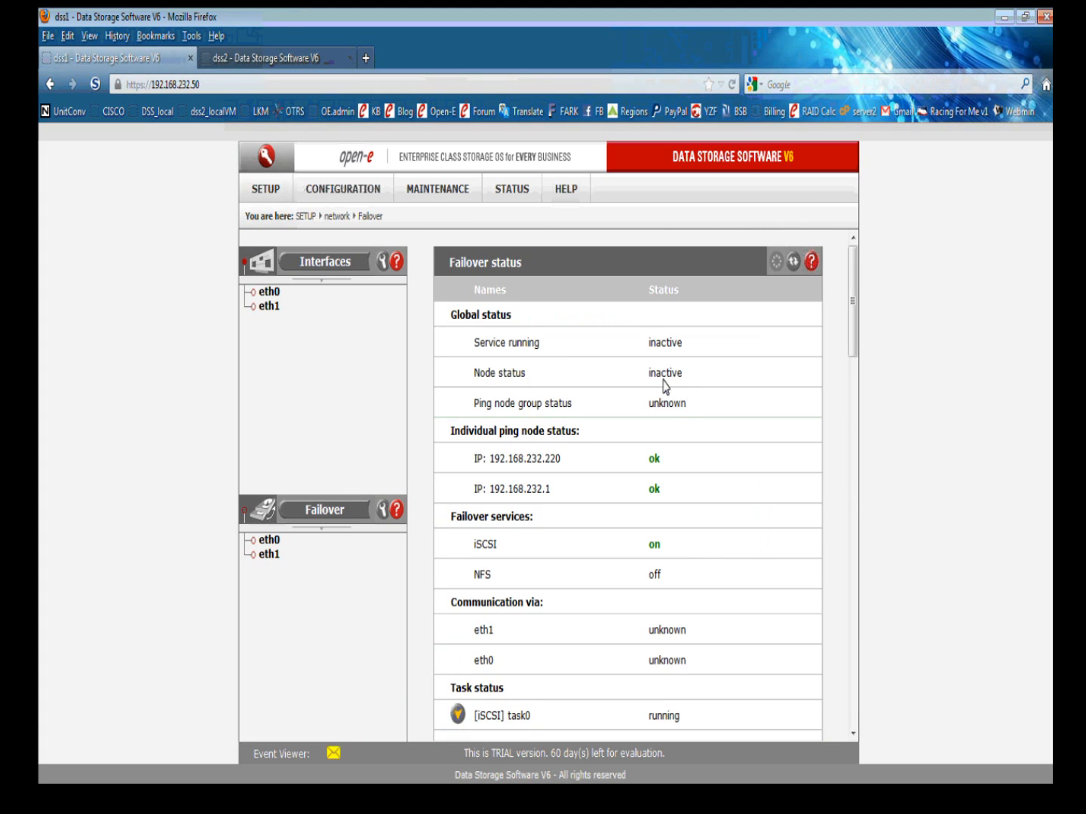
Stop and confirm the task0 replication task on dss1's Volume replication page.
left_click(352, 187)
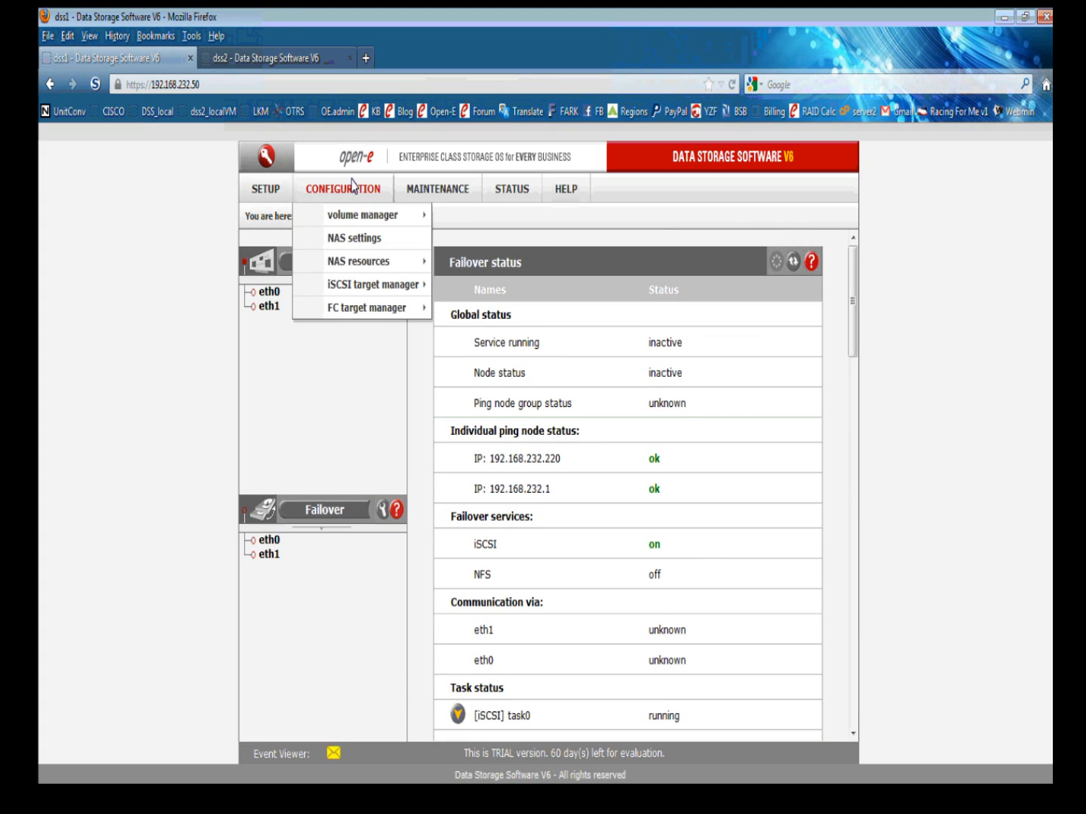
mouse_move(359, 213)
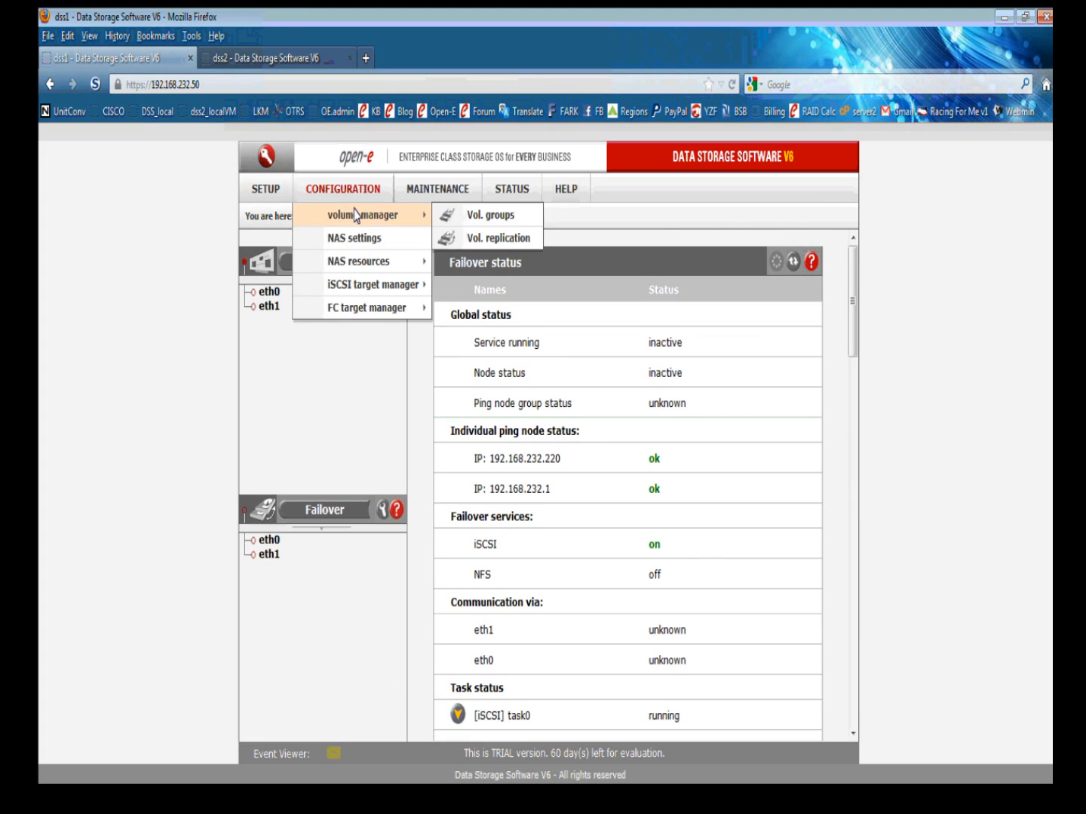
left_click(492, 239)
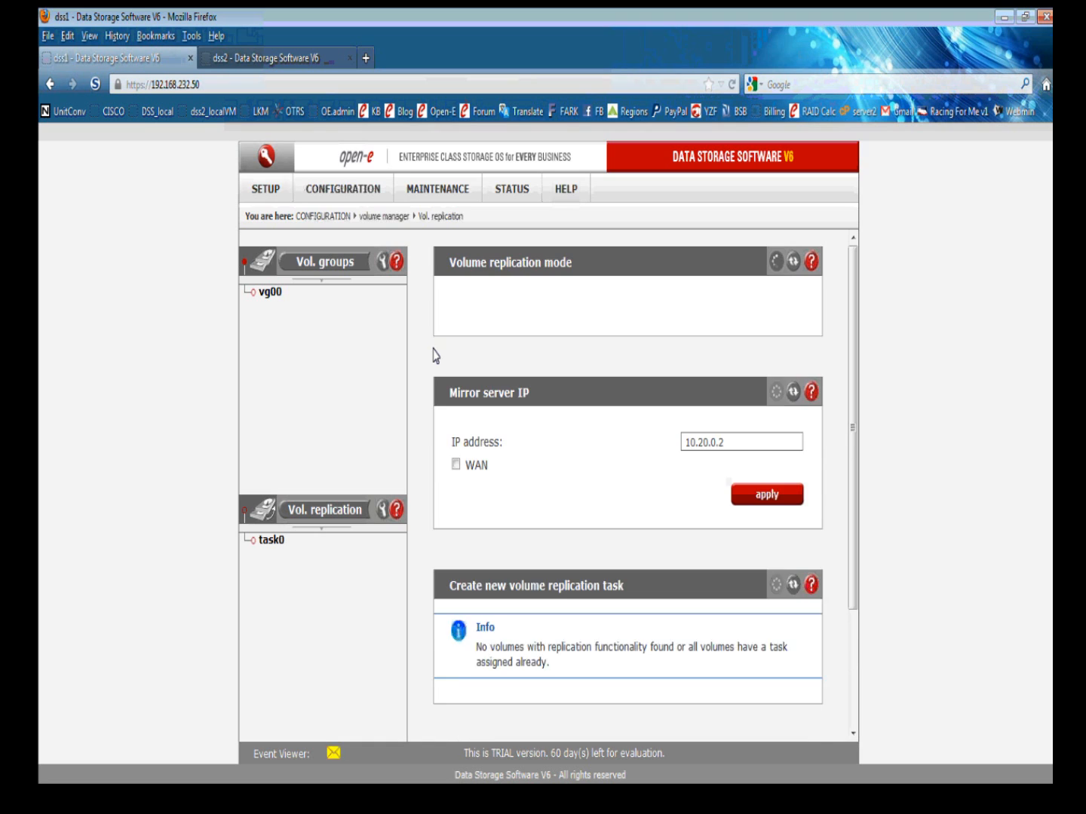
scroll(473, 386, "down", 3)
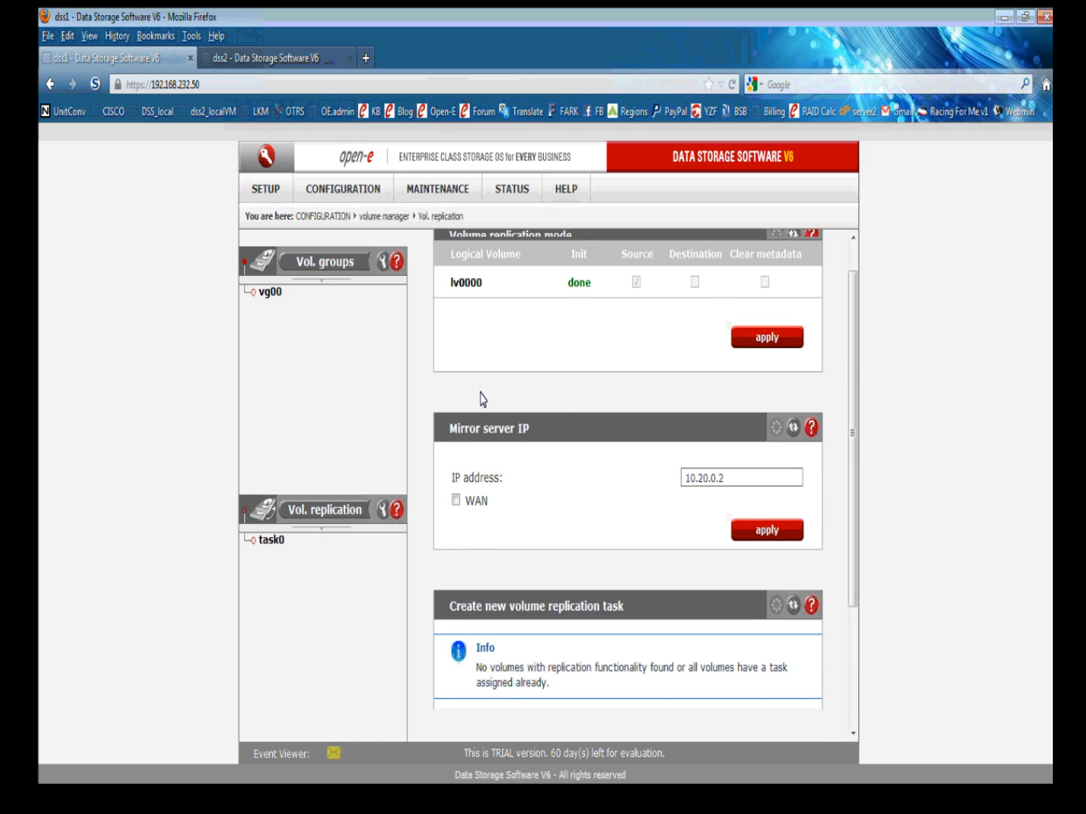
scroll(701, 674, "up", 1)
scroll(765, 705, "down", 1)
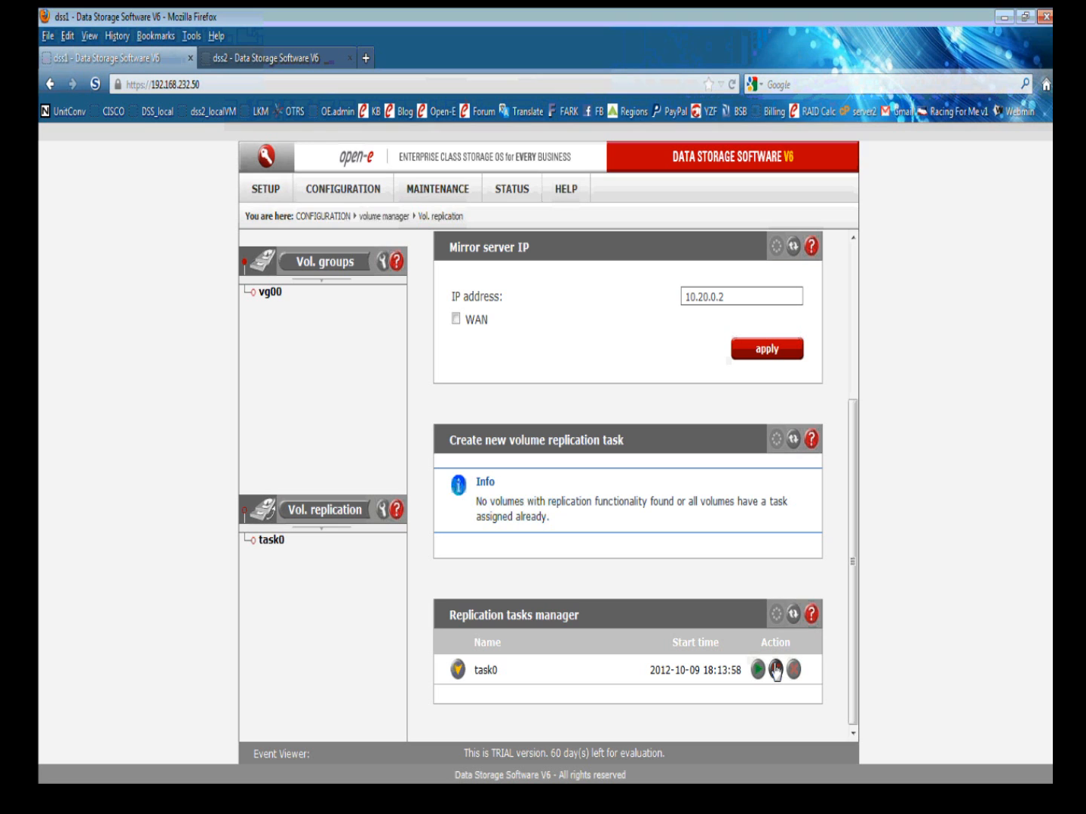
left_click(776, 669)
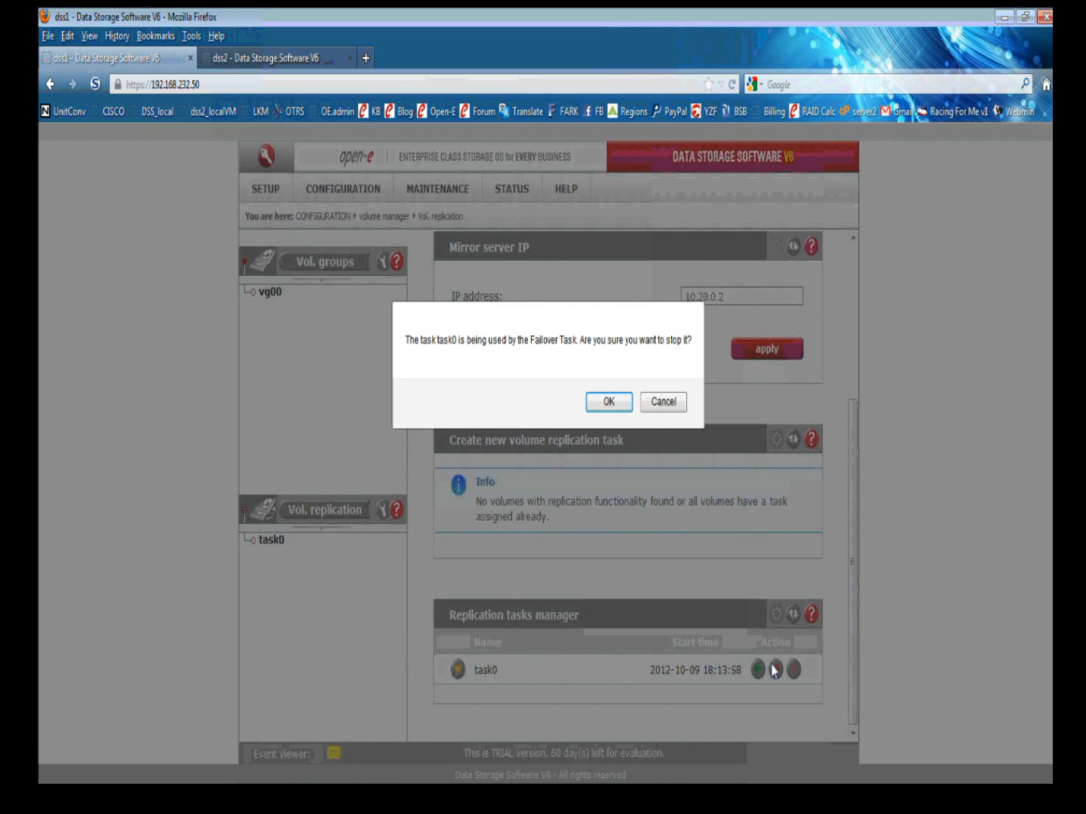
left_click(609, 404)
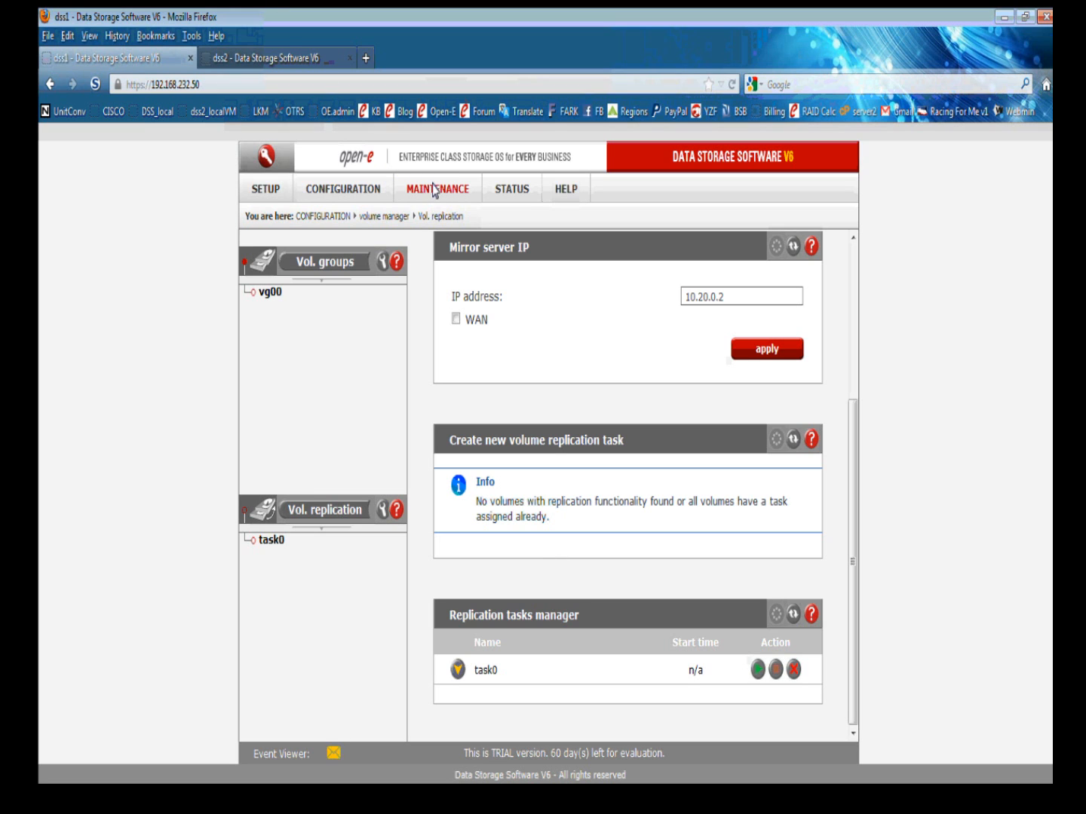
On dss2's Software update page, set 7.0up02 as default for next start, then return to dss1.
left_click(281, 58)
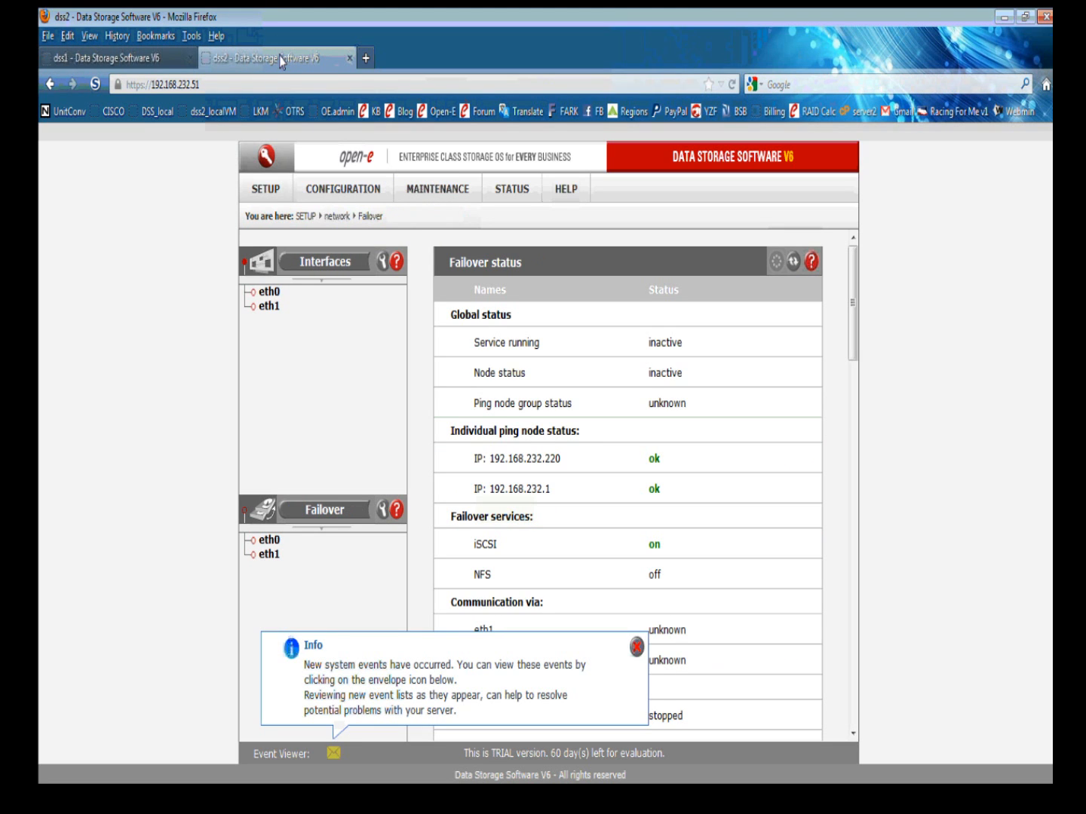
left_click(442, 190)
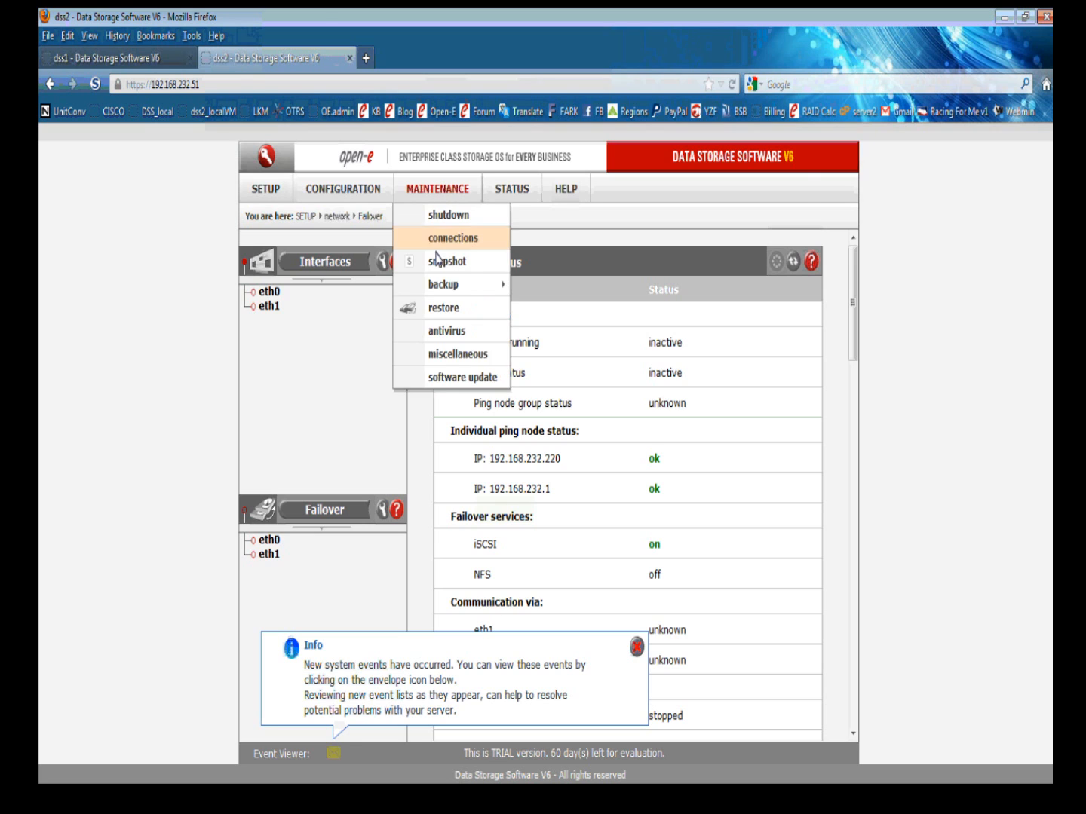
left_click(452, 376)
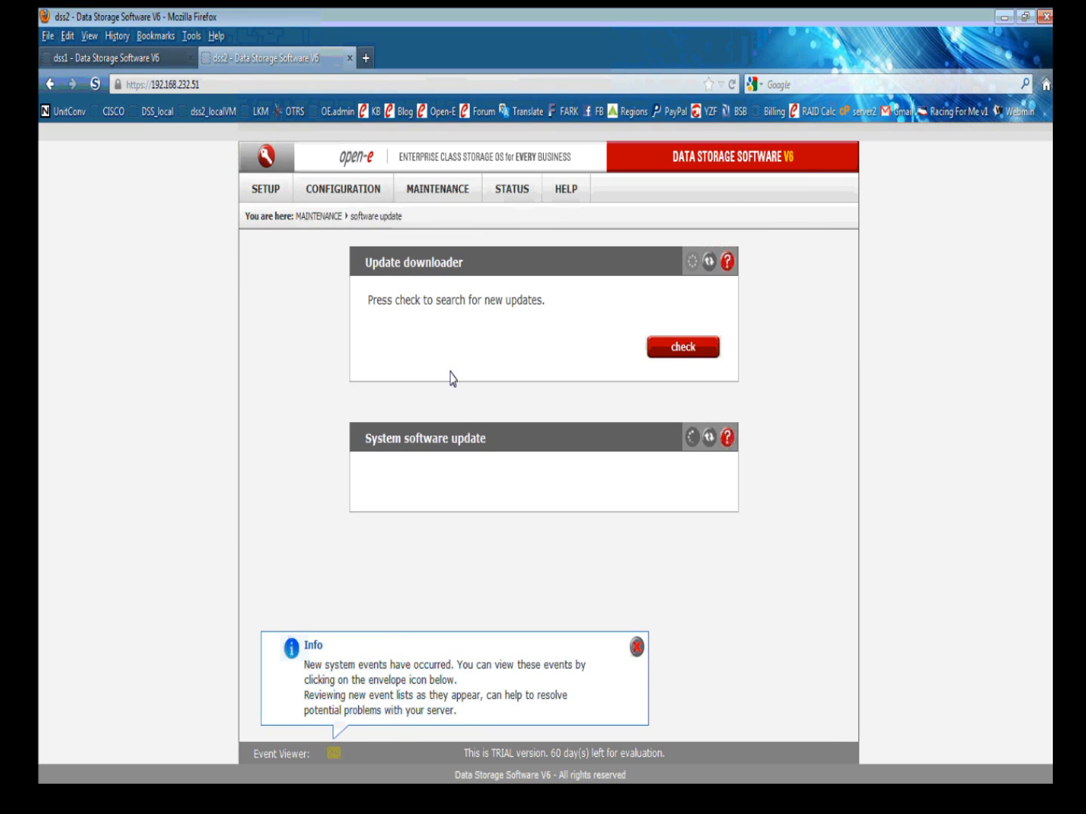
left_click(636, 647)
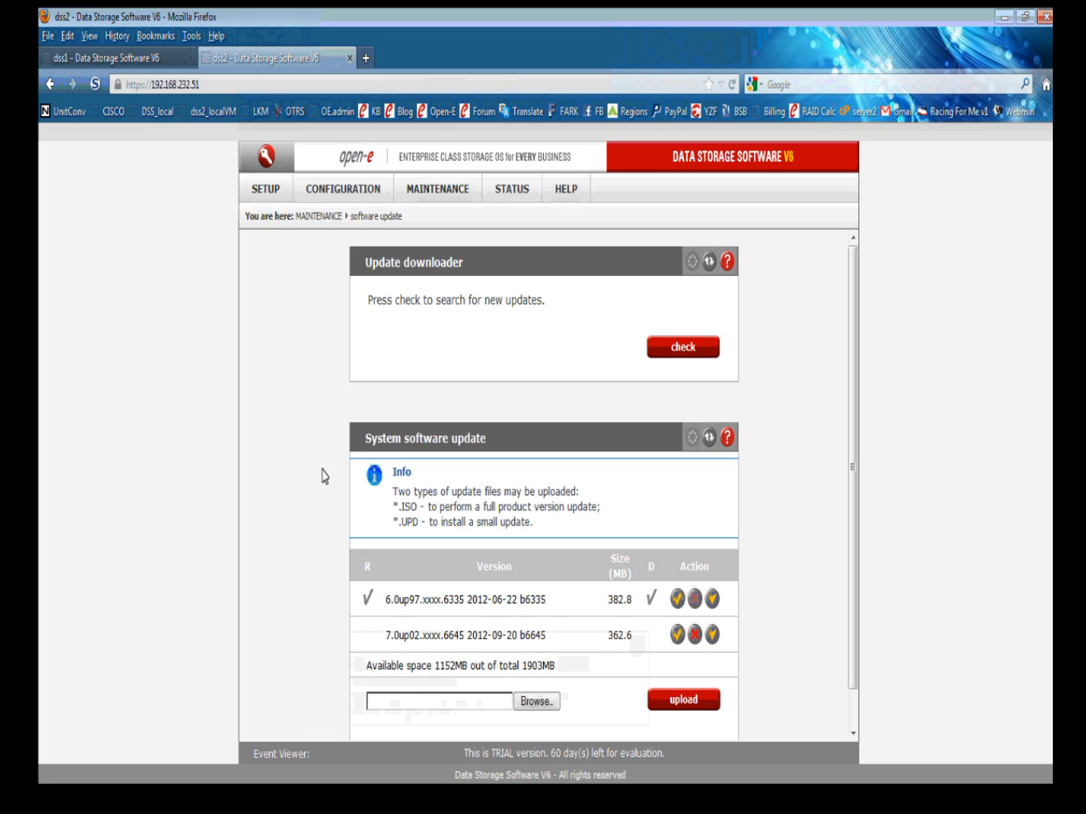
scroll(323, 477, "down", 1)
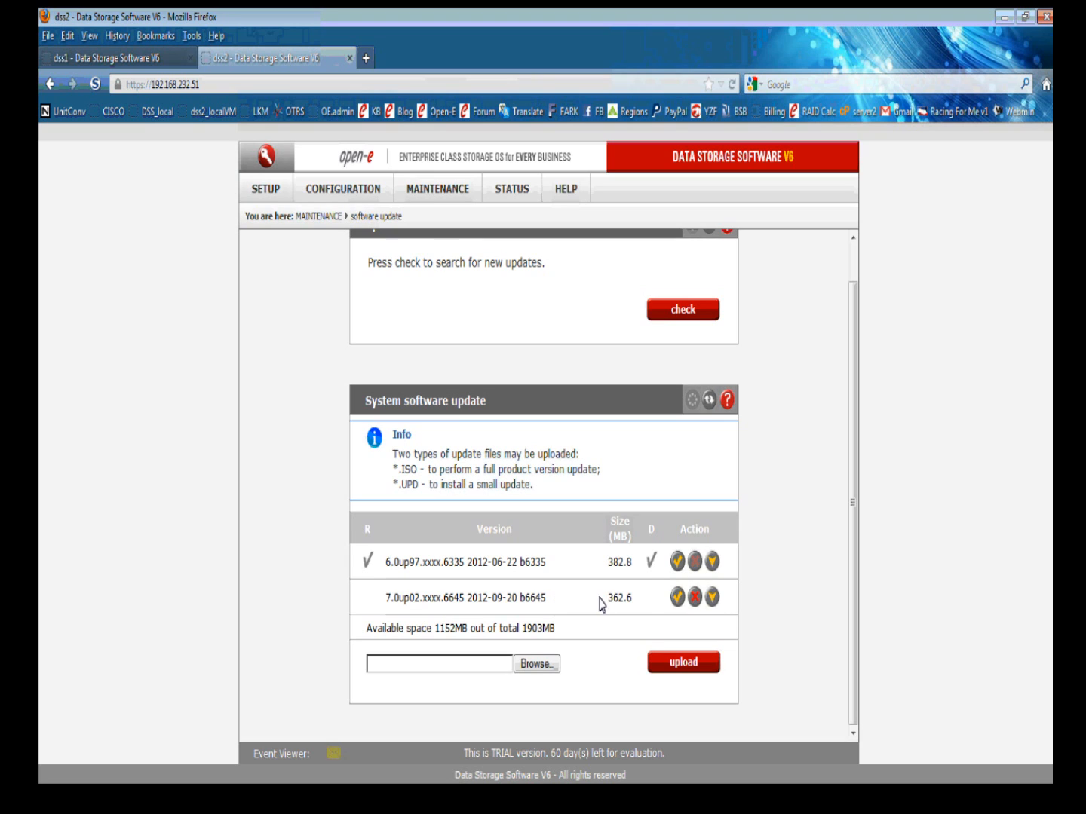
left_click(675, 597)
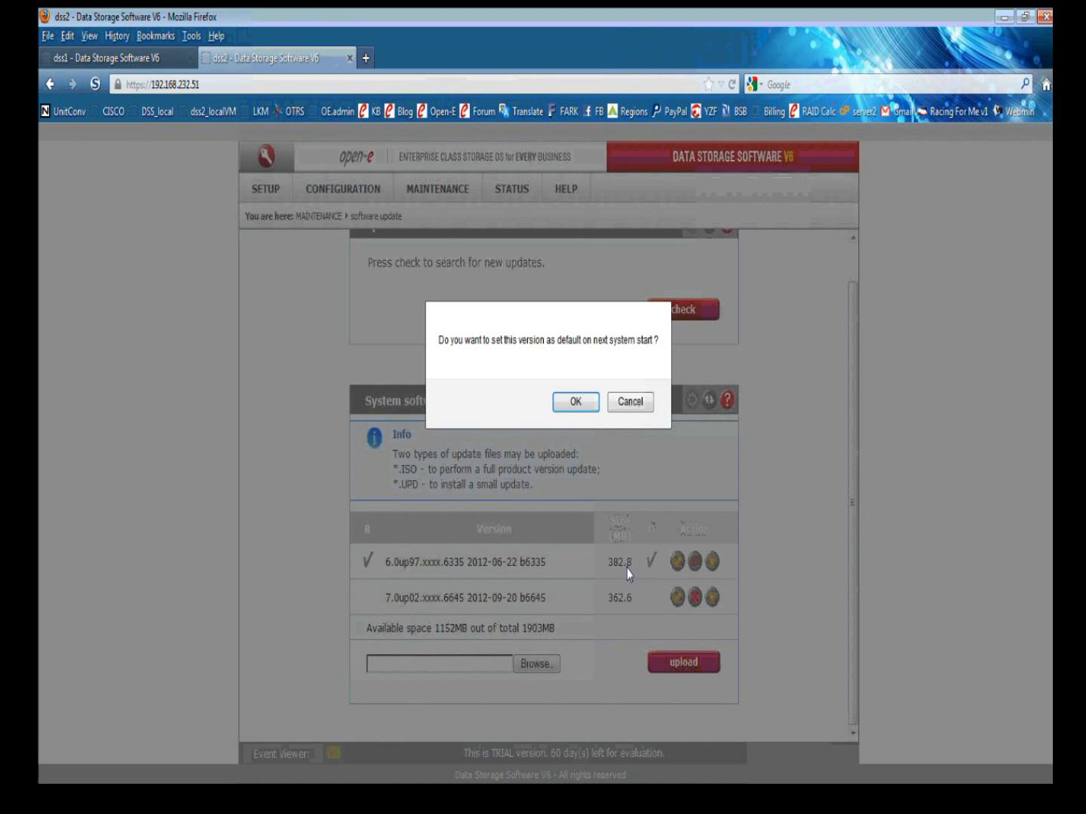
left_click(574, 403)
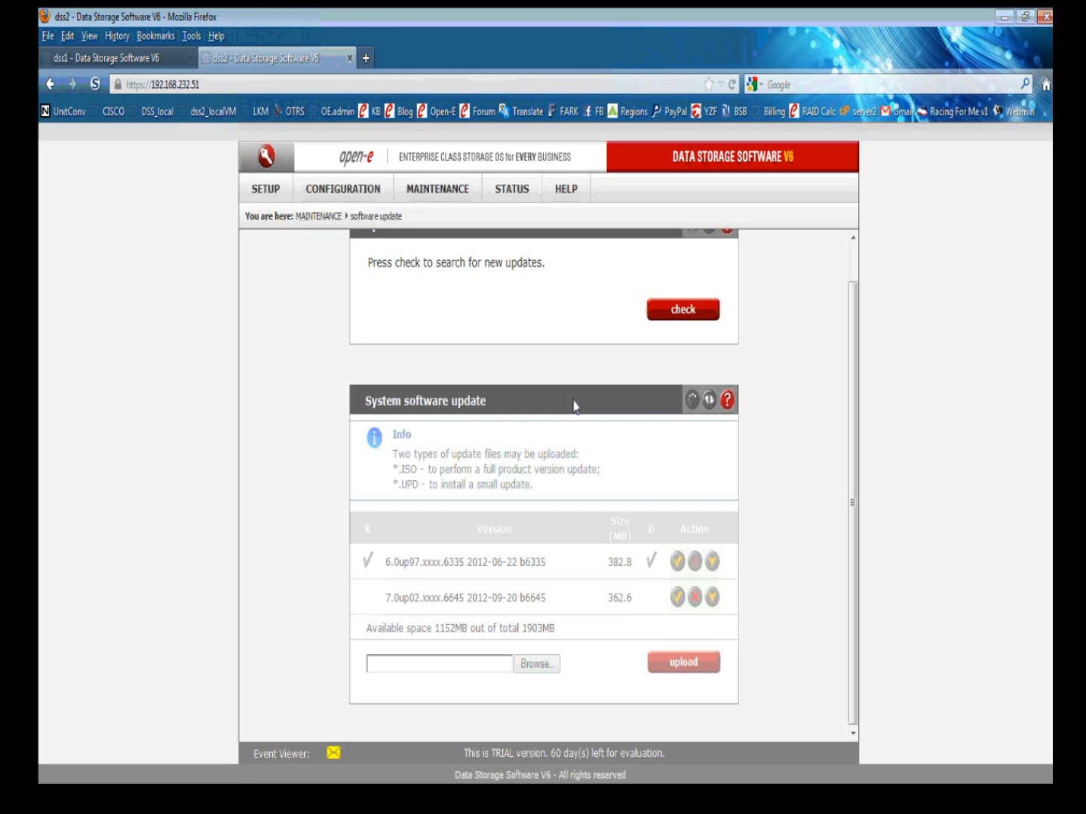
left_click(157, 56)
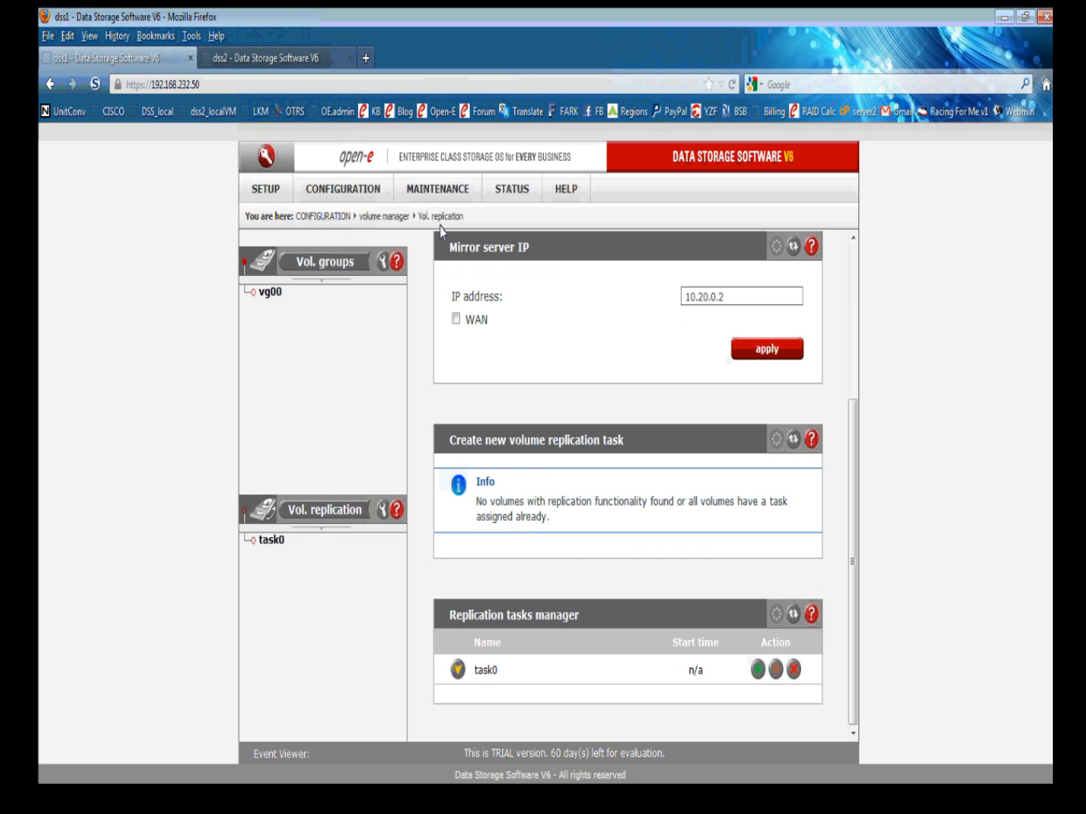
Install and confirm the 7.0up02 update on dss1, then open its restart and shutdown page.
left_click(441, 190)
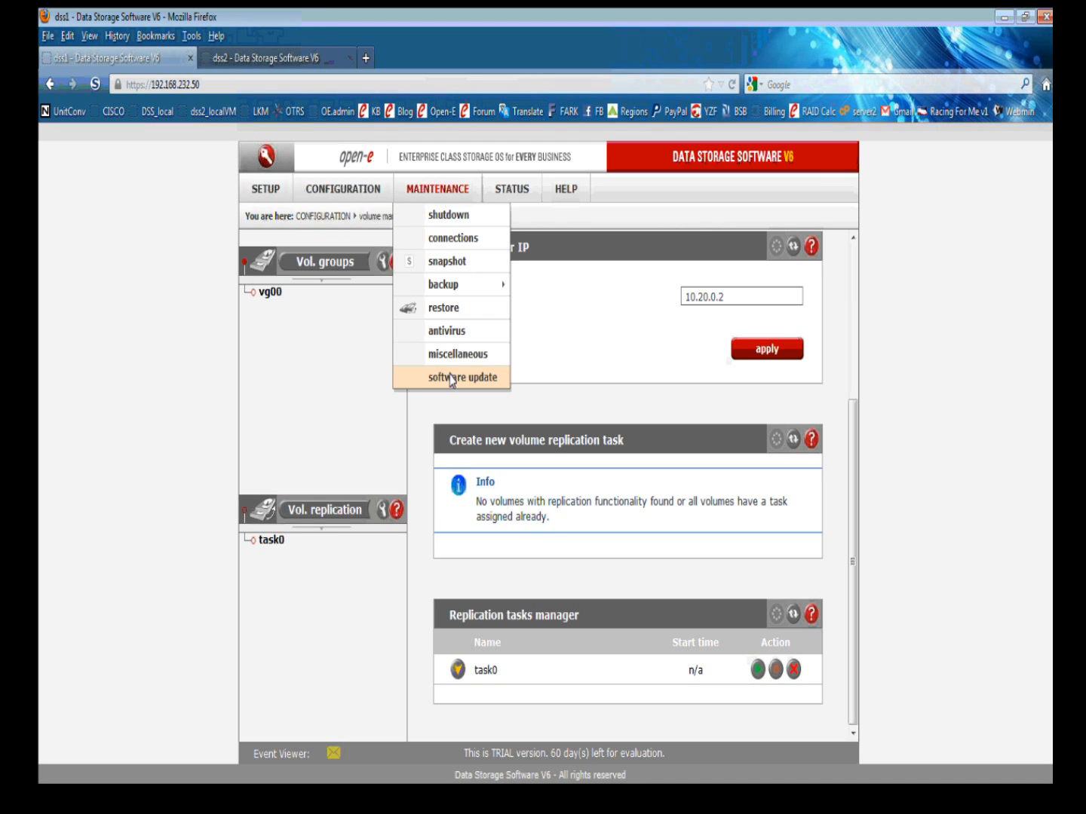
left_click(452, 375)
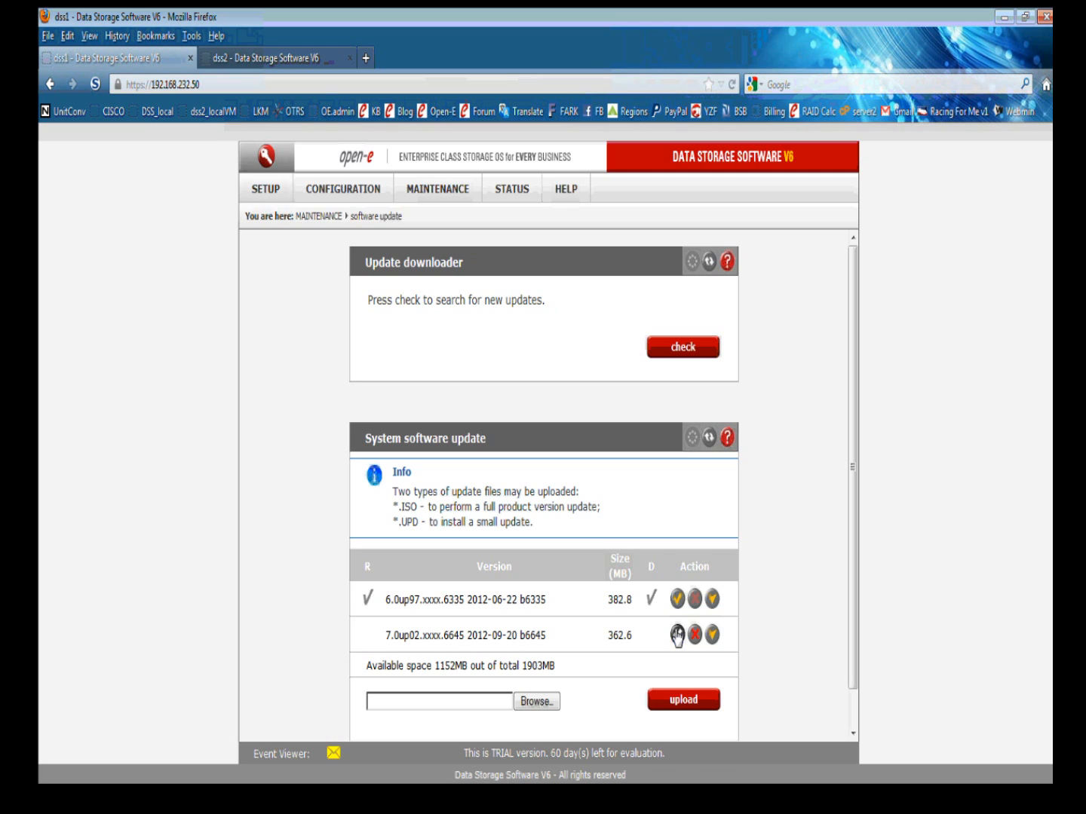
left_click(678, 635)
left_click(558, 400)
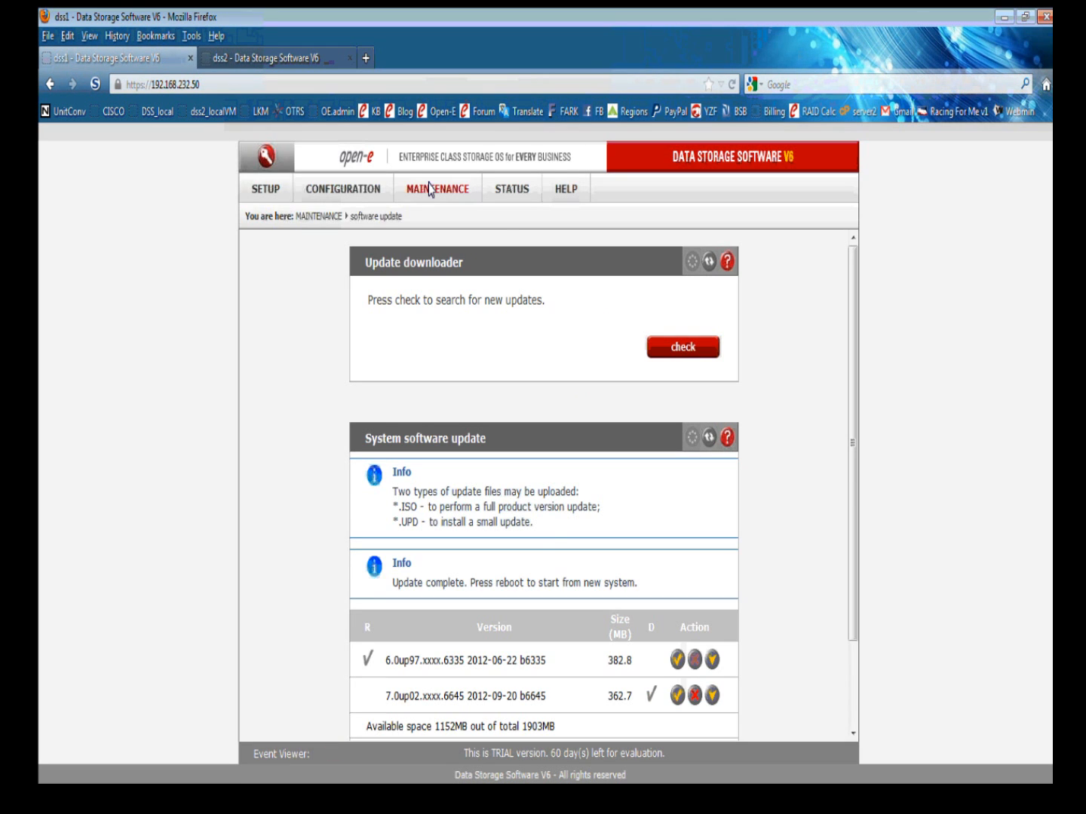
mouse_move(427, 193)
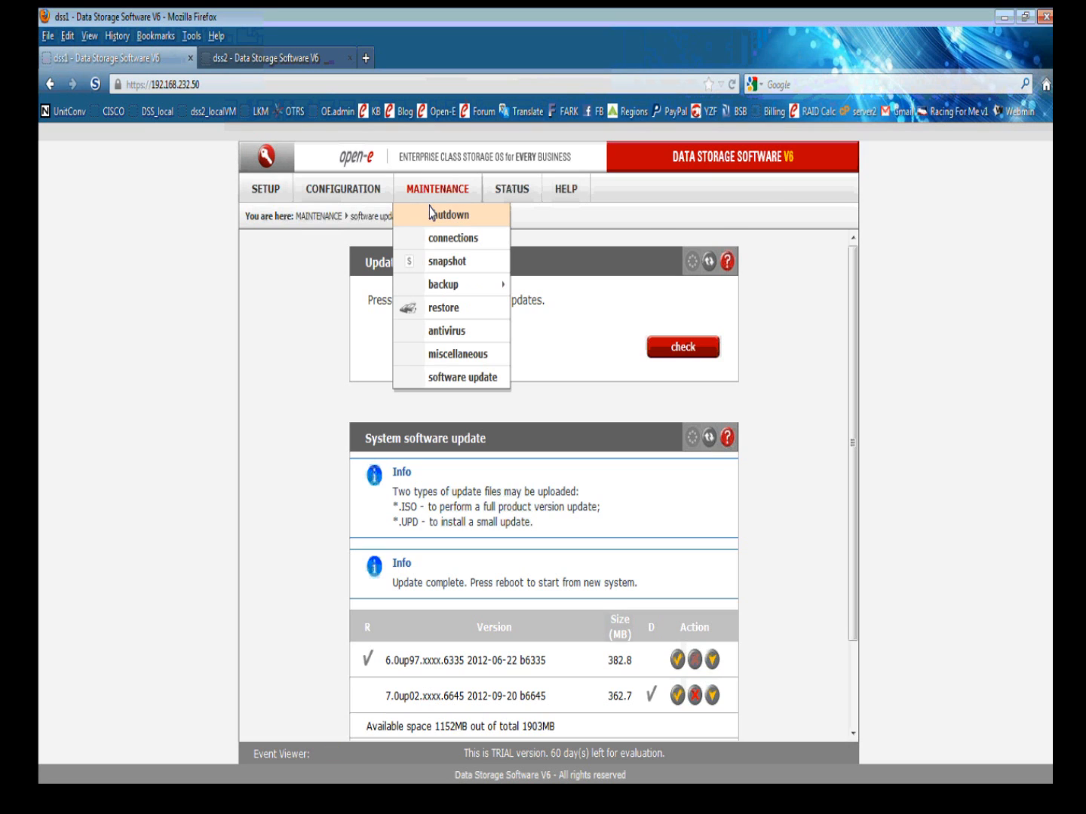
left_click(432, 213)
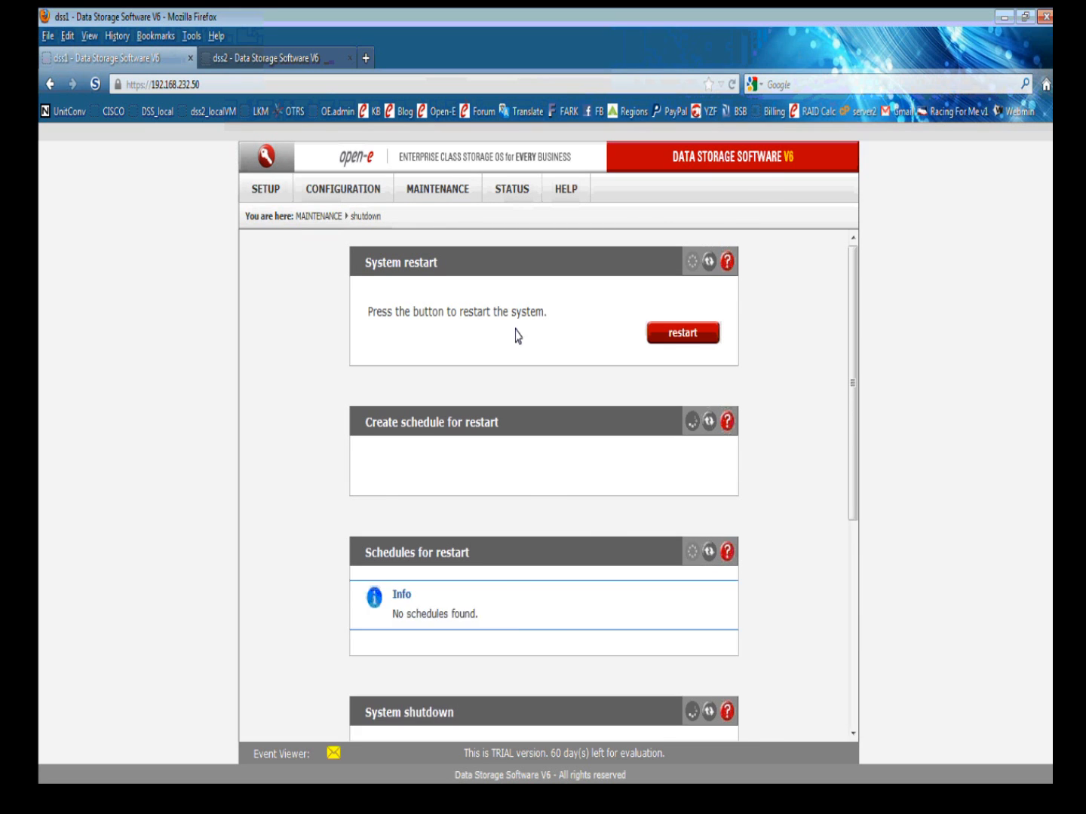
Restart dss1, then restart dss2 from its shutdown page, confirming, and check both node tabs.
left_click(668, 335)
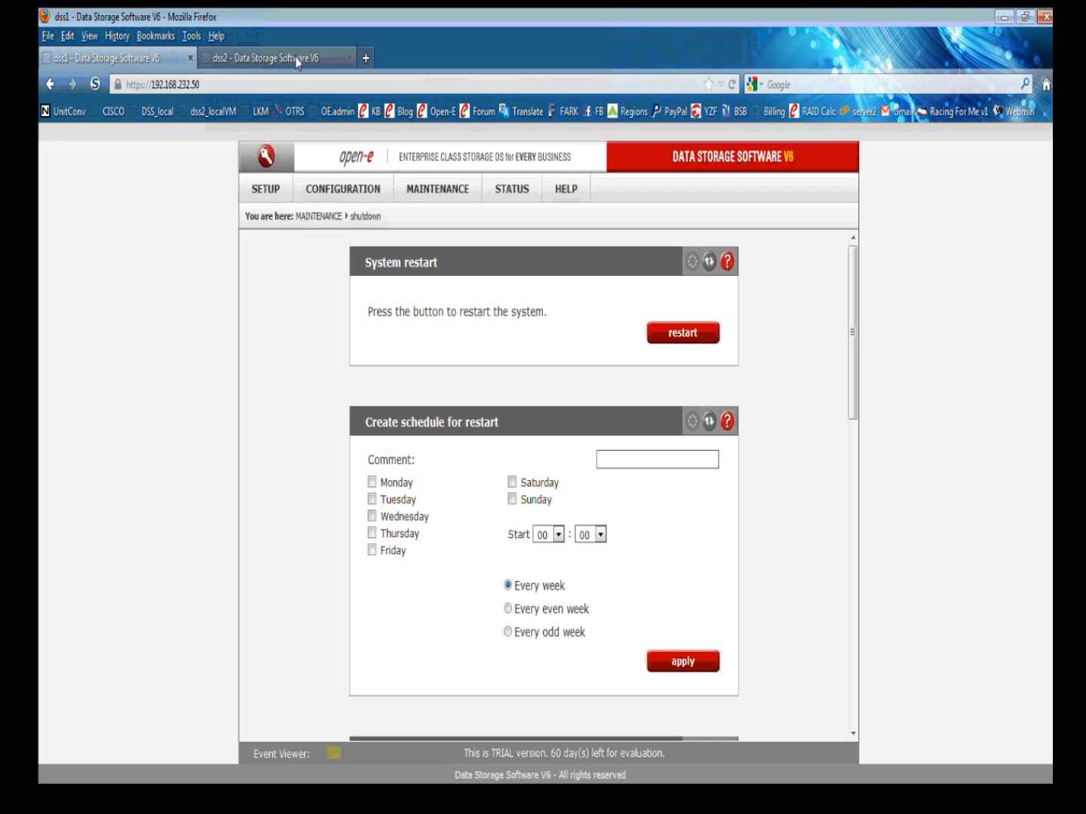
left_click(297, 60)
mouse_move(436, 181)
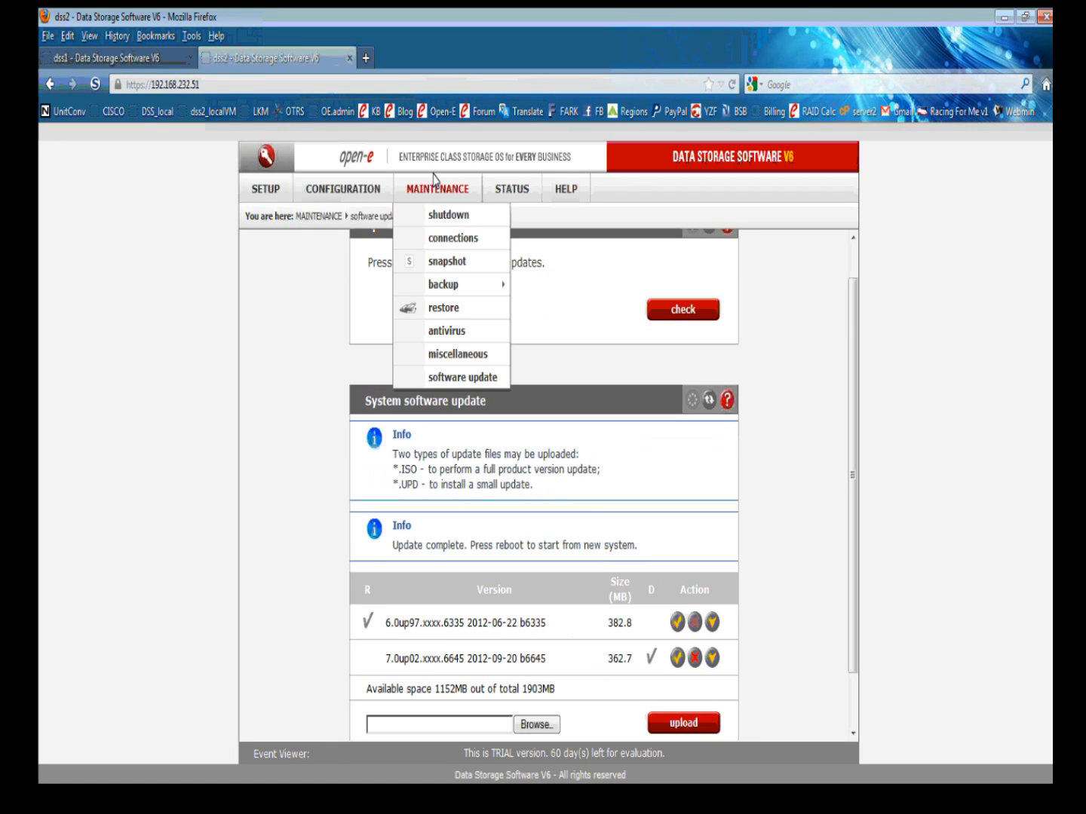
left_click(447, 215)
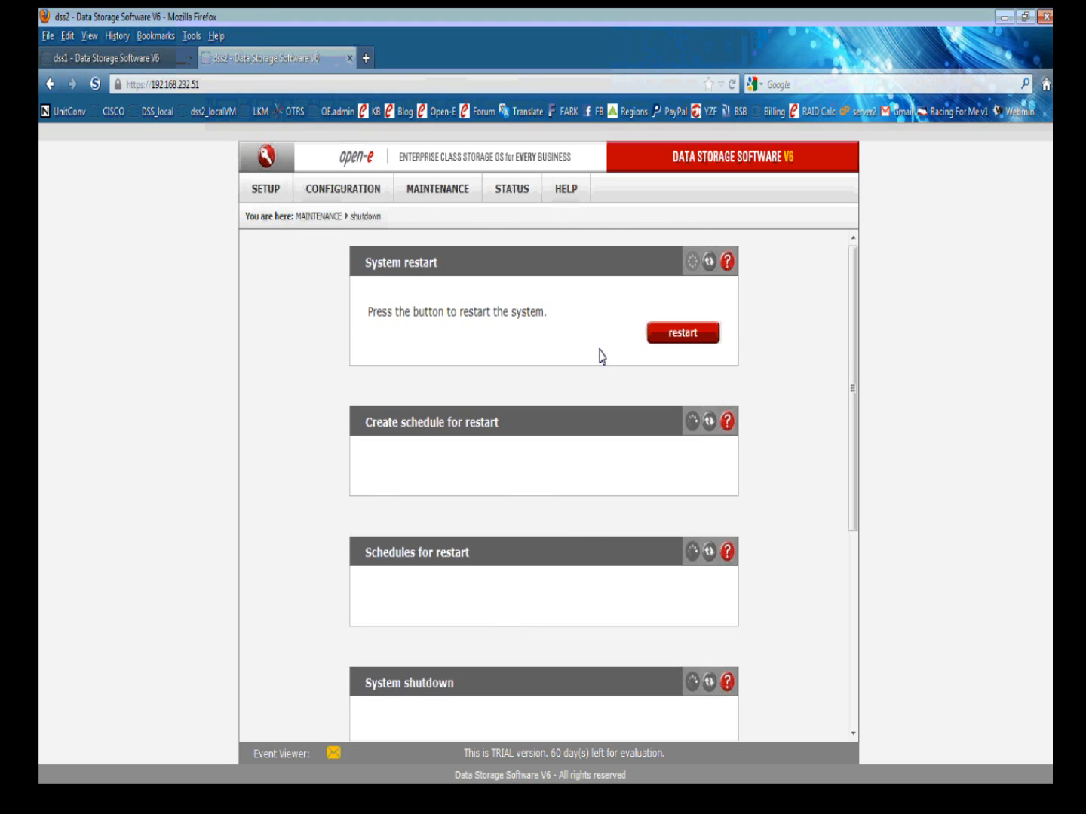
left_click(678, 342)
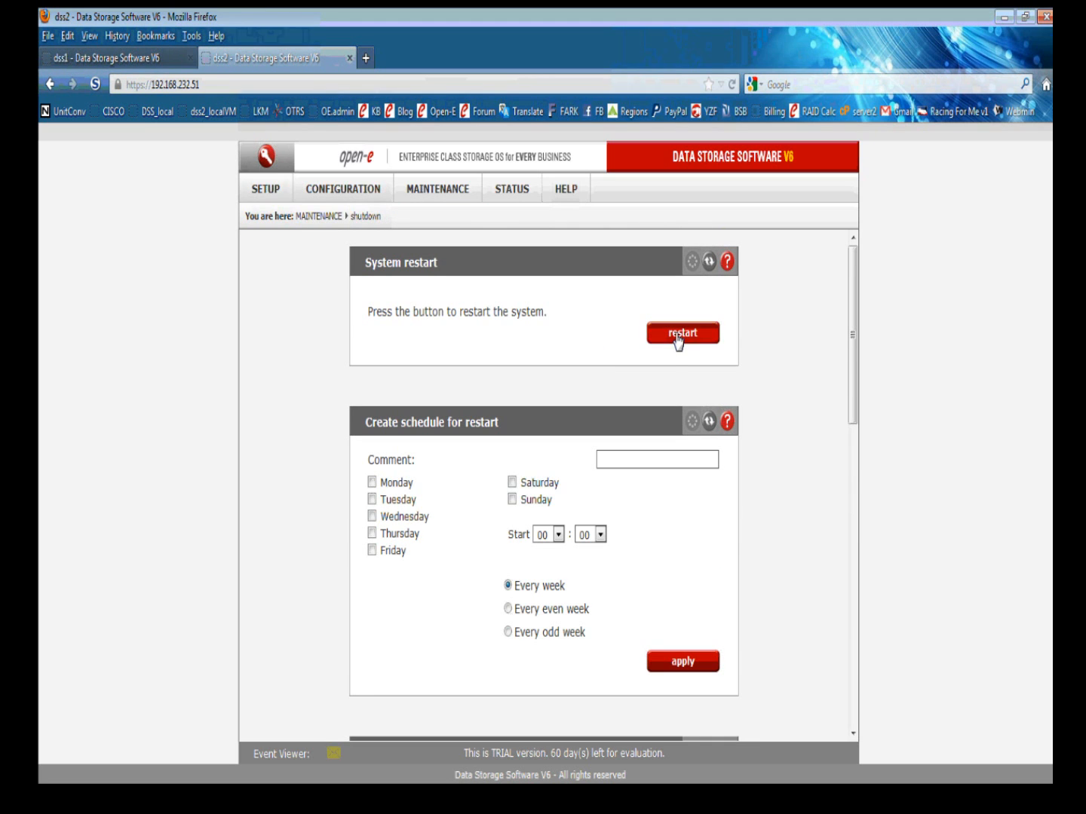
left_click(678, 342)
left_click(529, 401)
left_click(150, 57)
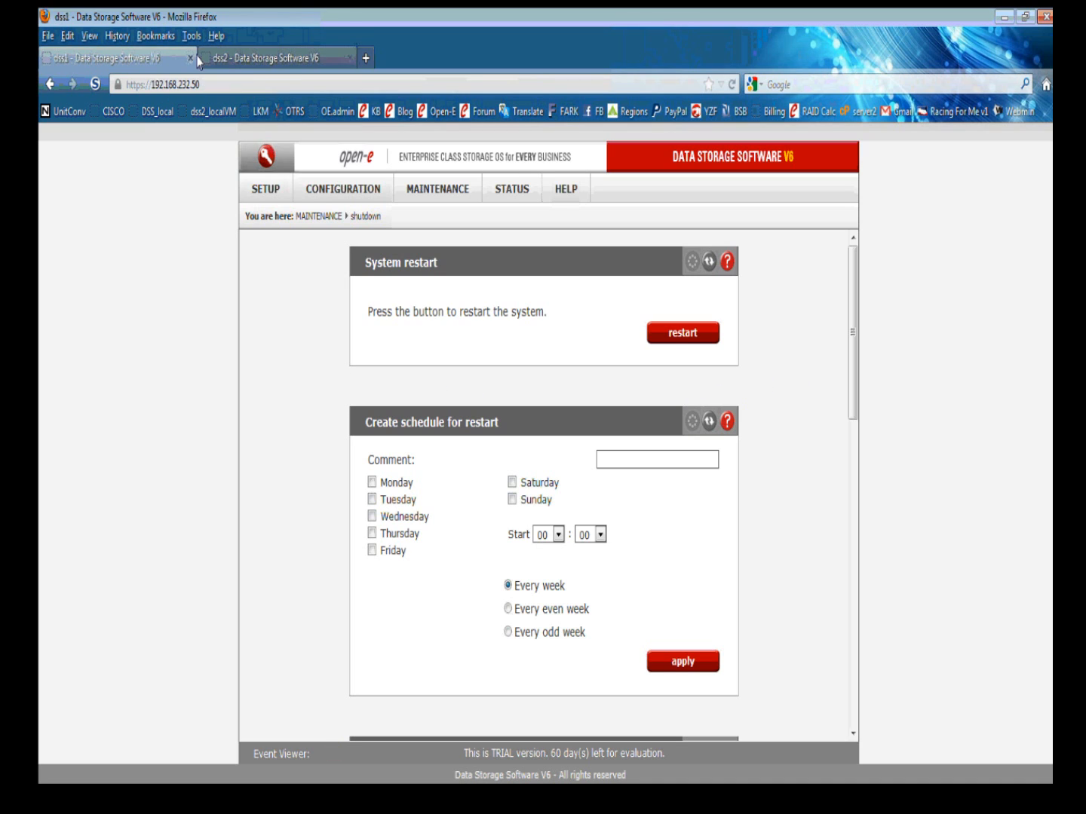
left_click(231, 58)
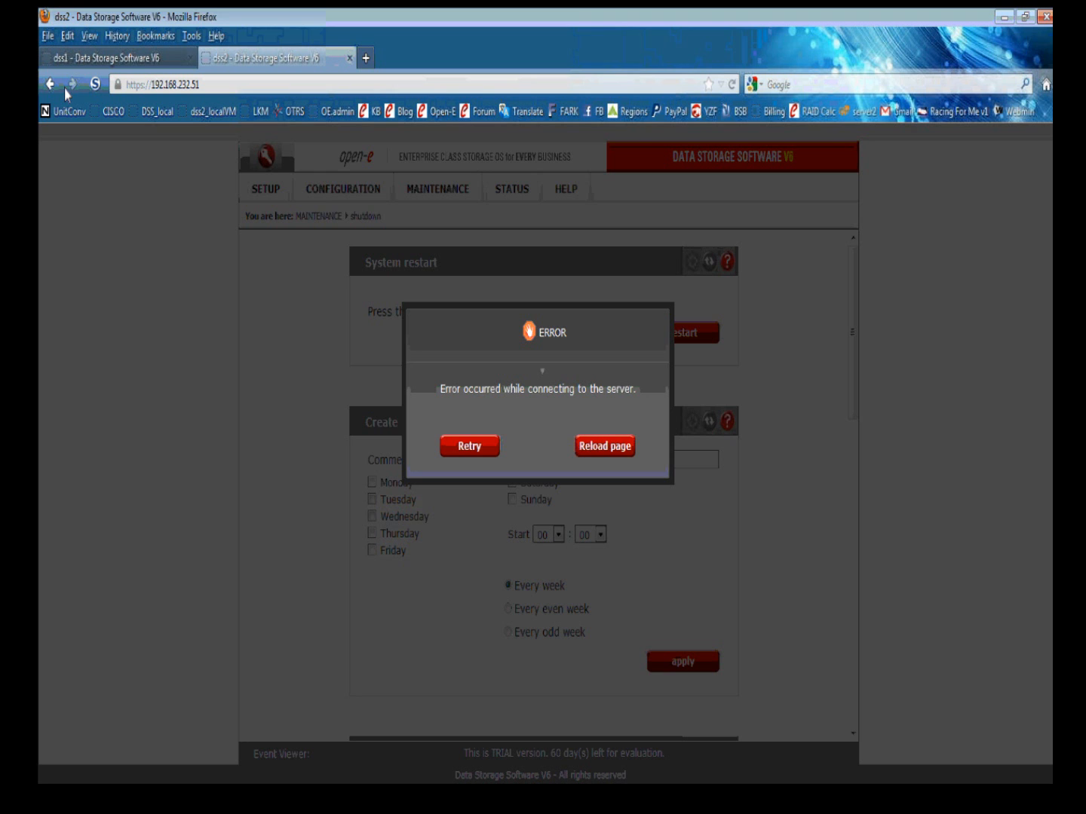
Add and confirm a security exception for dss1's certificate.
left_click(75, 60)
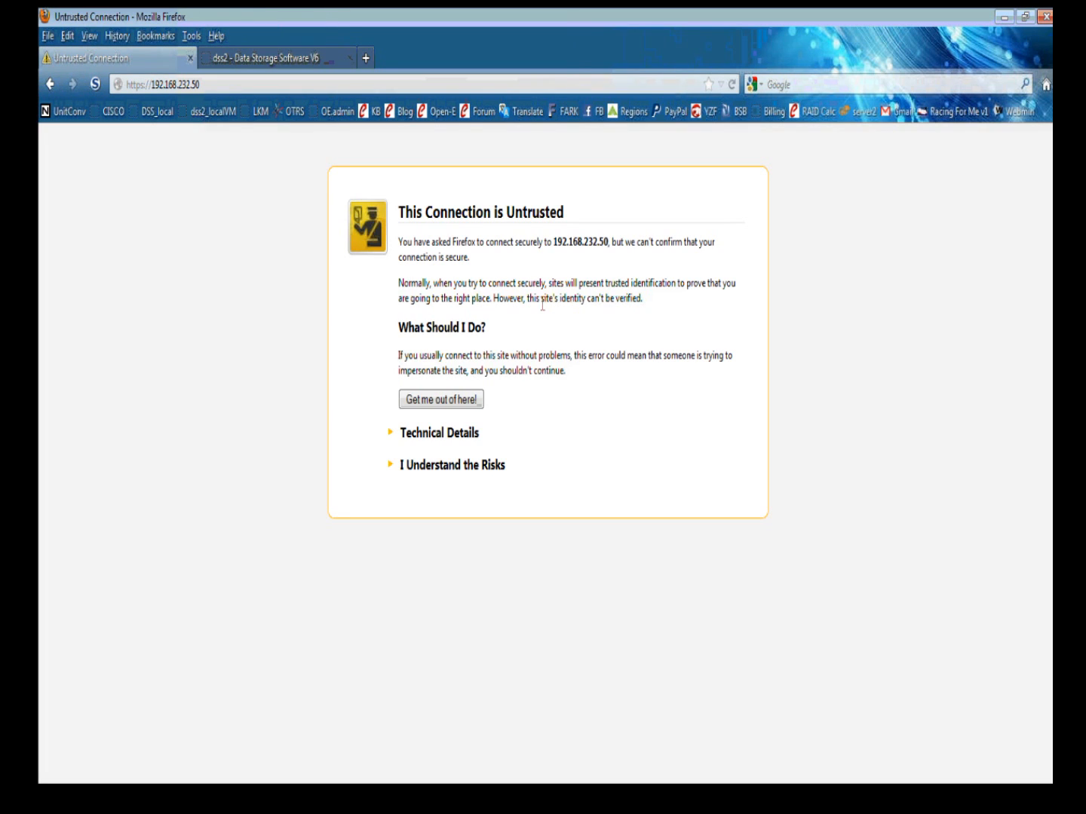
left_click(440, 465)
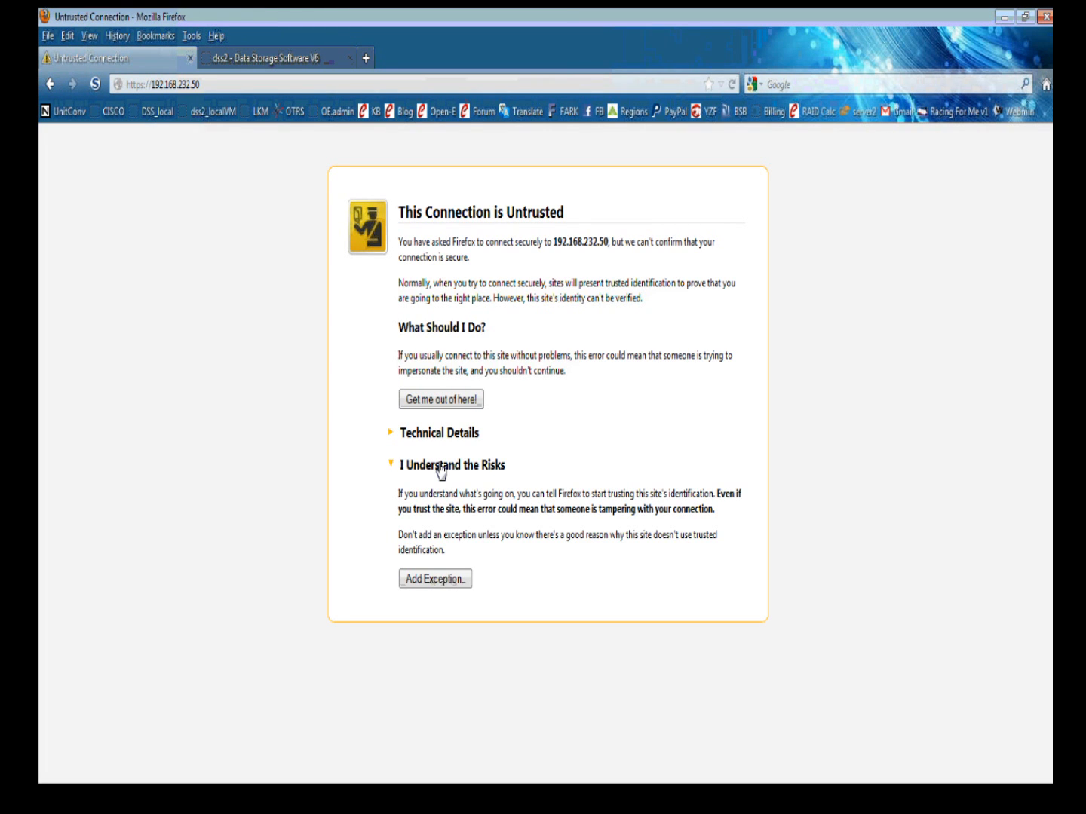
left_click(435, 580)
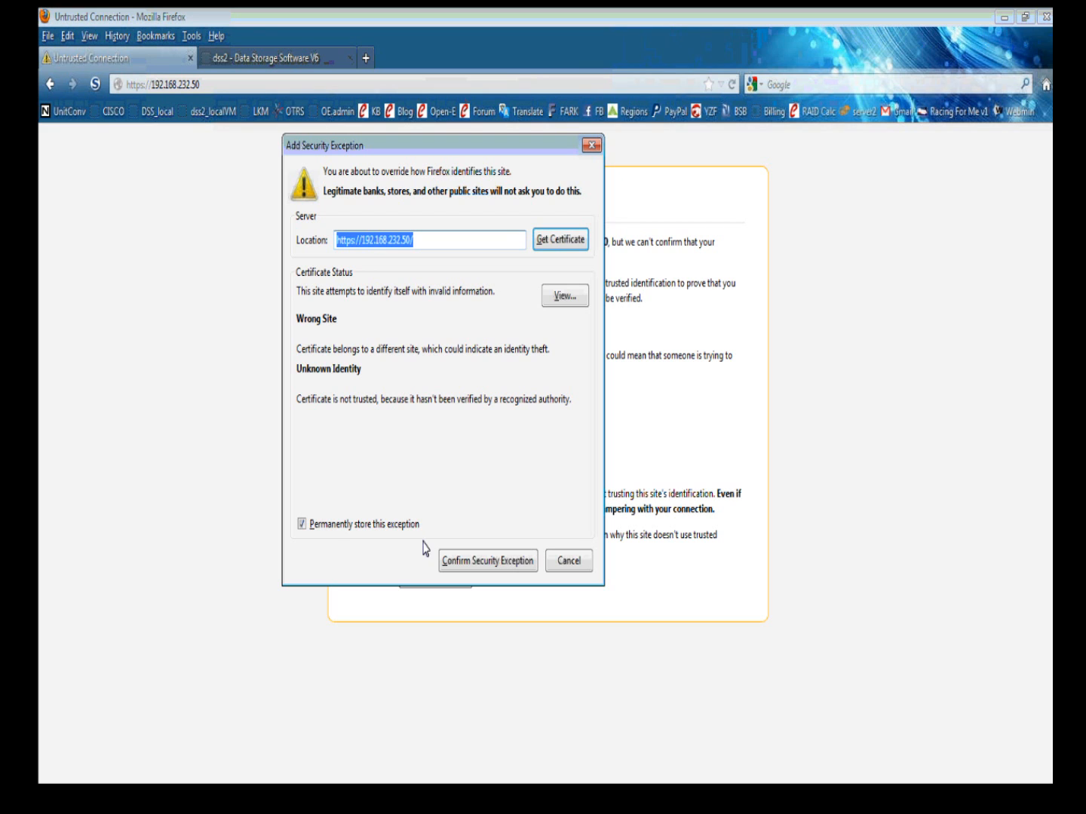
left_click(468, 560)
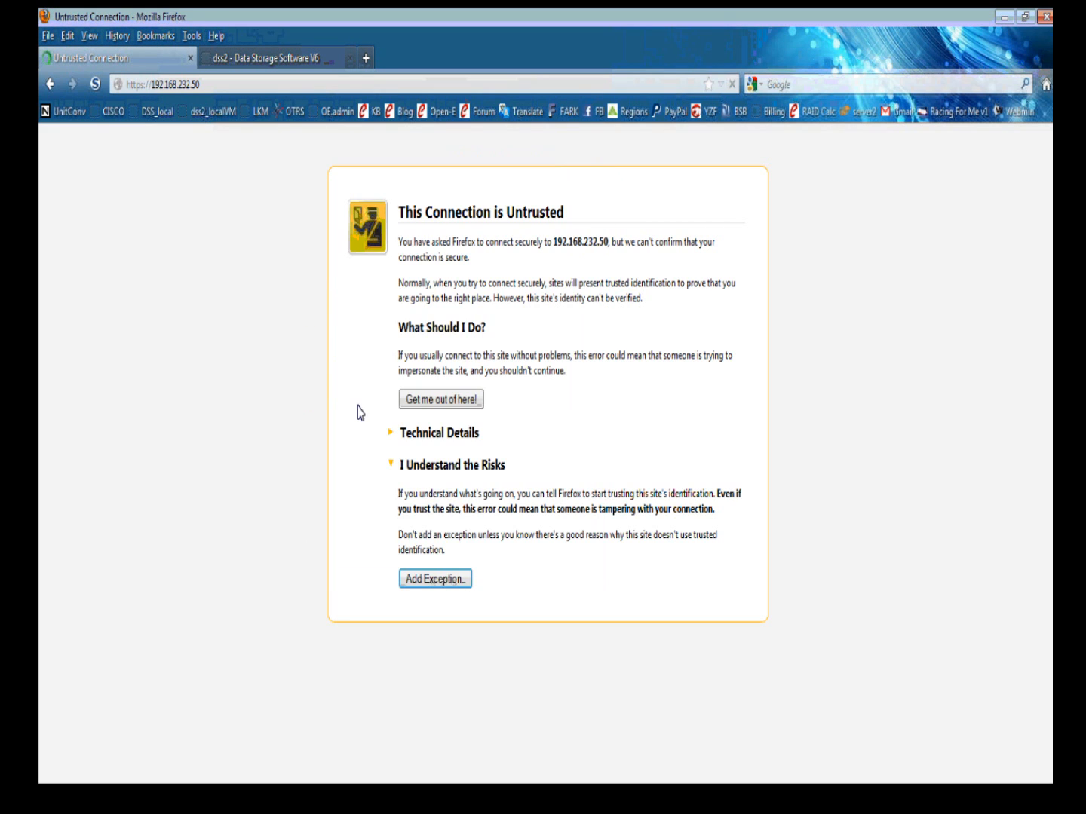
Add and confirm a security exception for dss2's certificate.
left_click(275, 60)
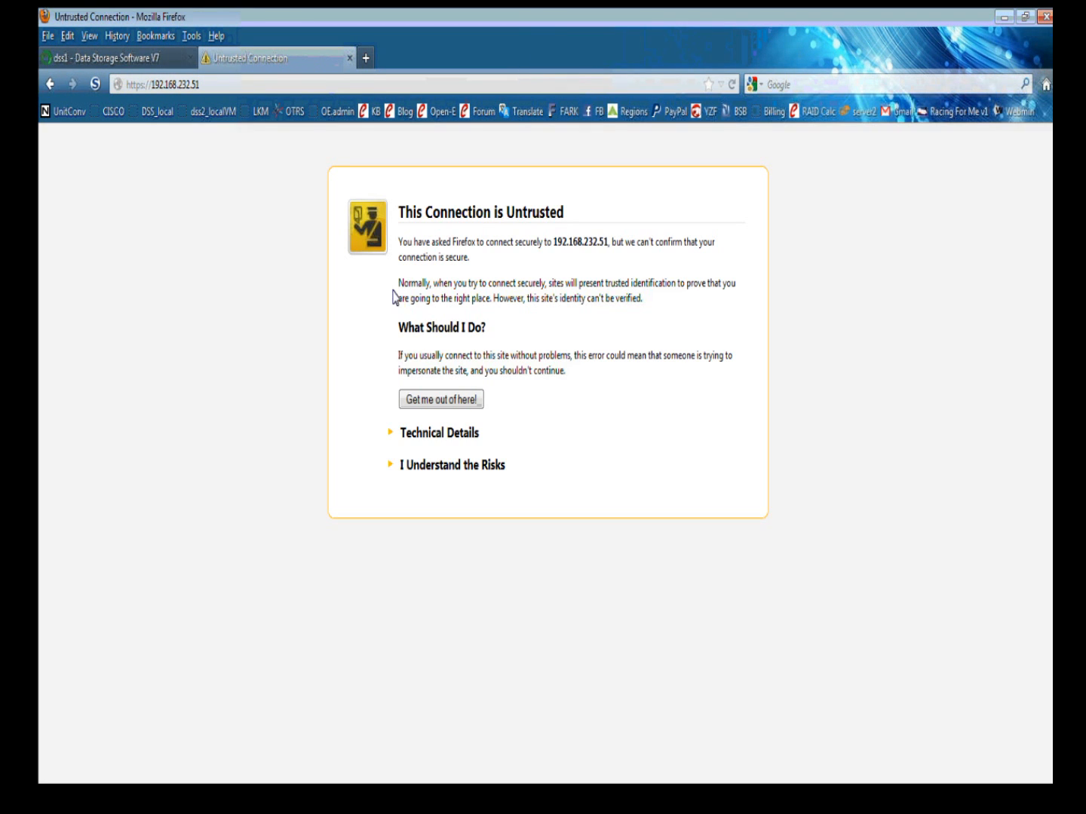
left_click(451, 465)
left_click(434, 578)
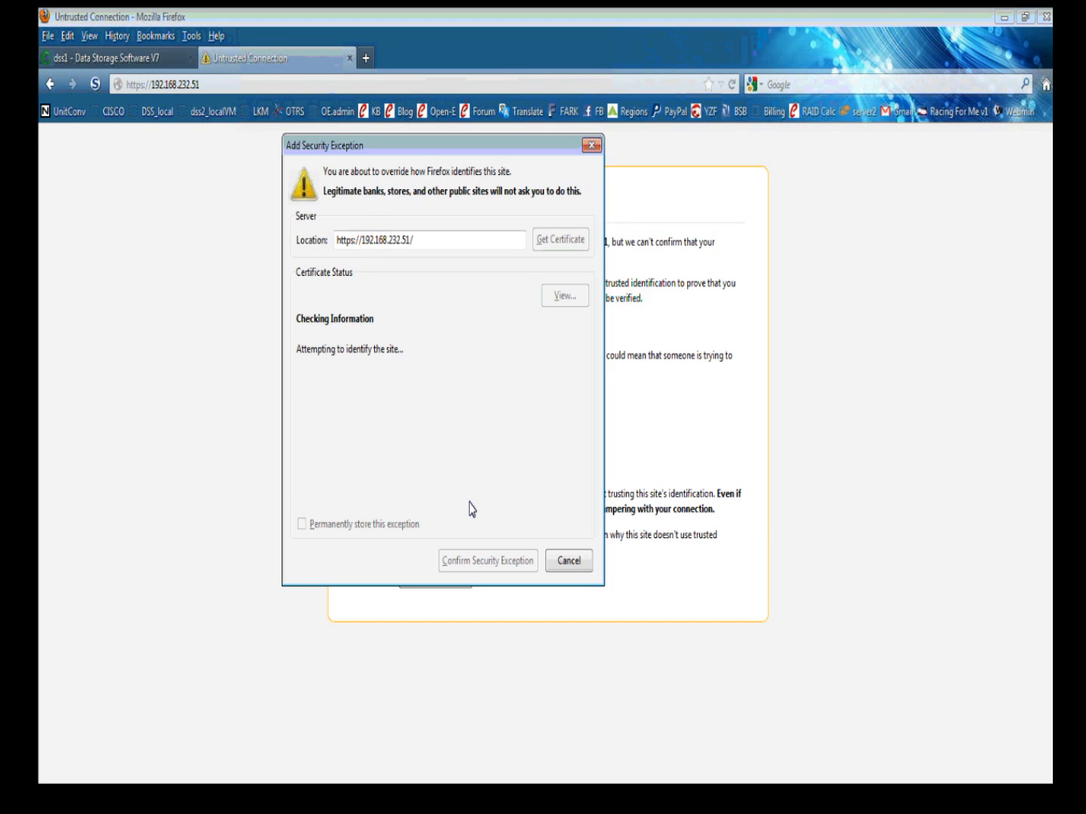
left_click(487, 561)
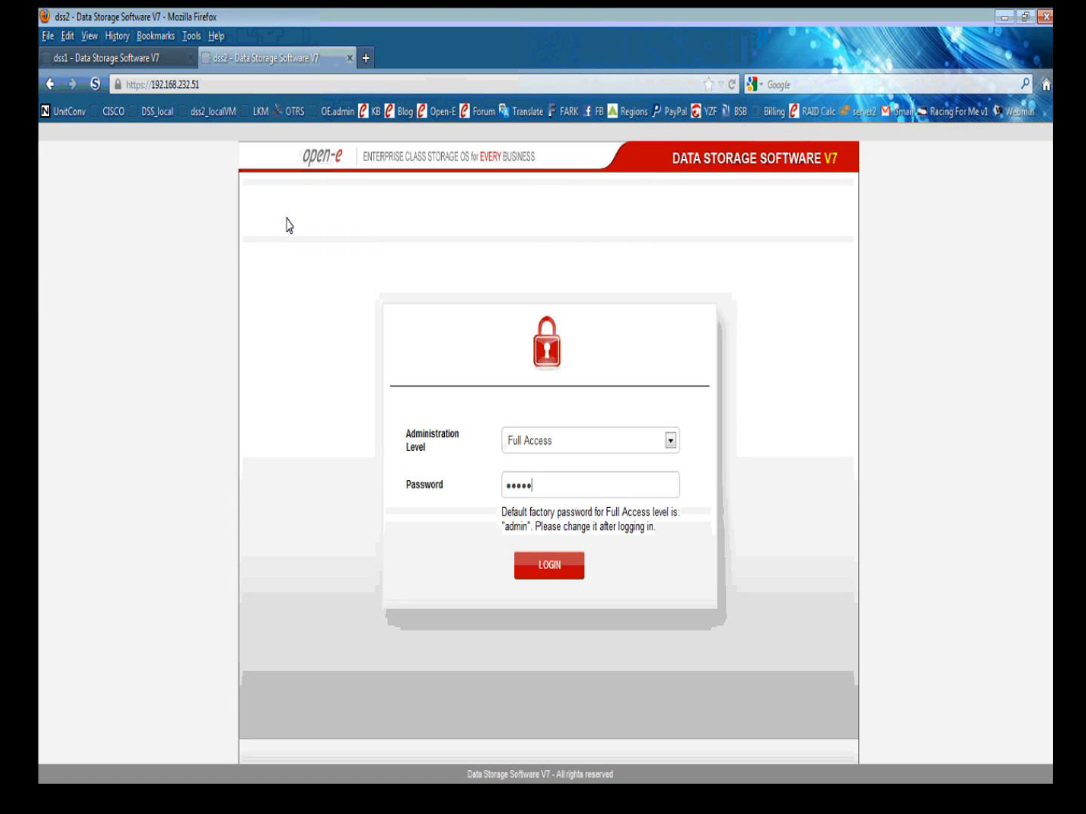
Log in with Full Access on dss2 and dss1, dismissing the trial version warning.
left_click(548, 566)
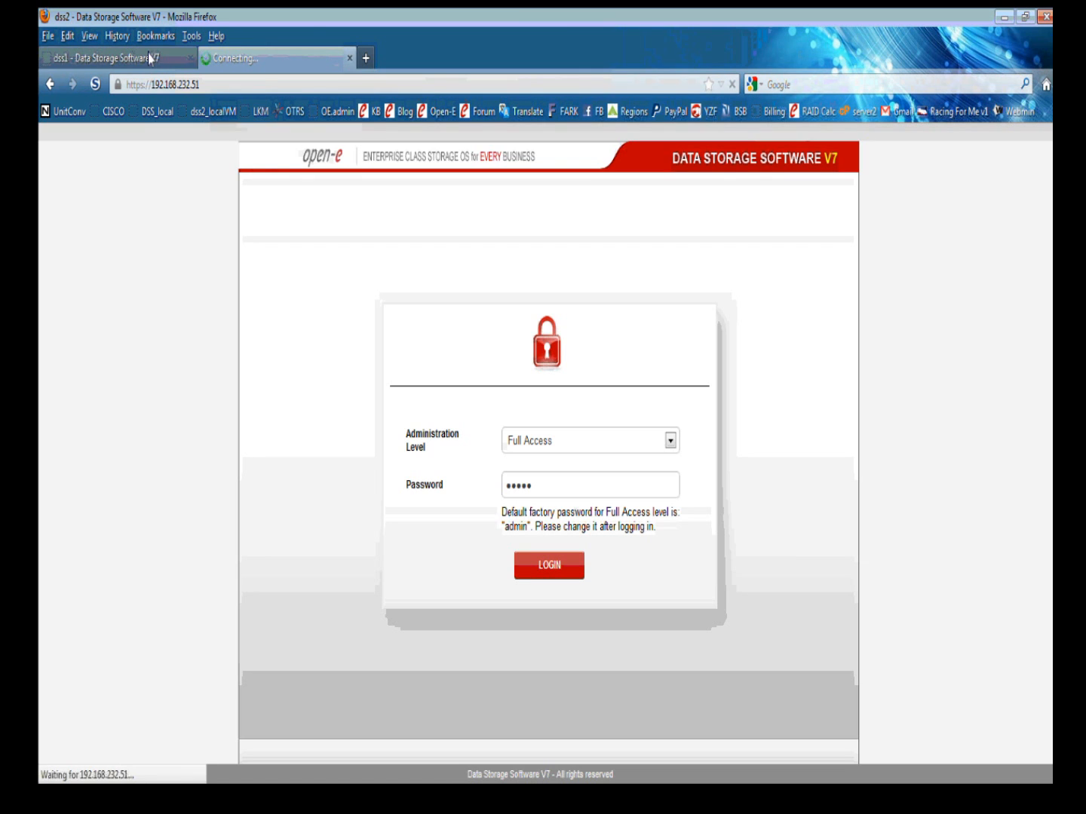
left_click(148, 53)
left_click(547, 561)
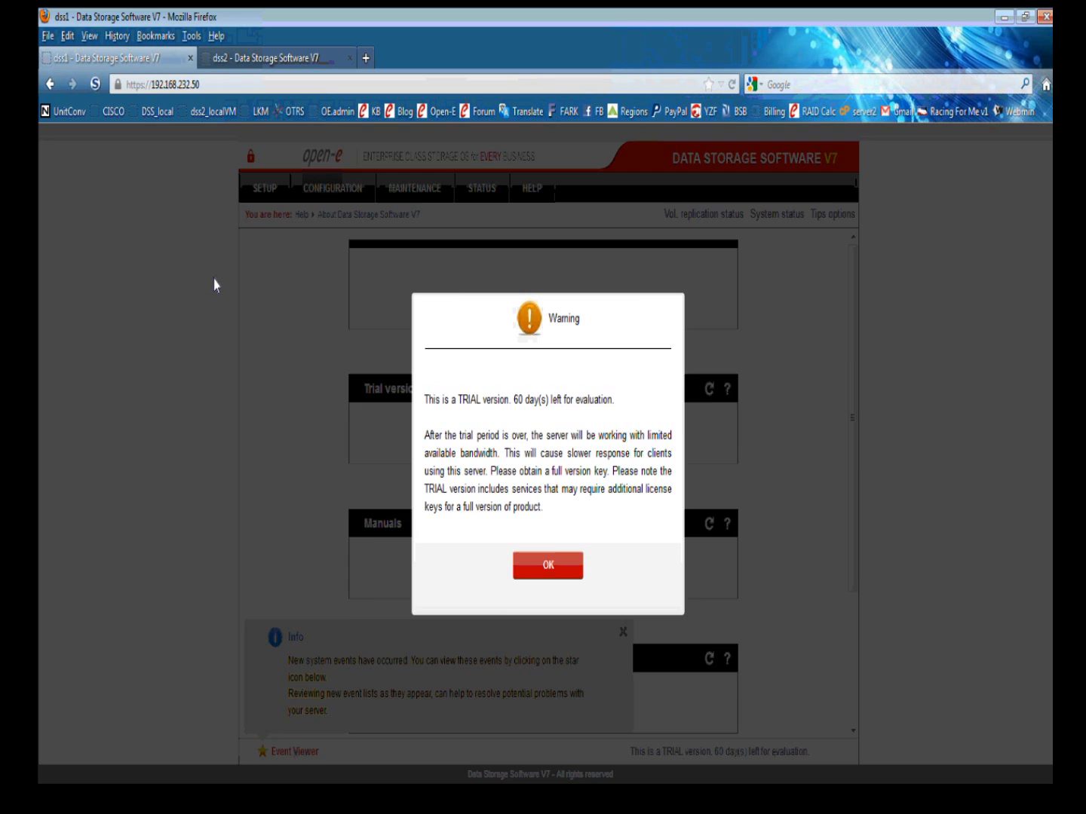
left_click(547, 565)
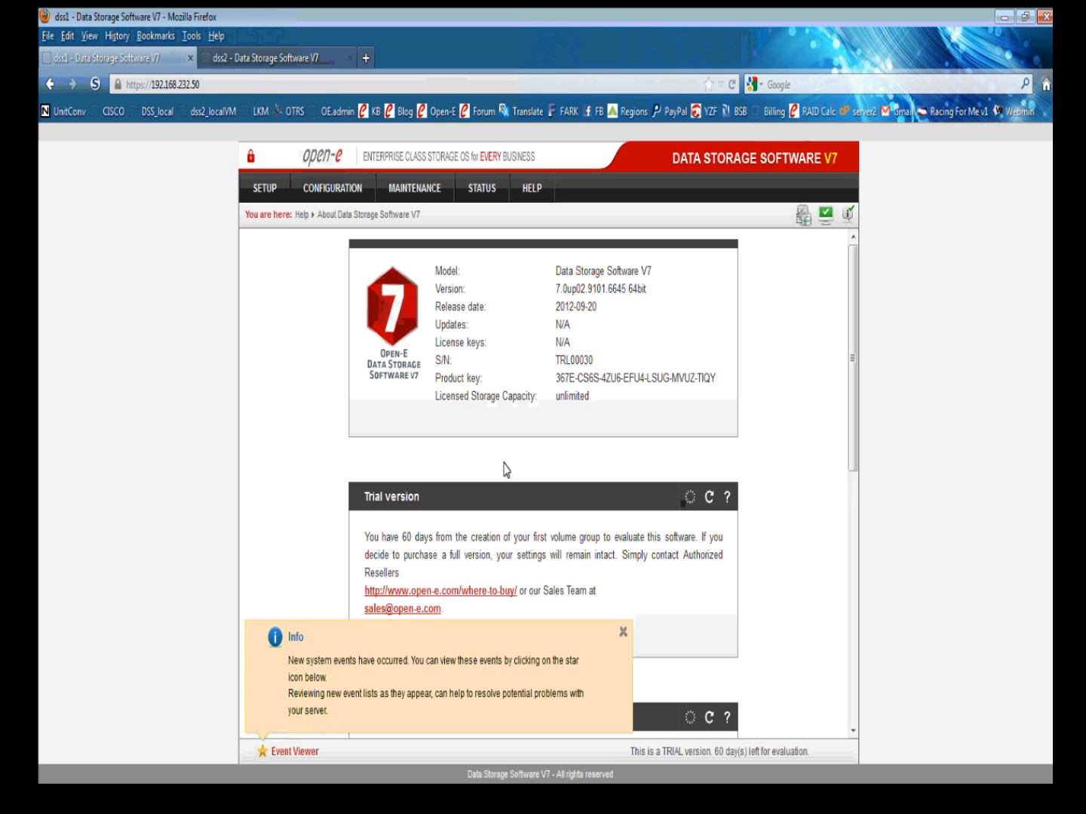
Set dss1's lv0000 as replication Source in Volume replication, apply, then switch to dss2.
left_click(623, 635)
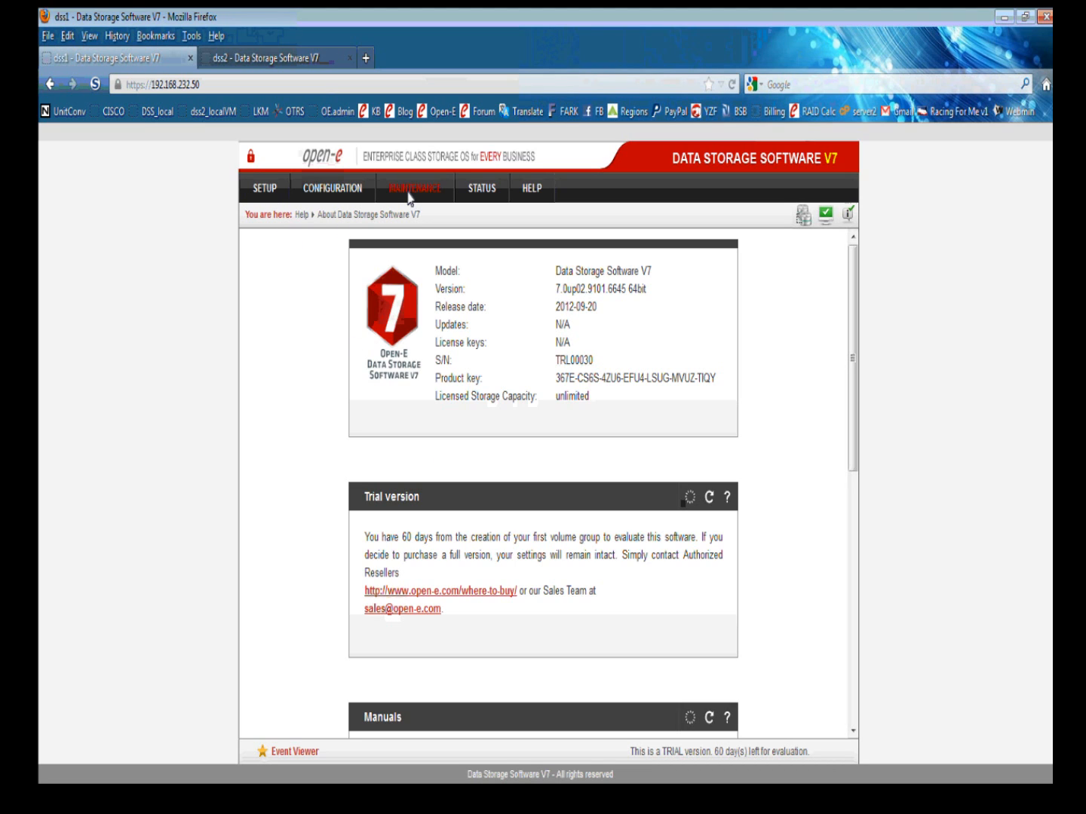
left_click(351, 187)
mouse_move(359, 219)
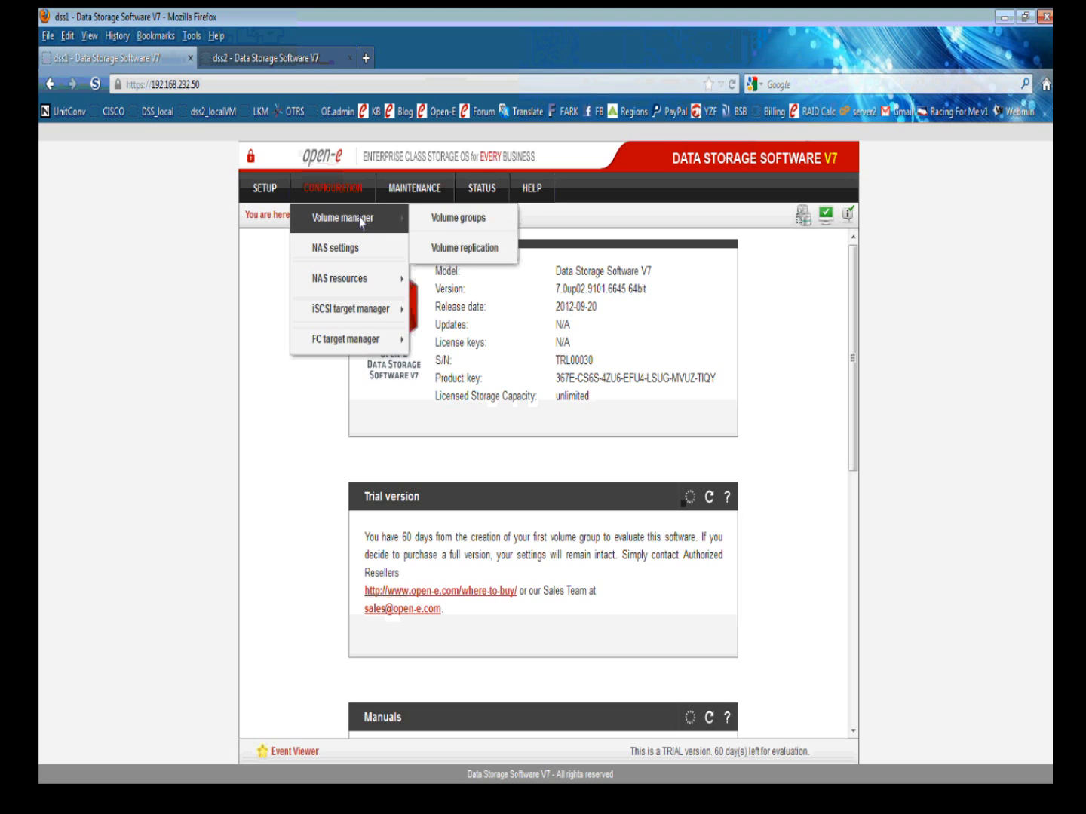
left_click(472, 248)
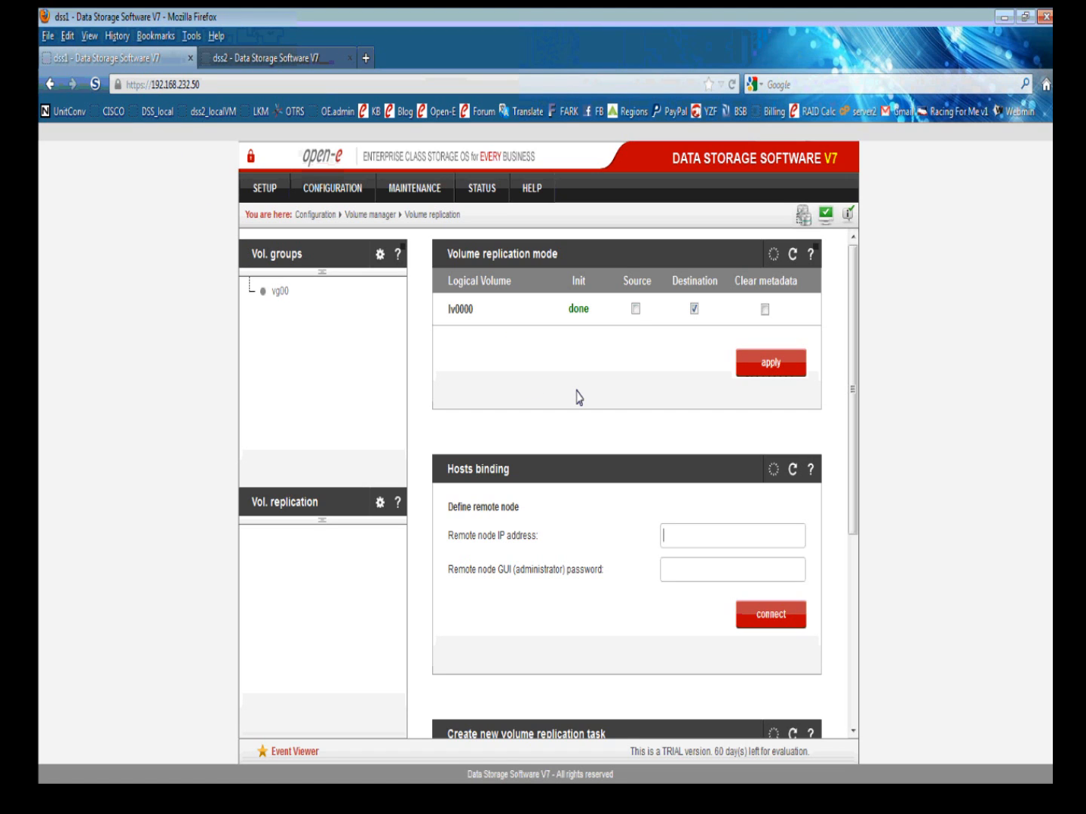
left_click(635, 310)
left_click(767, 364)
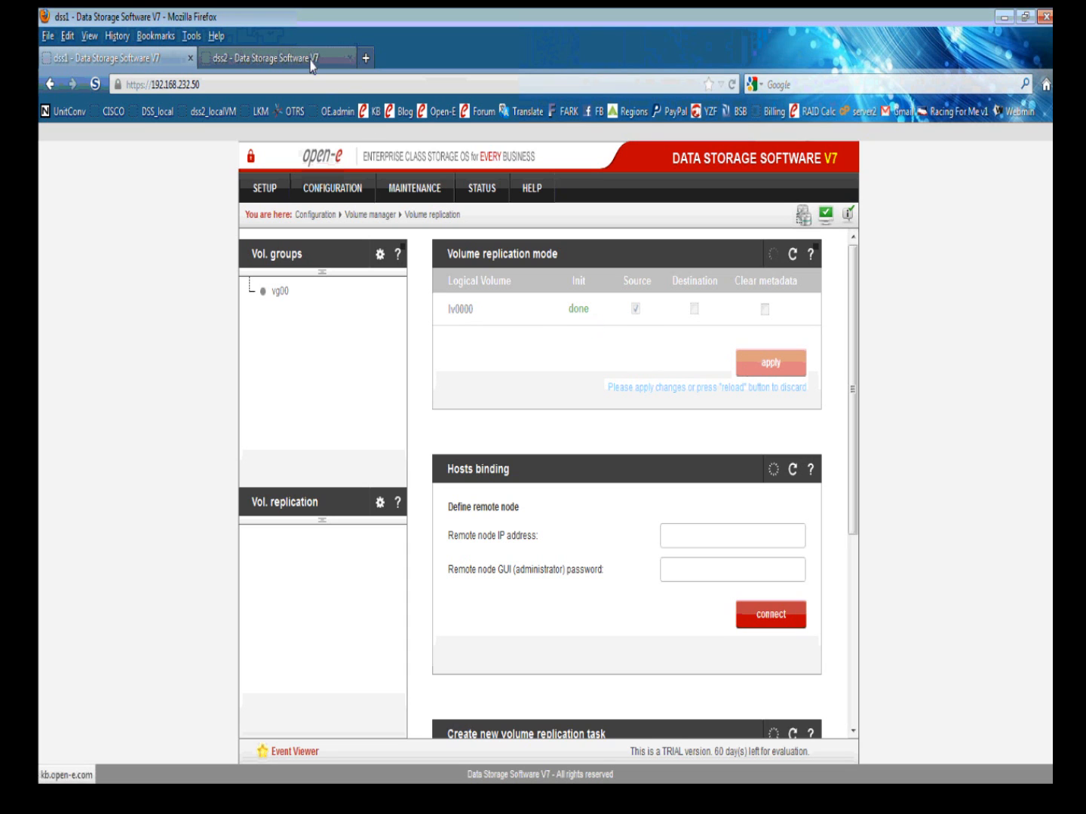
left_click(286, 56)
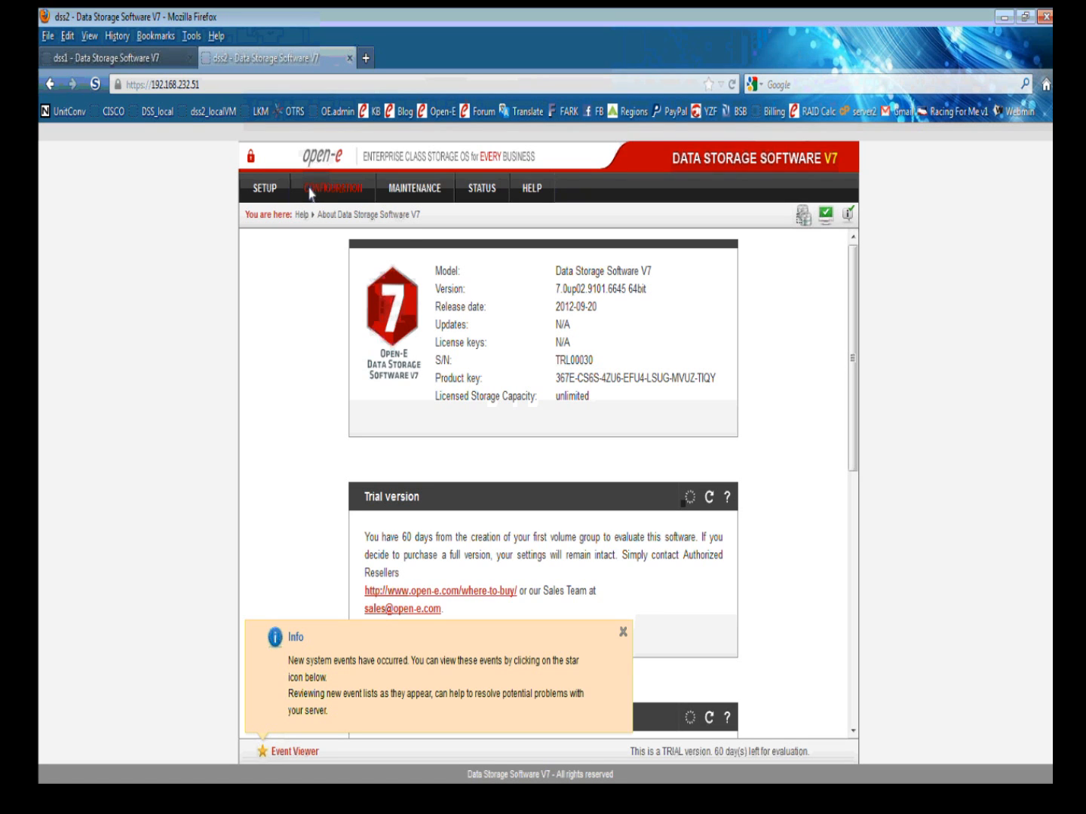
Review dss2's volume replication settings with lv0000 as destination, then return to dss1.
left_click(329, 194)
mouse_move(363, 217)
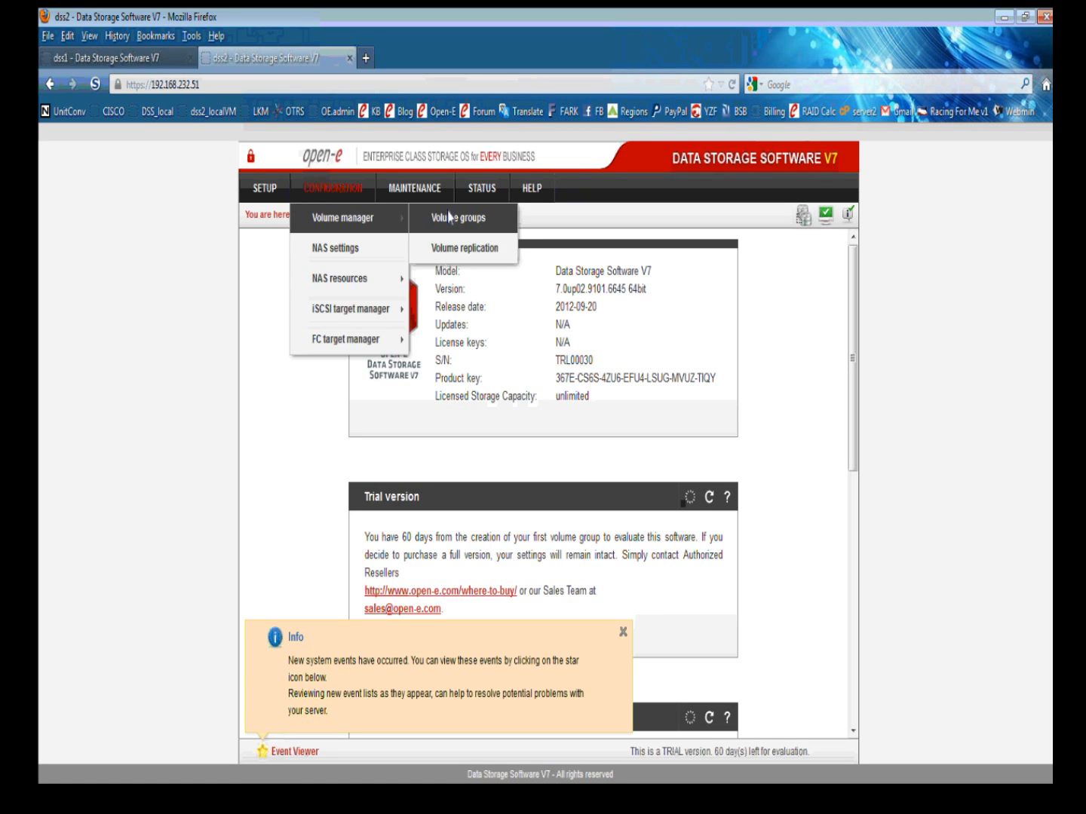
left_click(475, 243)
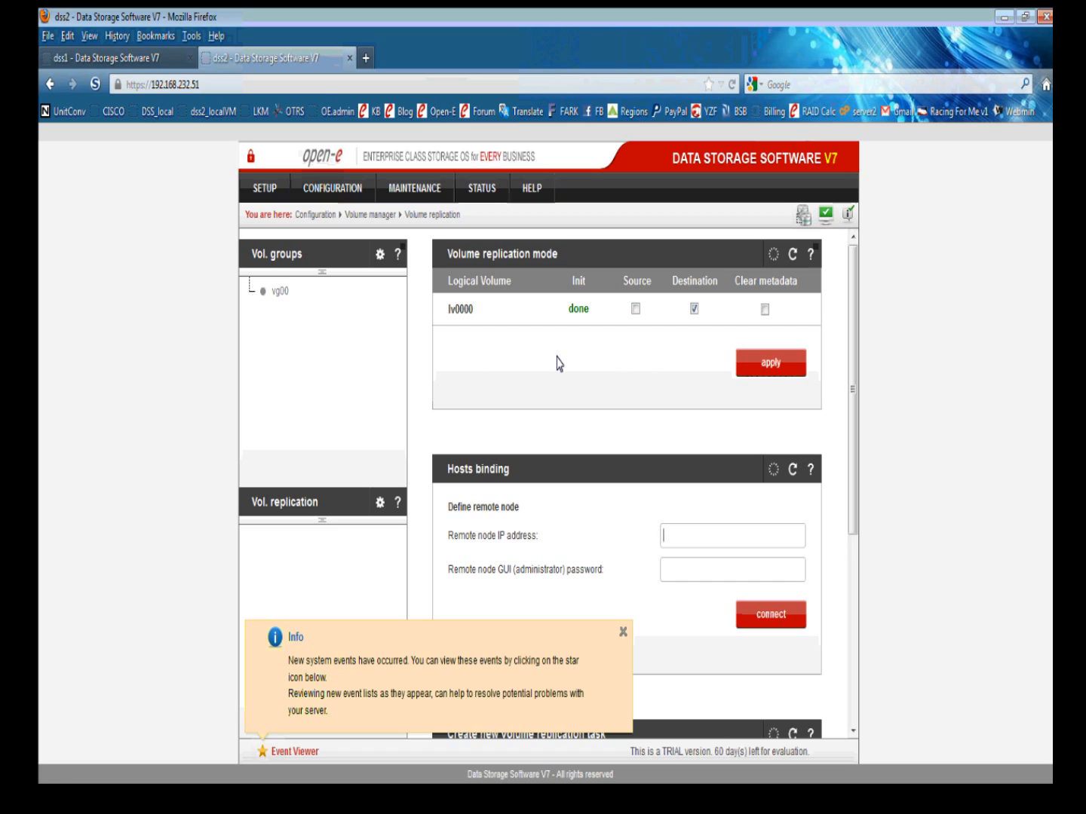
left_click(163, 55)
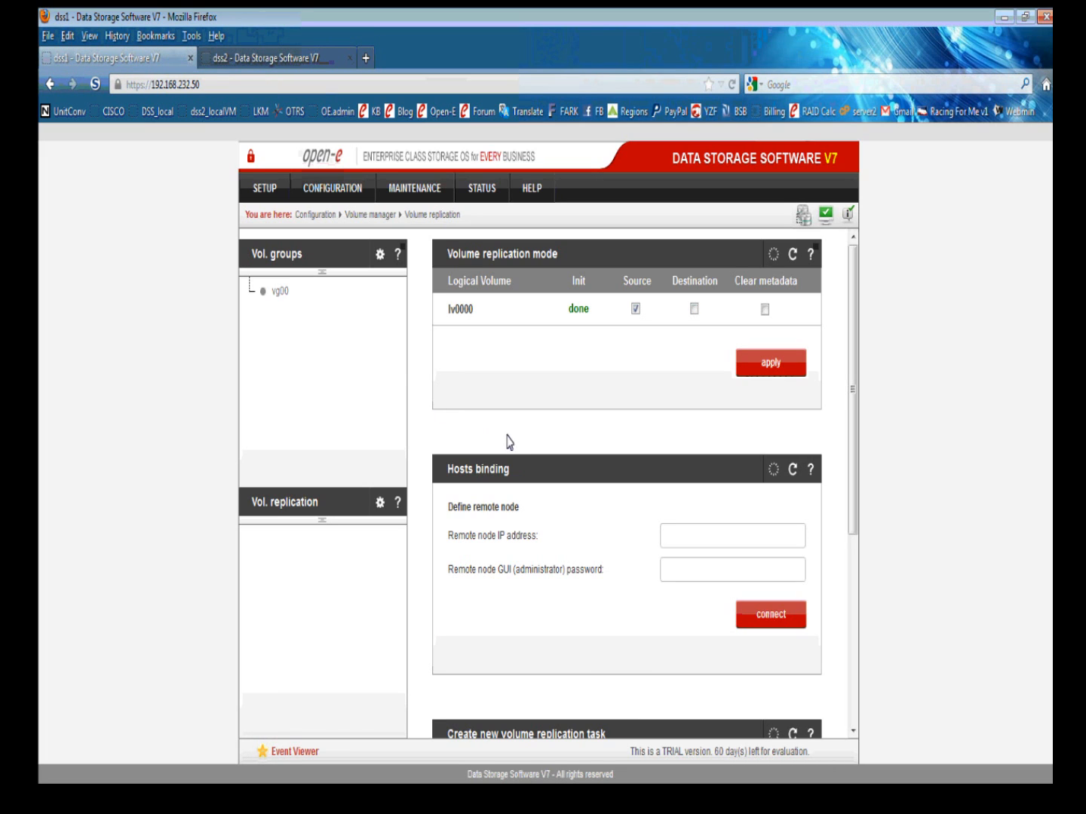
Attempt to bind dss1 to the remote node using an IP address and the node password.
left_click(670, 538)
type("10.20.")
type(".1")
key("Tab")
type("admin")
left_click(770, 614)
Bind dss1 to remote node 10.20.0.2 with its password so it shows Reachable.
left_click(250, 56)
left_click(151, 57)
type("10.20.0.2")
left_click(674, 570)
type("admin")
left_click(758, 616)
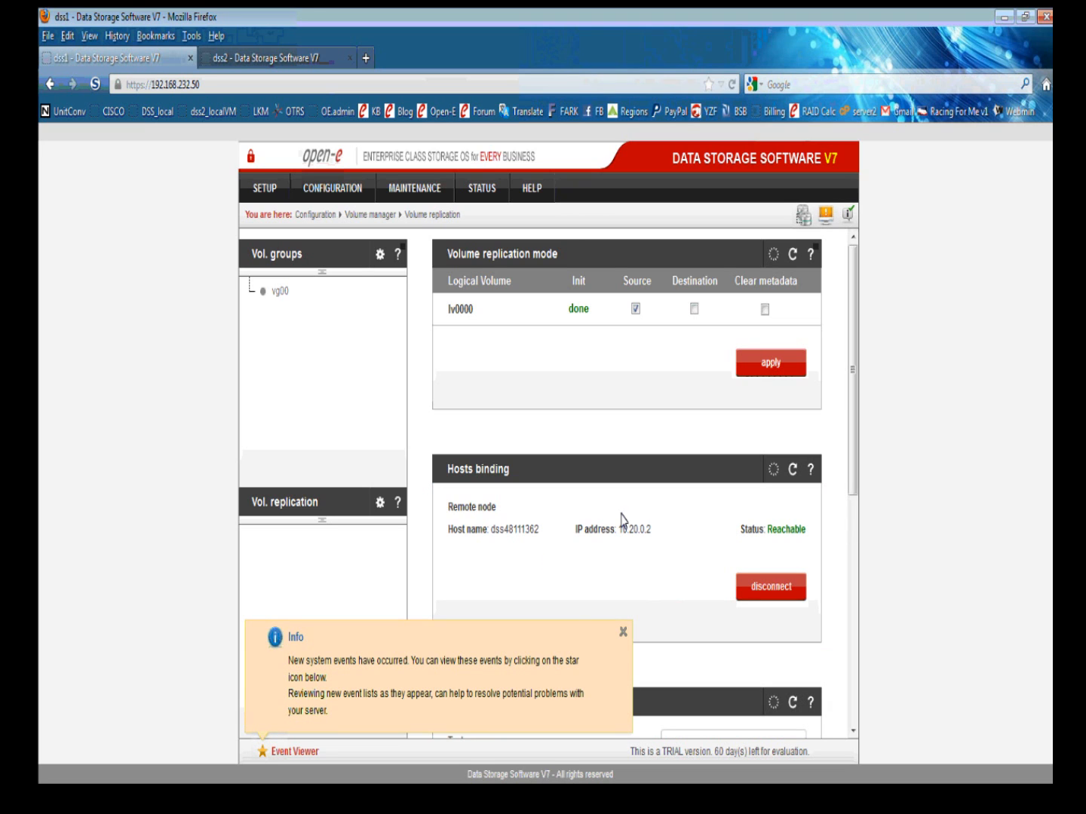
left_click(620, 635)
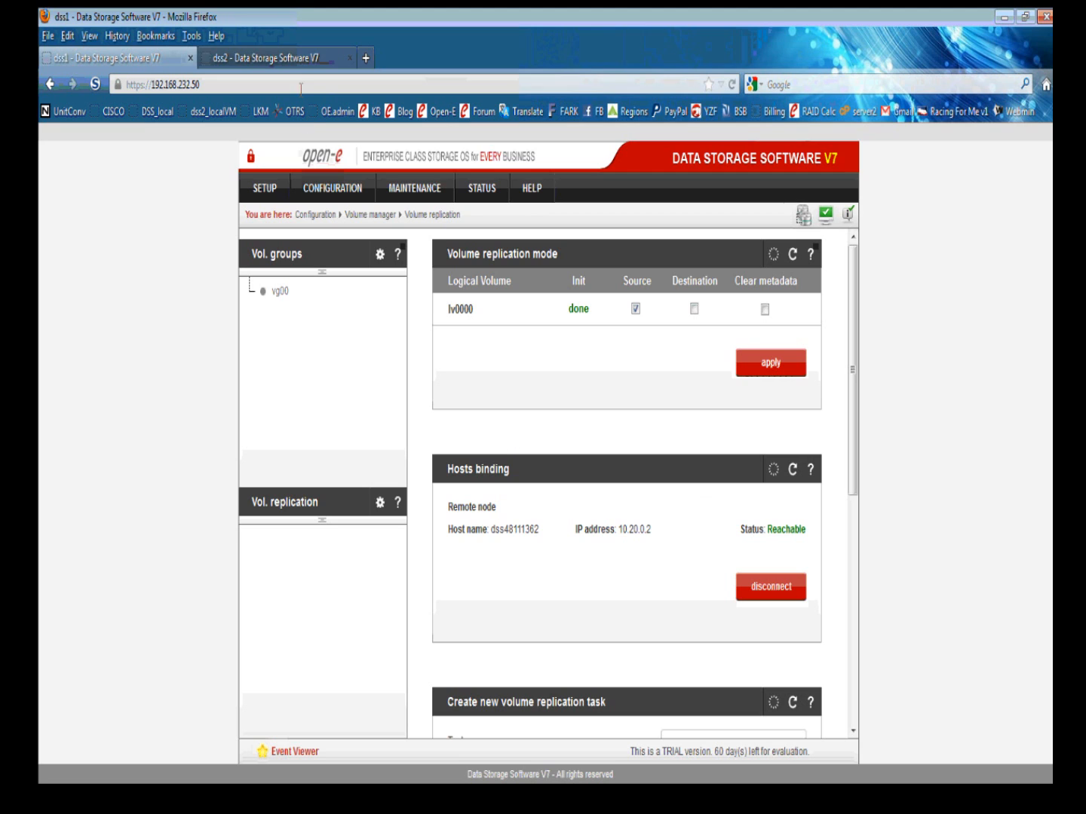
left_click(287, 56)
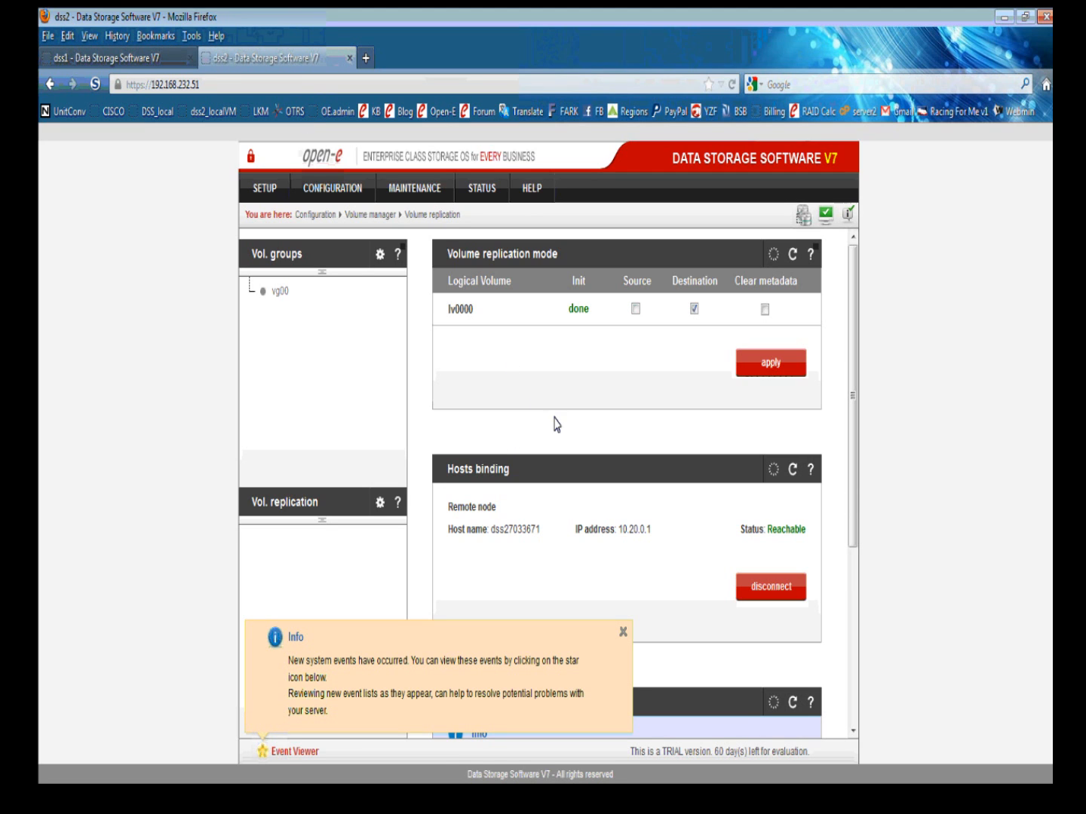
left_click(620, 633)
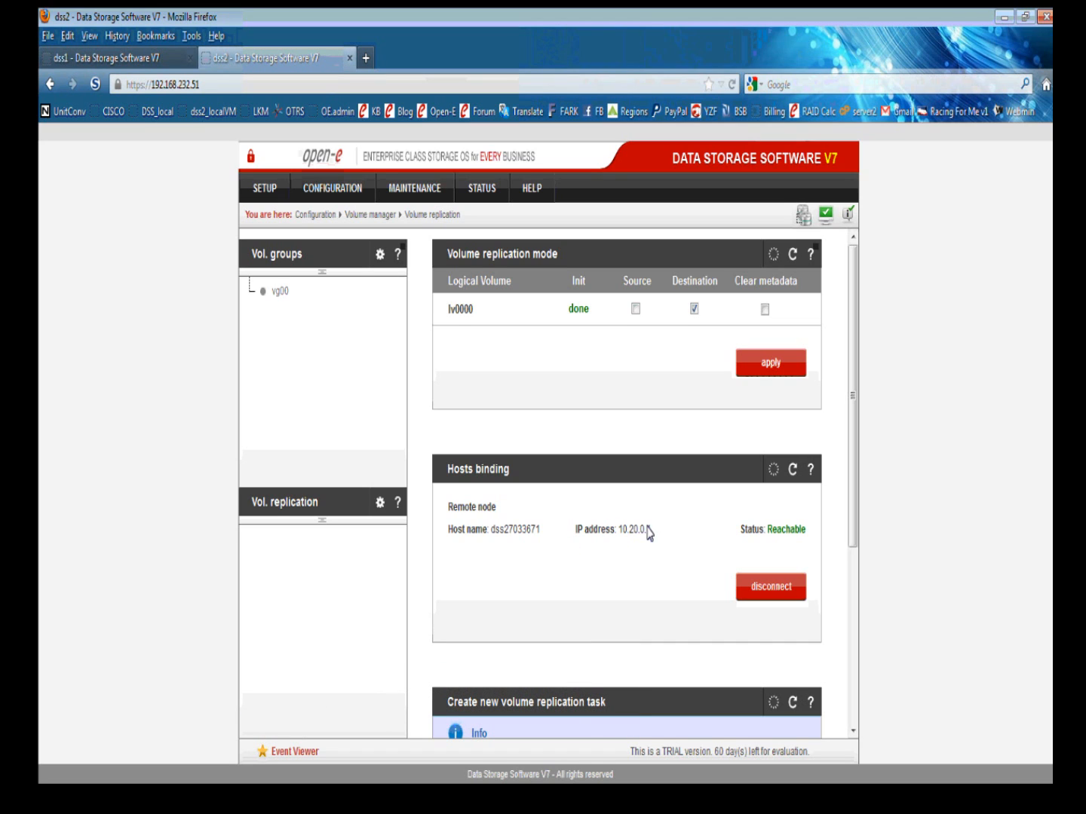
left_click(154, 59)
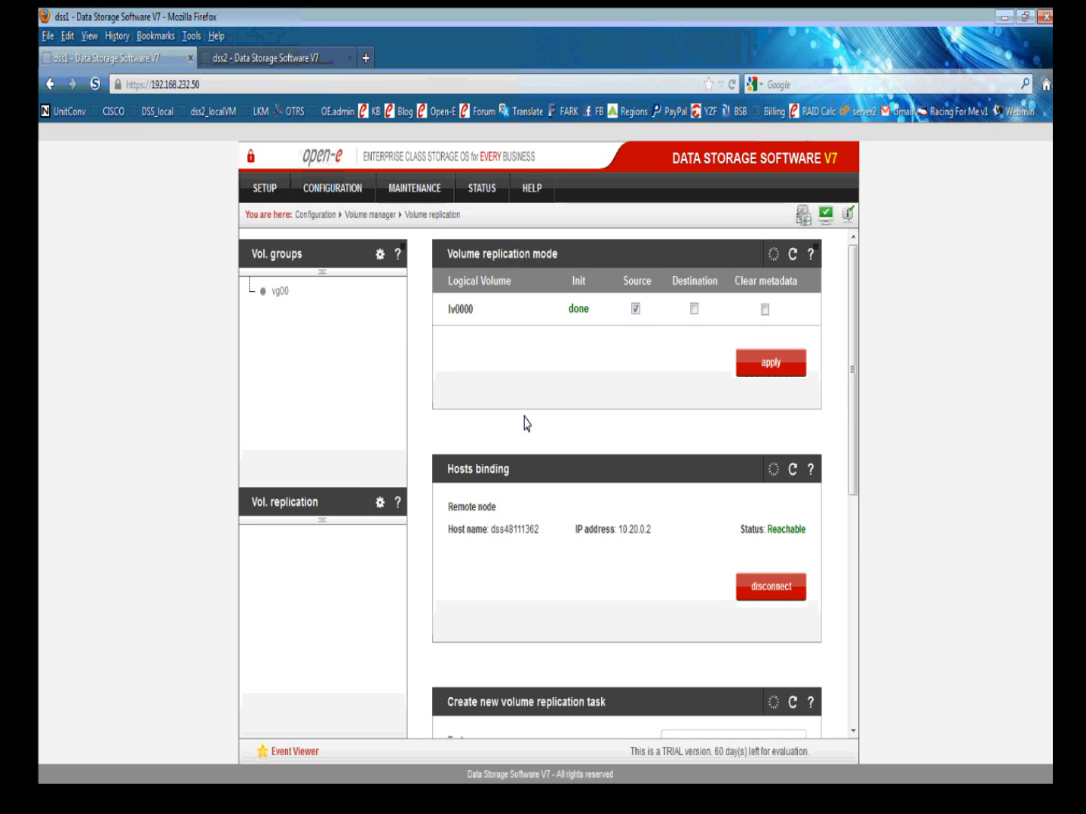
scroll(577, 427, "down", 3)
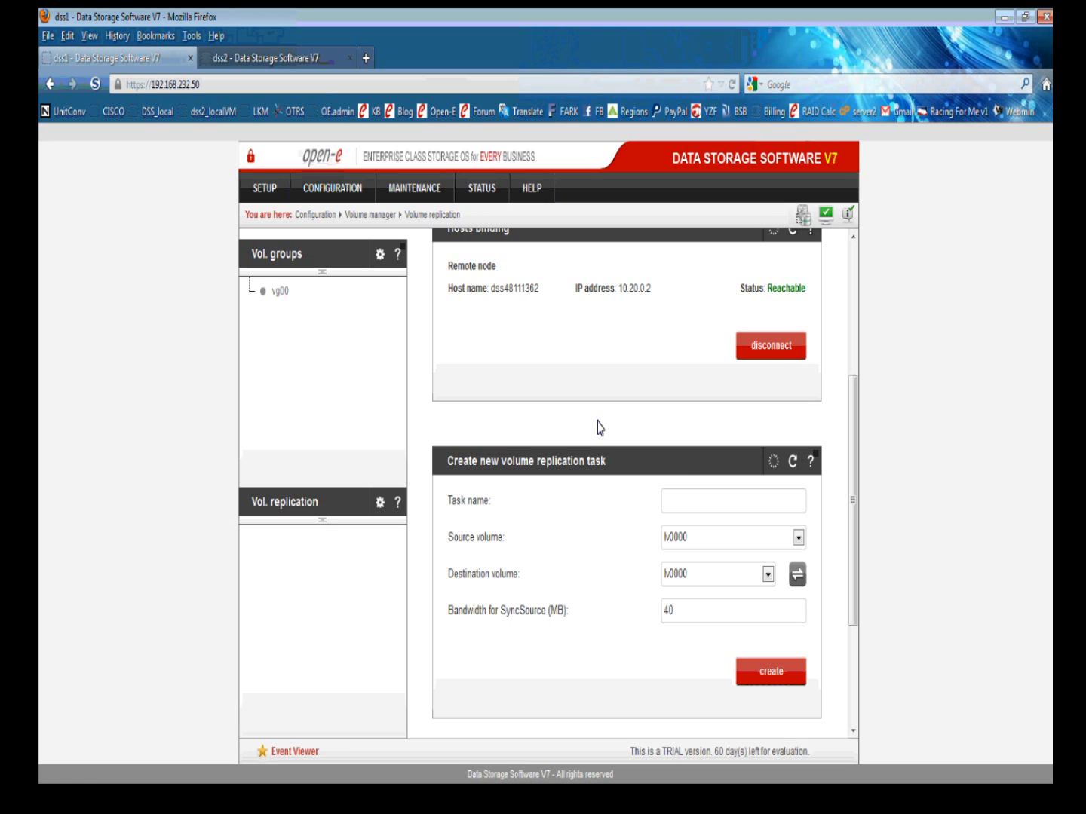
Create replication task task0 from lv0000 to the remote lv0000 and confirm it is running.
left_click(677, 499)
type("task0")
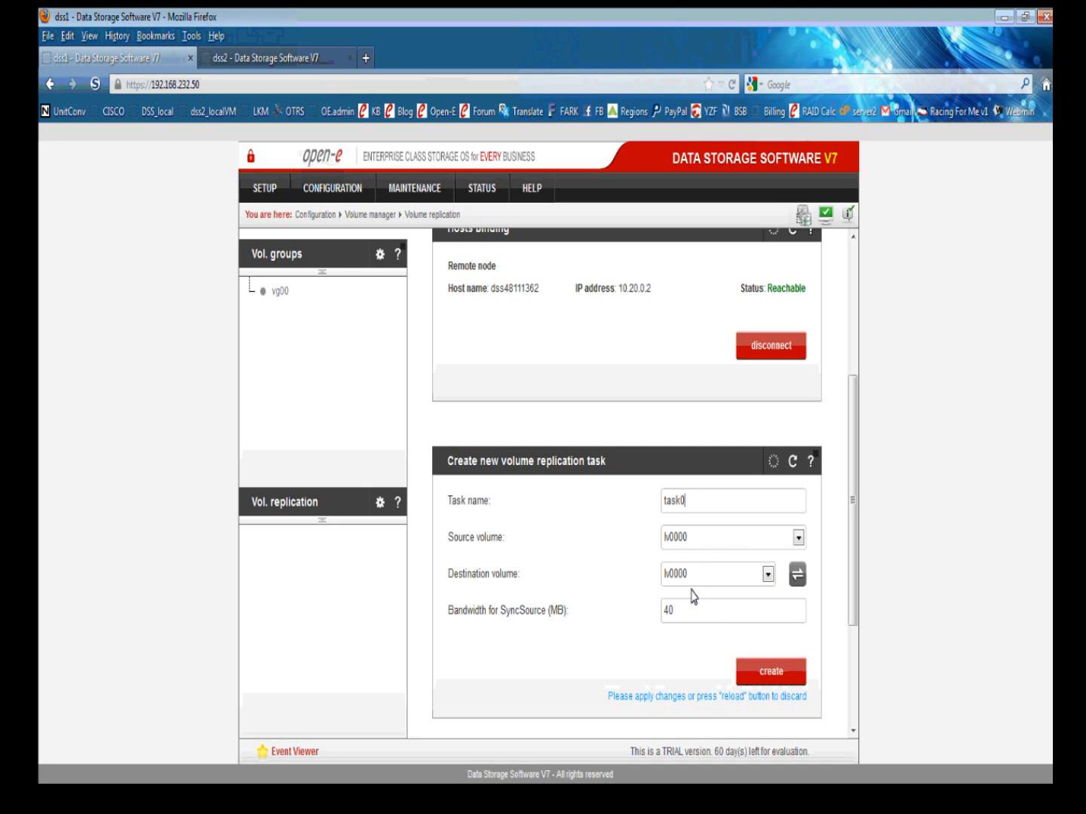
left_click(772, 674)
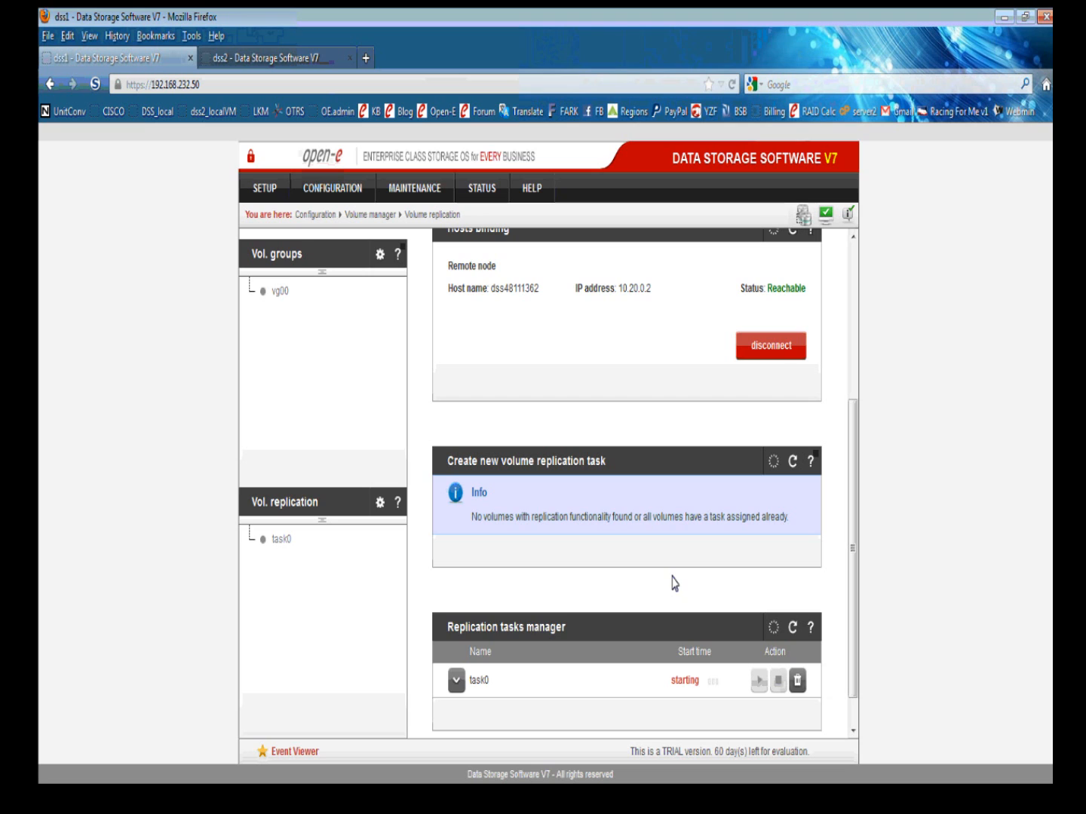
scroll(682, 586, "down", 1)
scroll(683, 587, "down", 1)
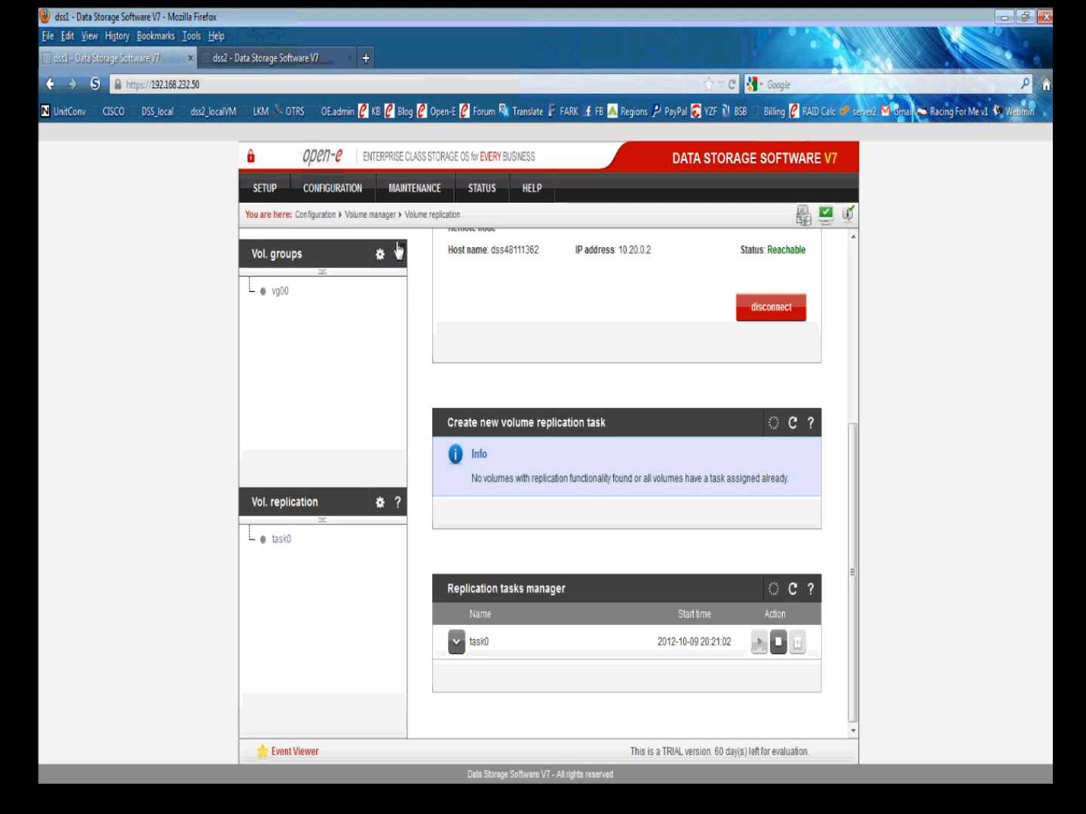
Open dss1's Failover setup page and review the status down to the eth0 10.20.0.1–10.20.0.2 auxiliary path.
left_click(262, 190)
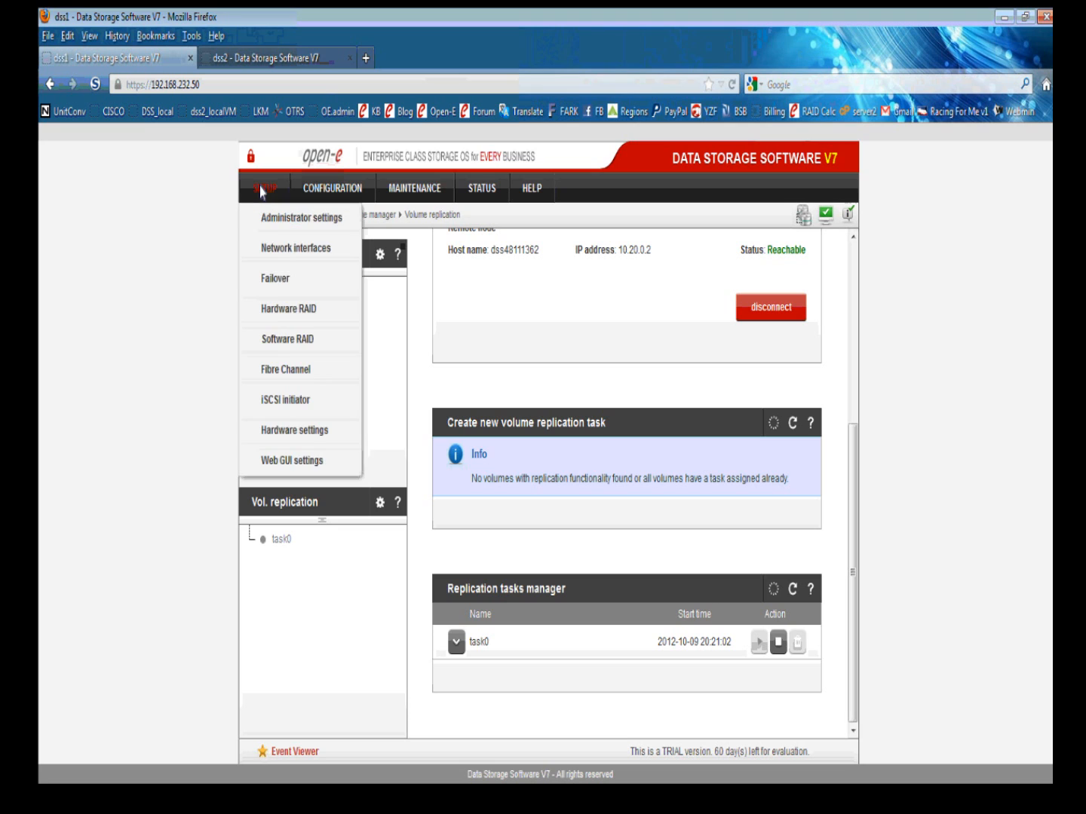
left_click(281, 279)
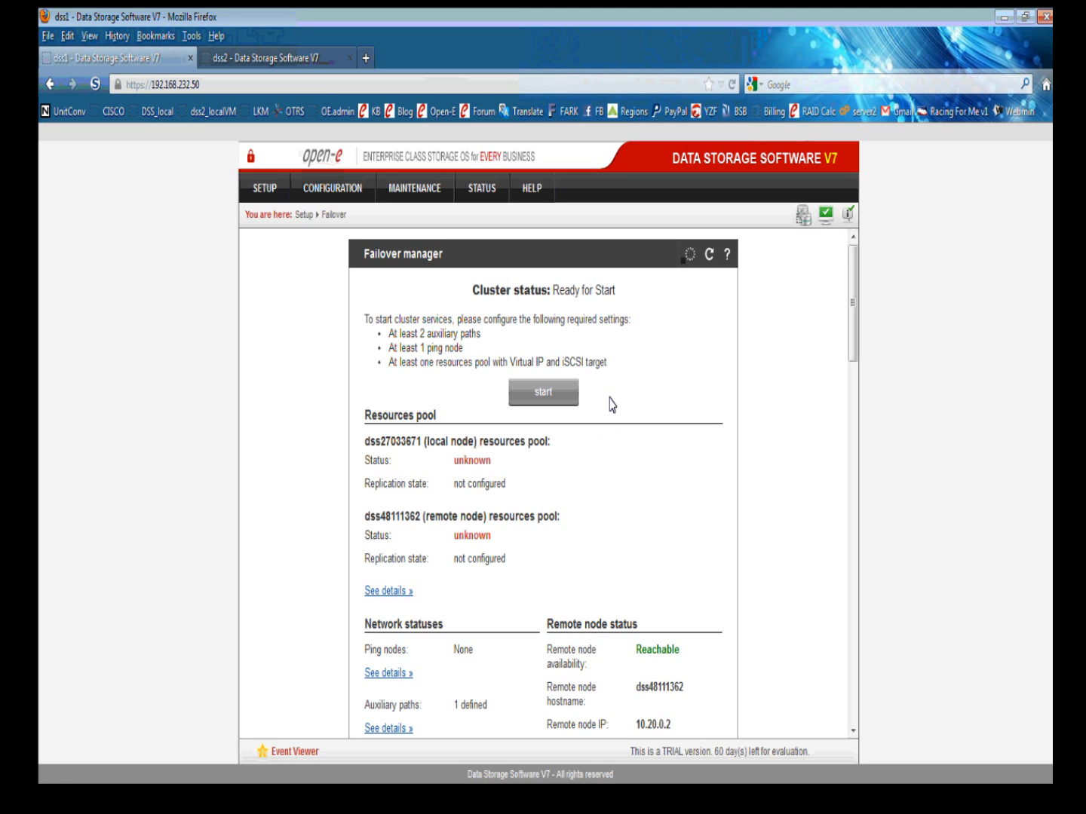
scroll(332, 347, "down", 1)
scroll(343, 384, "down", 2)
scroll(344, 388, "down", 2)
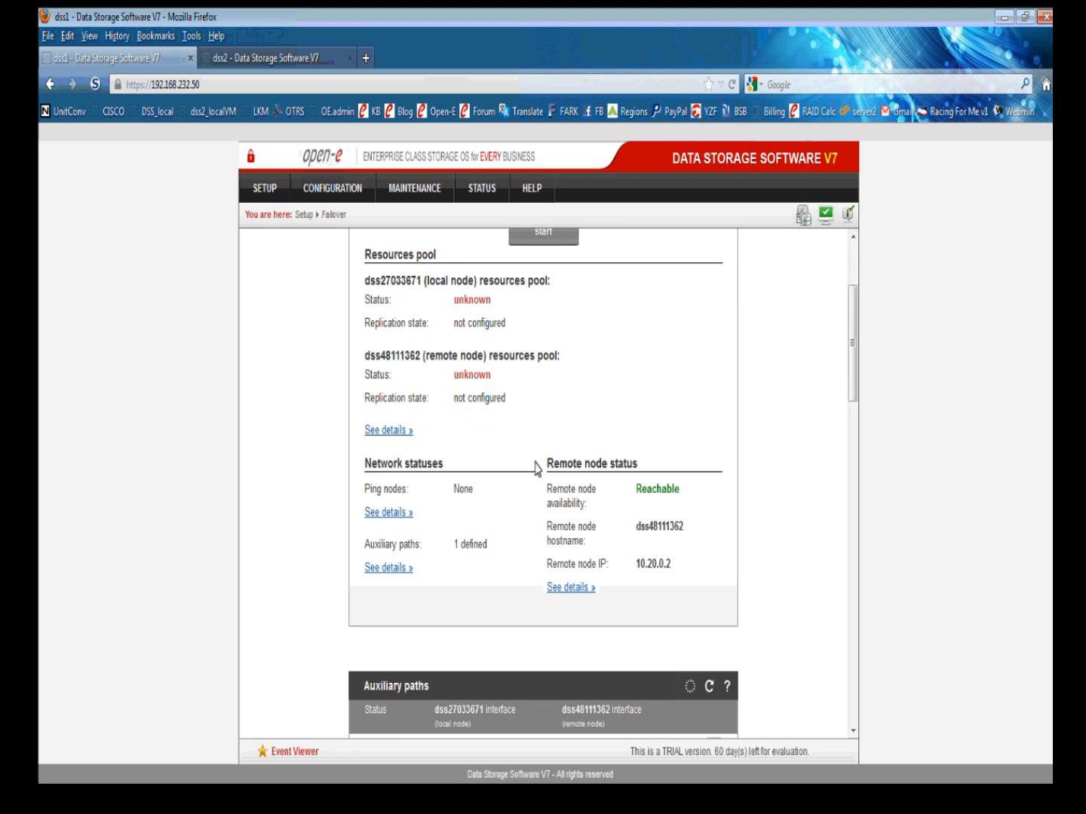
scroll(548, 437, "up", 2)
scroll(417, 327, "up", 2)
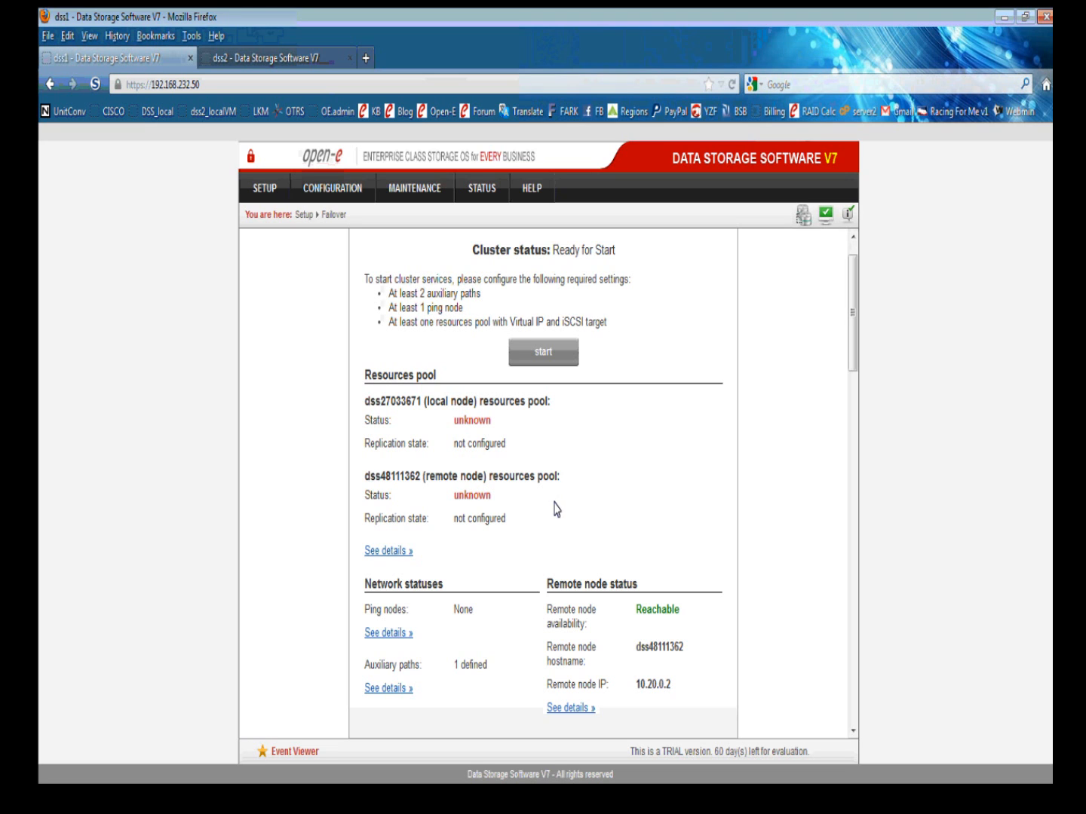
scroll(528, 503, "down", 2)
scroll(526, 503, "down", 1)
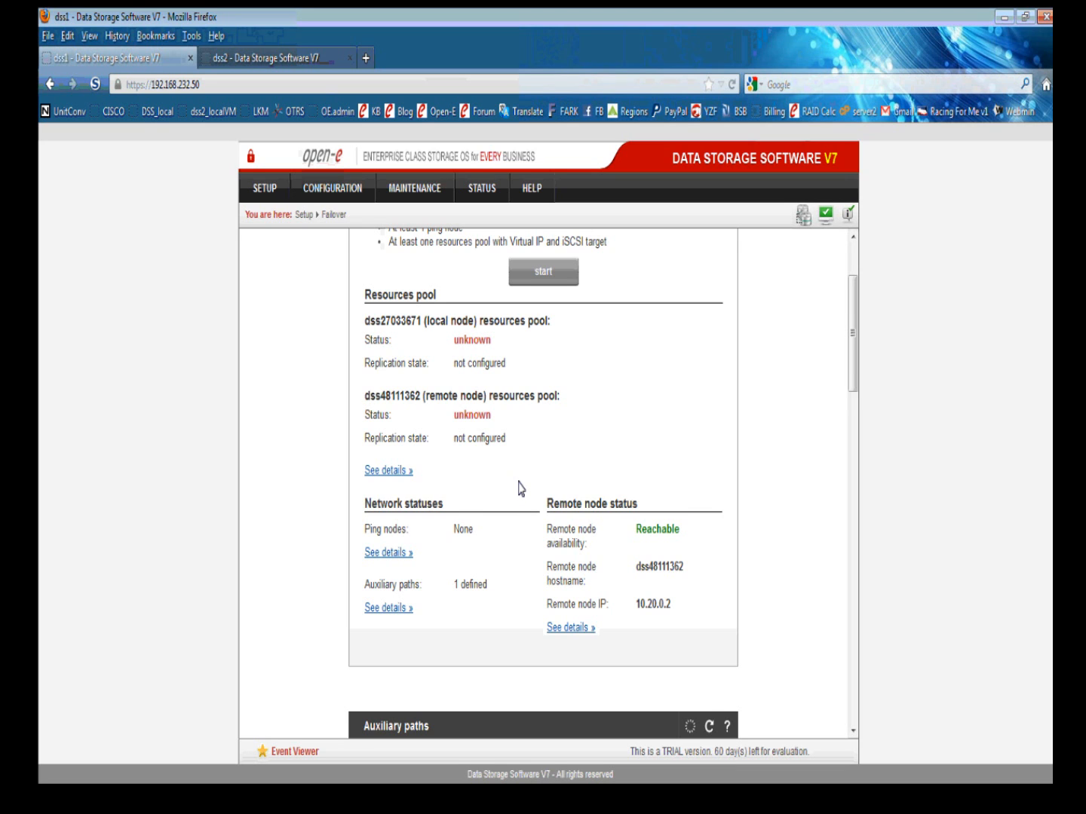
scroll(519, 489, "down", 1)
scroll(519, 490, "down", 7)
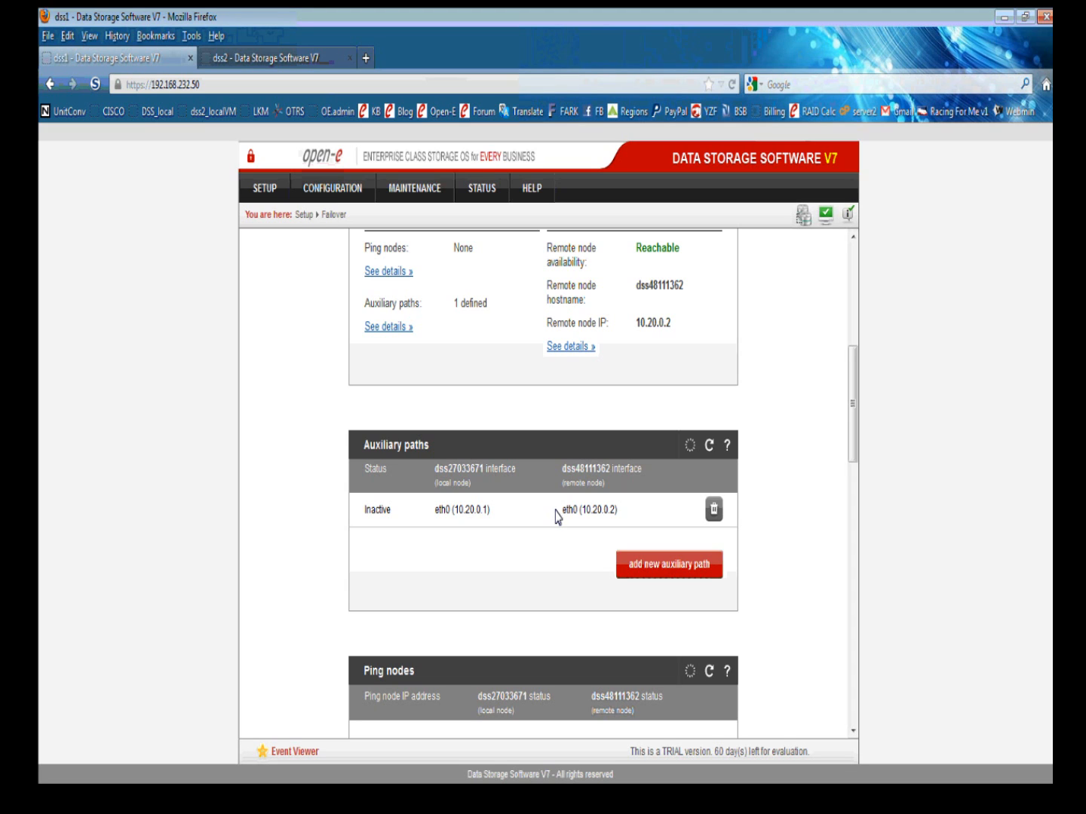
Add an eth1 auxiliary path from local 192.168.232.50 to remote 192.168.232.51.
left_click(681, 566)
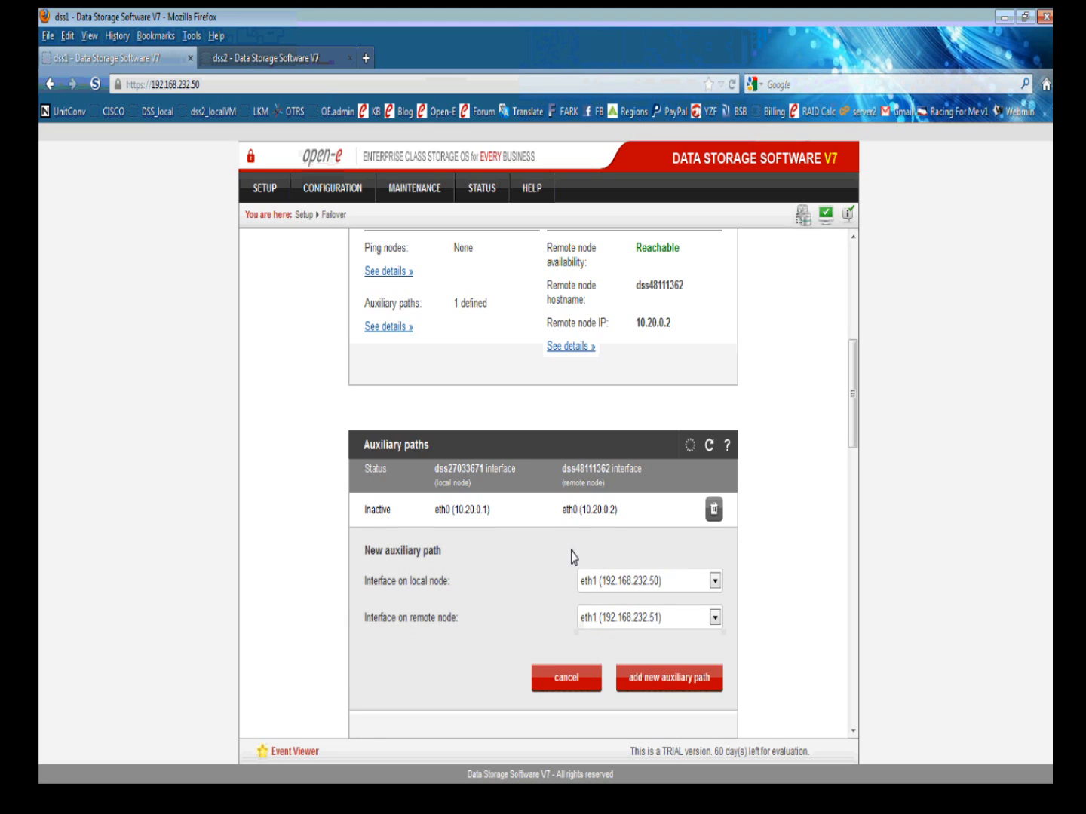
scroll(540, 564, "down", 1)
scroll(541, 564, "down", 1)
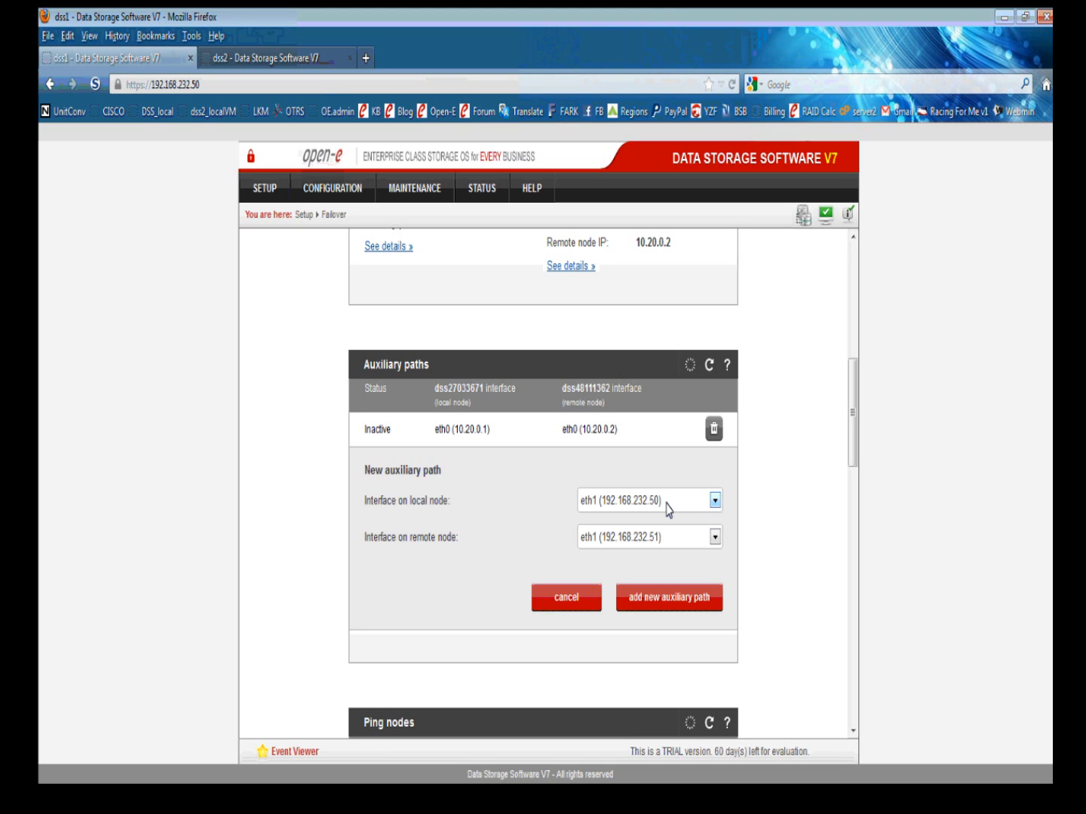
left_click(669, 596)
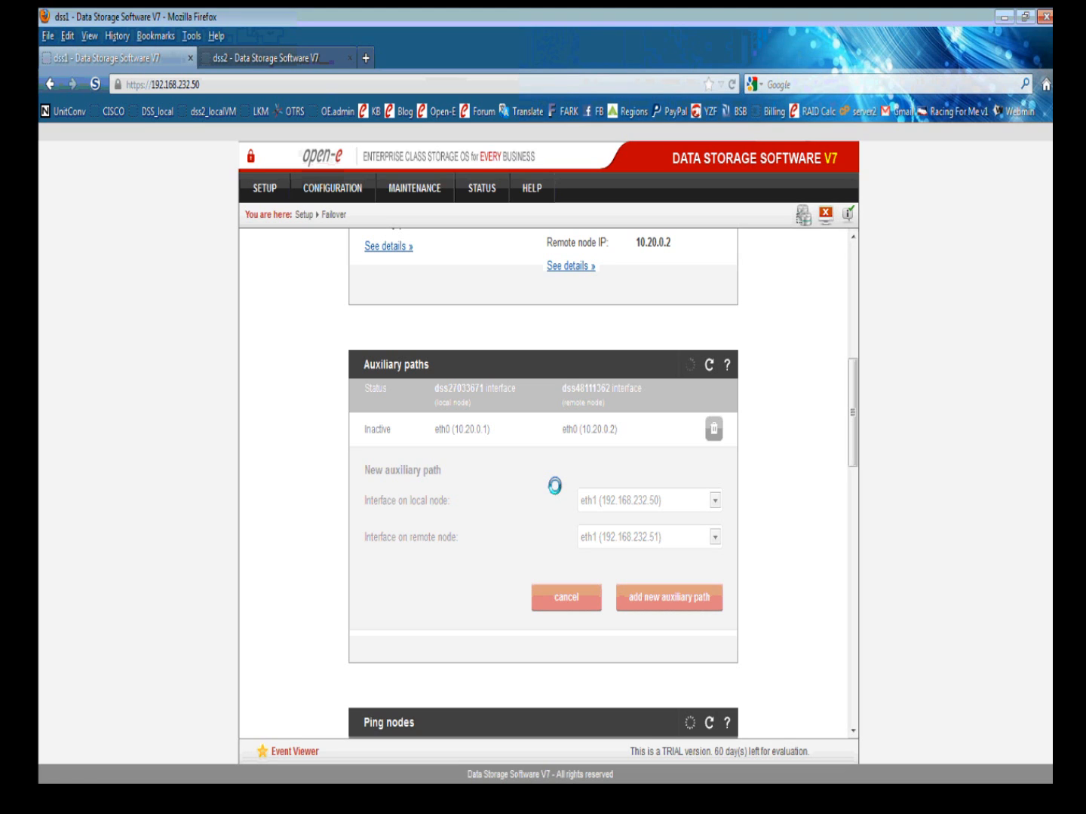
scroll(553, 485, "down", 1)
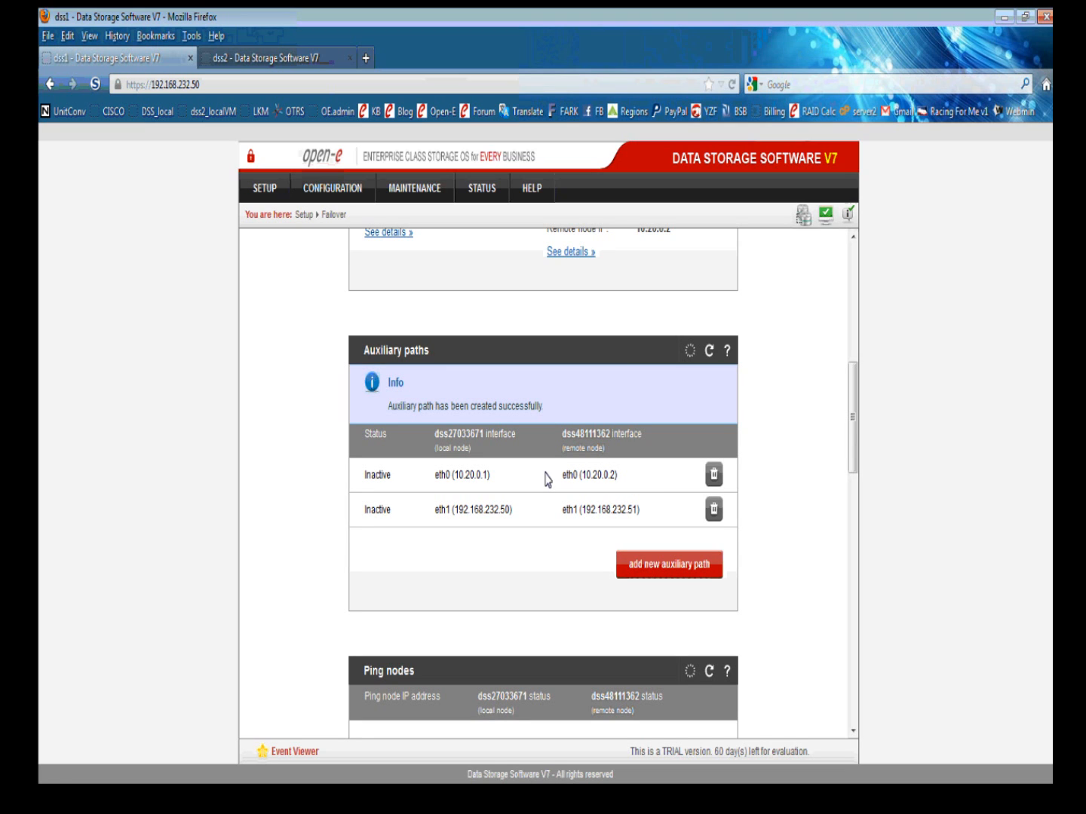
On dss2's Failover page, confirm both eth0 and eth1 auxiliary paths are listed, then return to dss1.
left_click(274, 58)
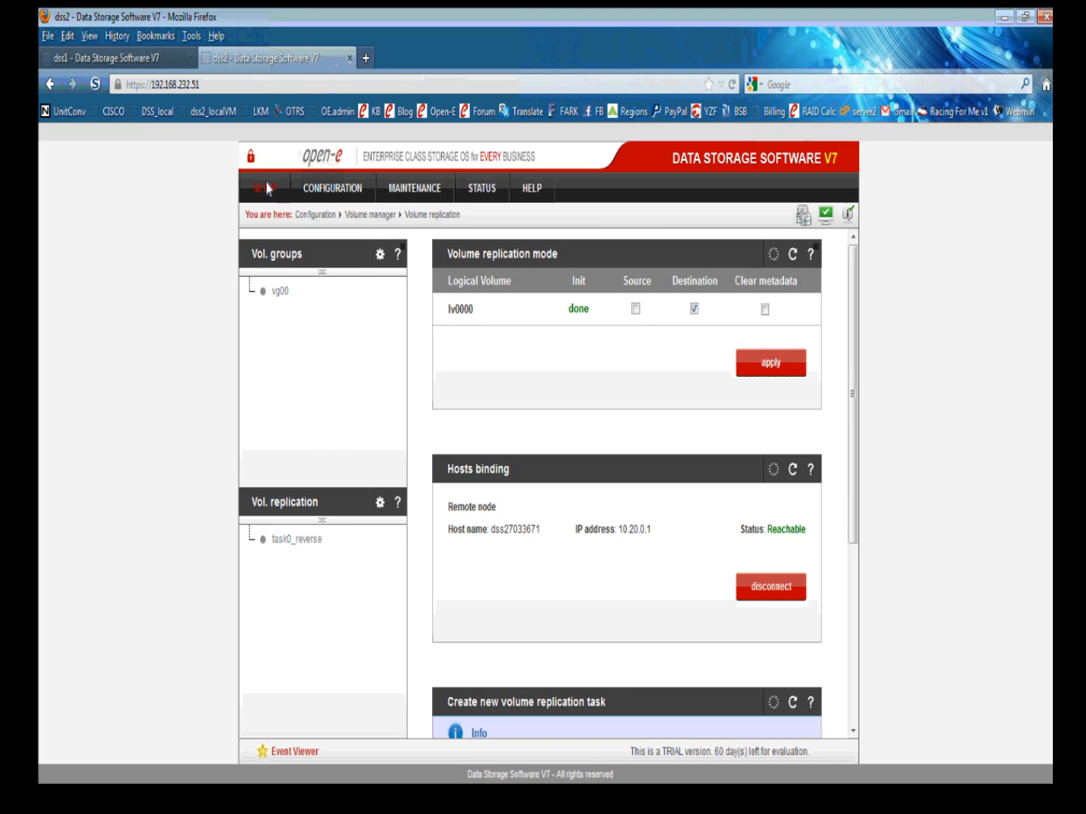
mouse_move(265, 193)
left_click(280, 276)
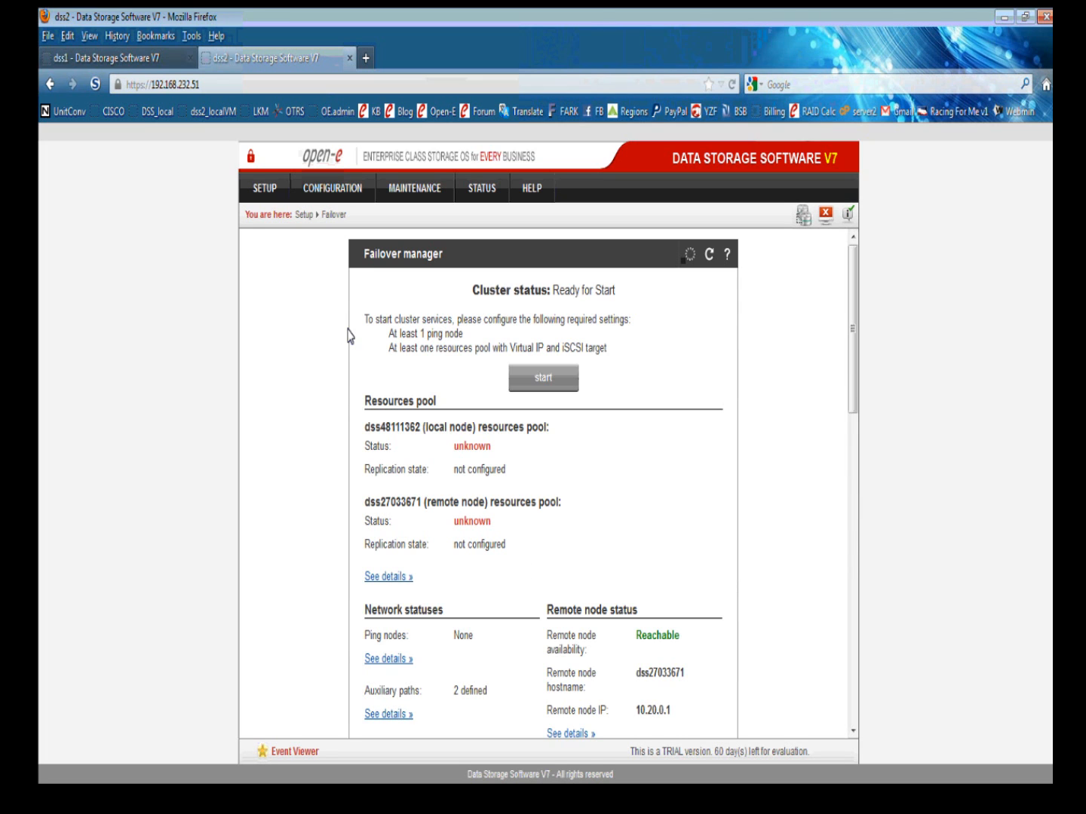
scroll(385, 362, "down", 2)
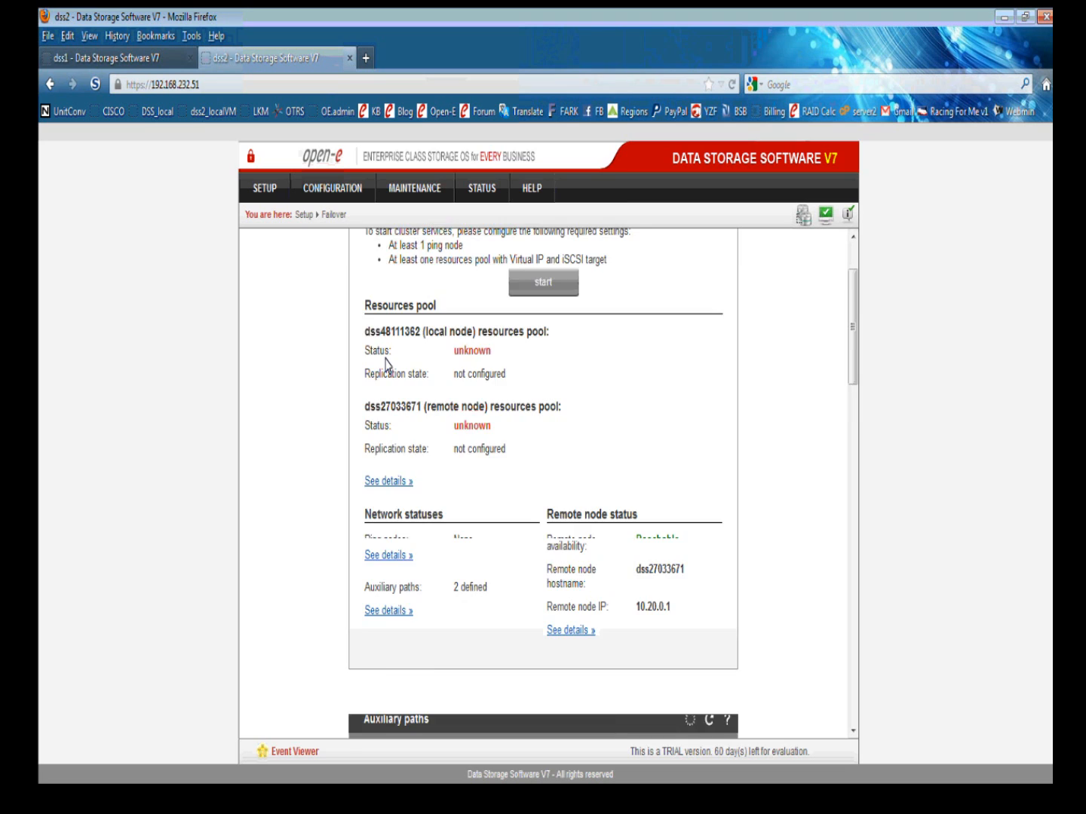
scroll(386, 364, "down", 5)
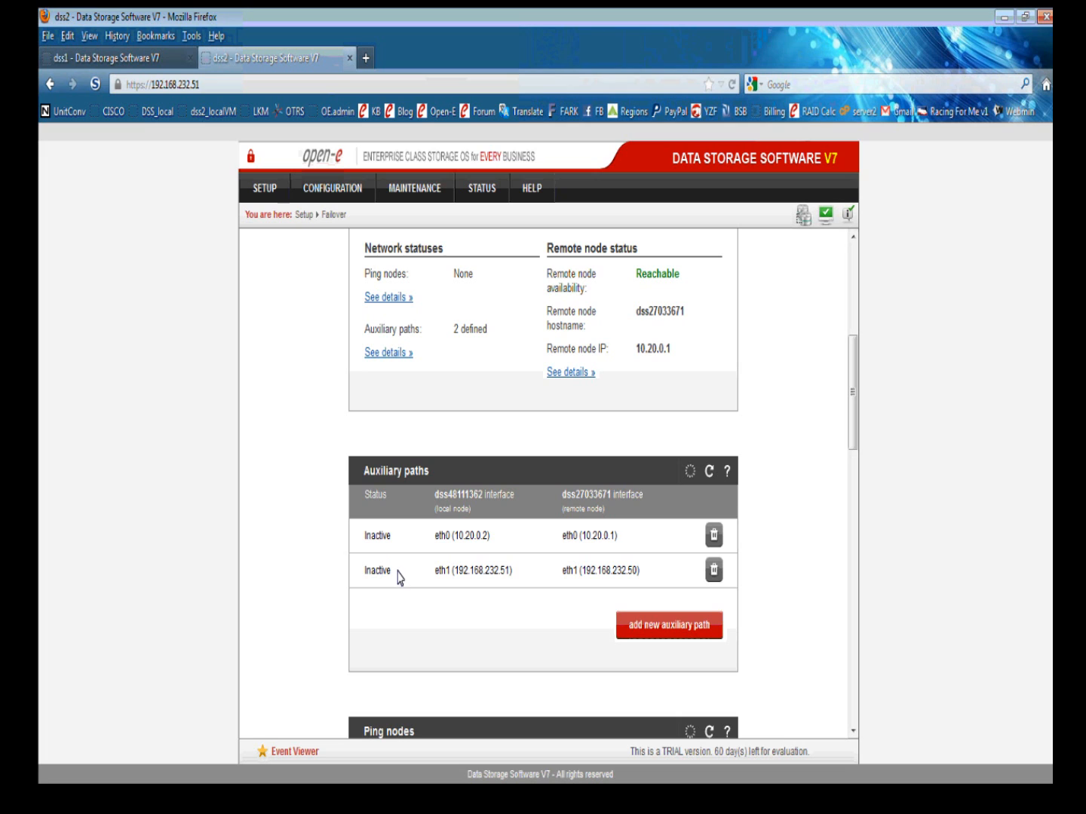
left_click(126, 58)
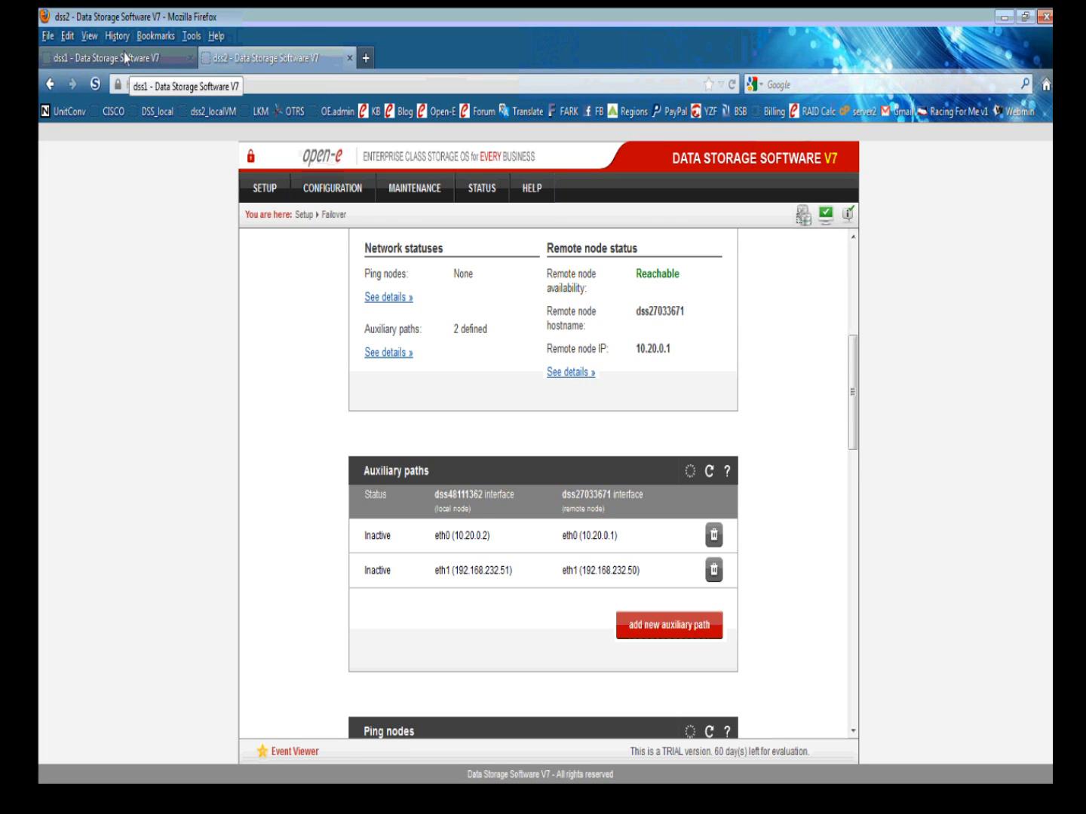
Add 192.168.232.220 as the first ping node.
scroll(451, 569, "down", 5)
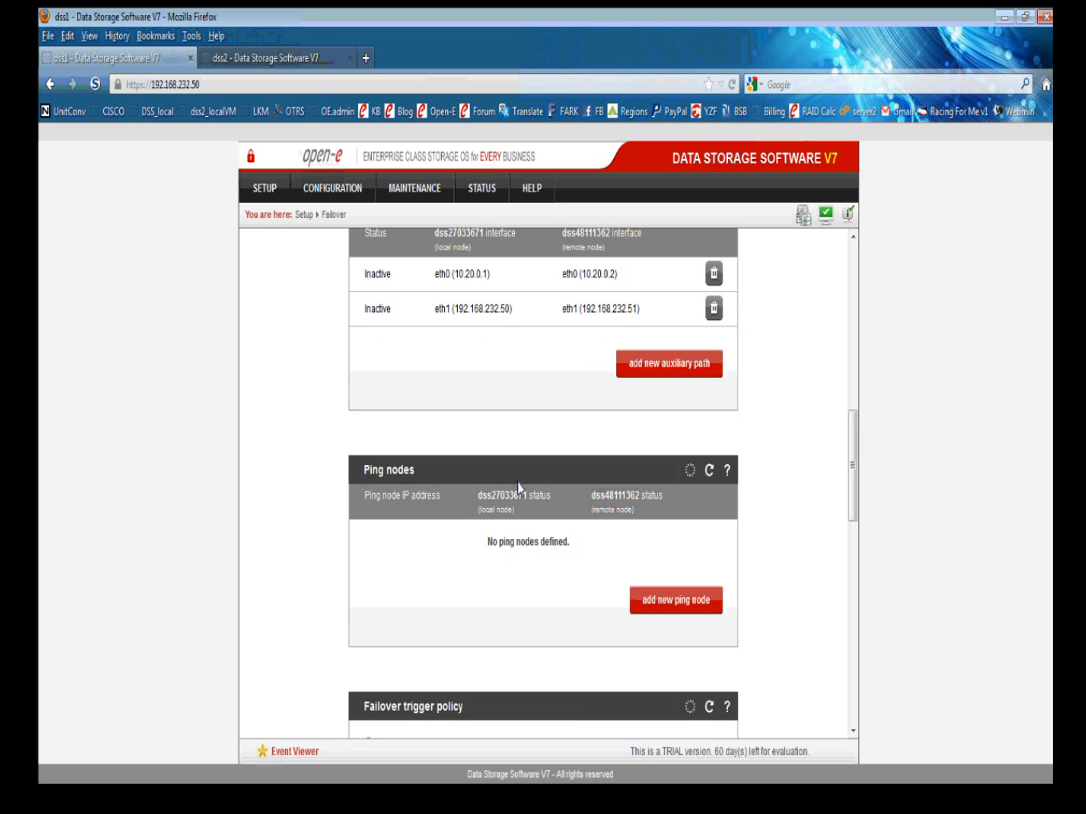
left_click(671, 605)
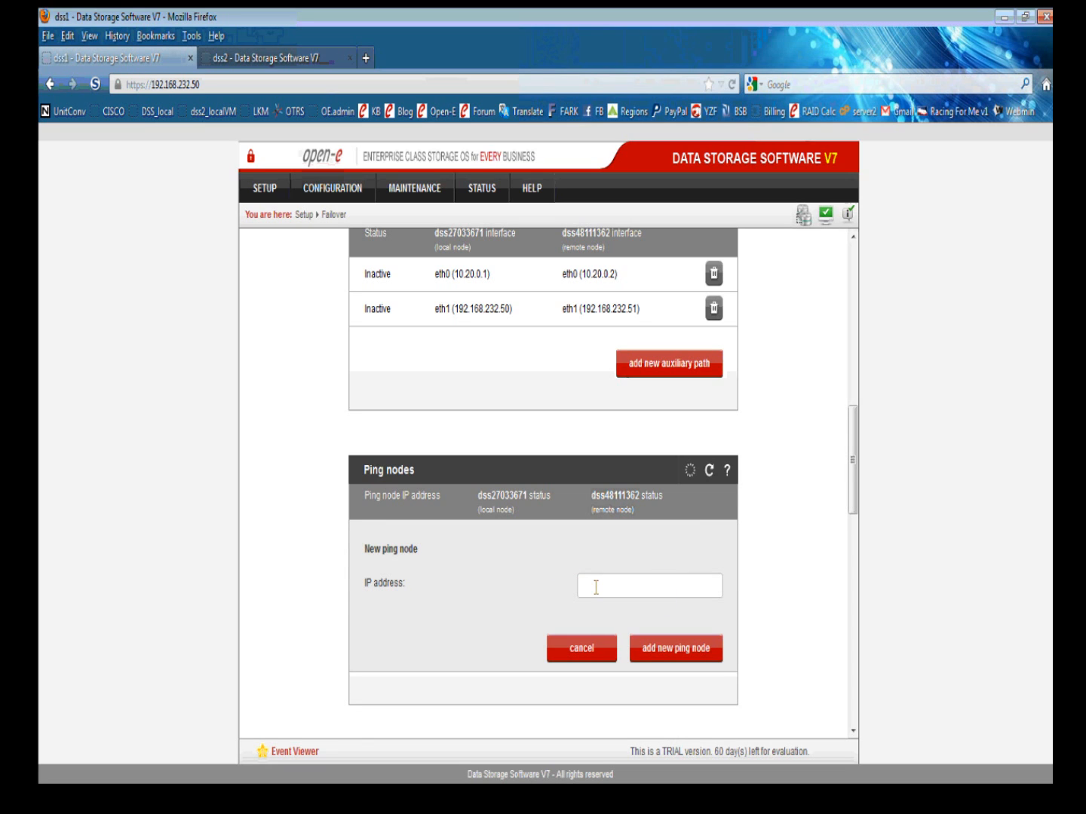
left_click(596, 588)
type("192.168")
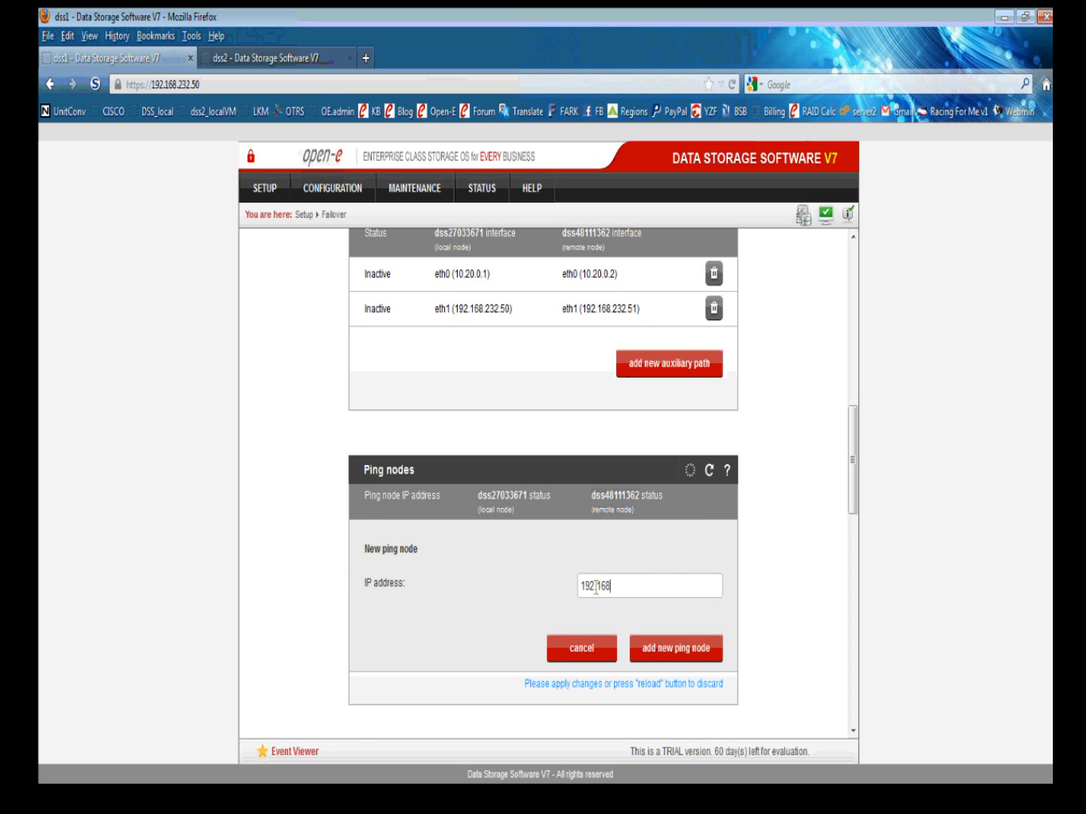
type(".232.220")
left_click(681, 651)
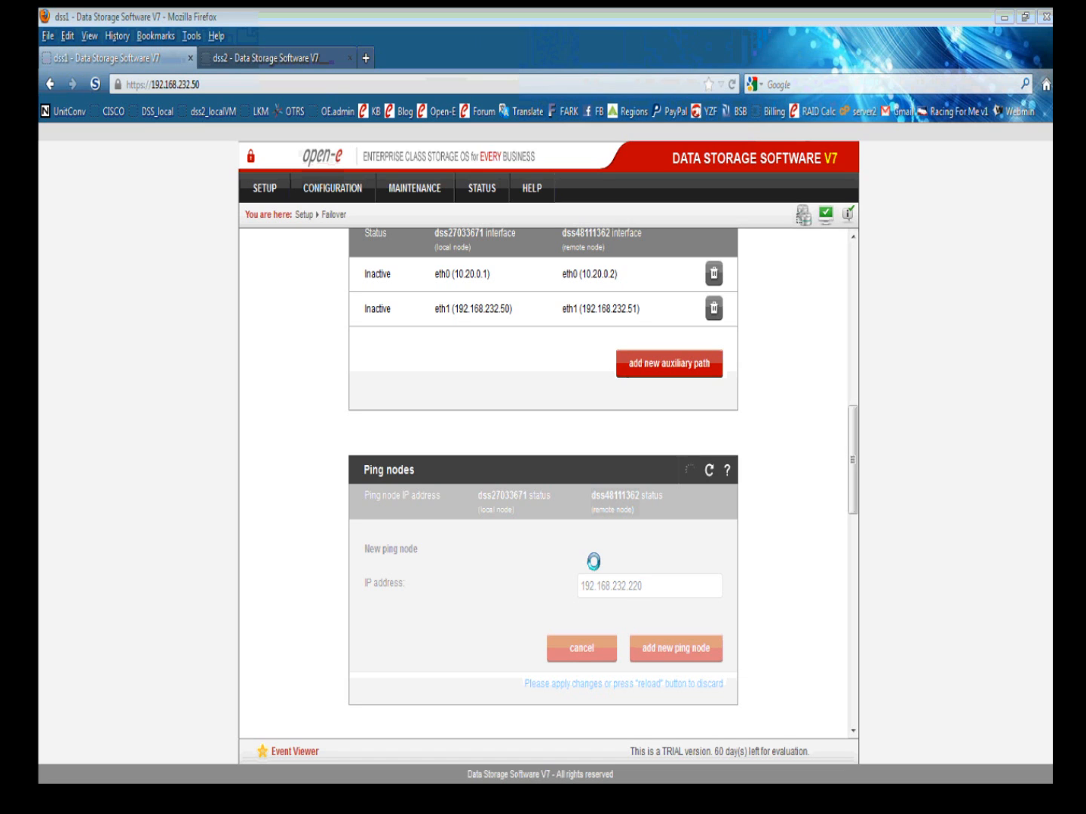
Add 192.168.232.1 as a second ping node and check both are reachable.
scroll(594, 561, "down", 1)
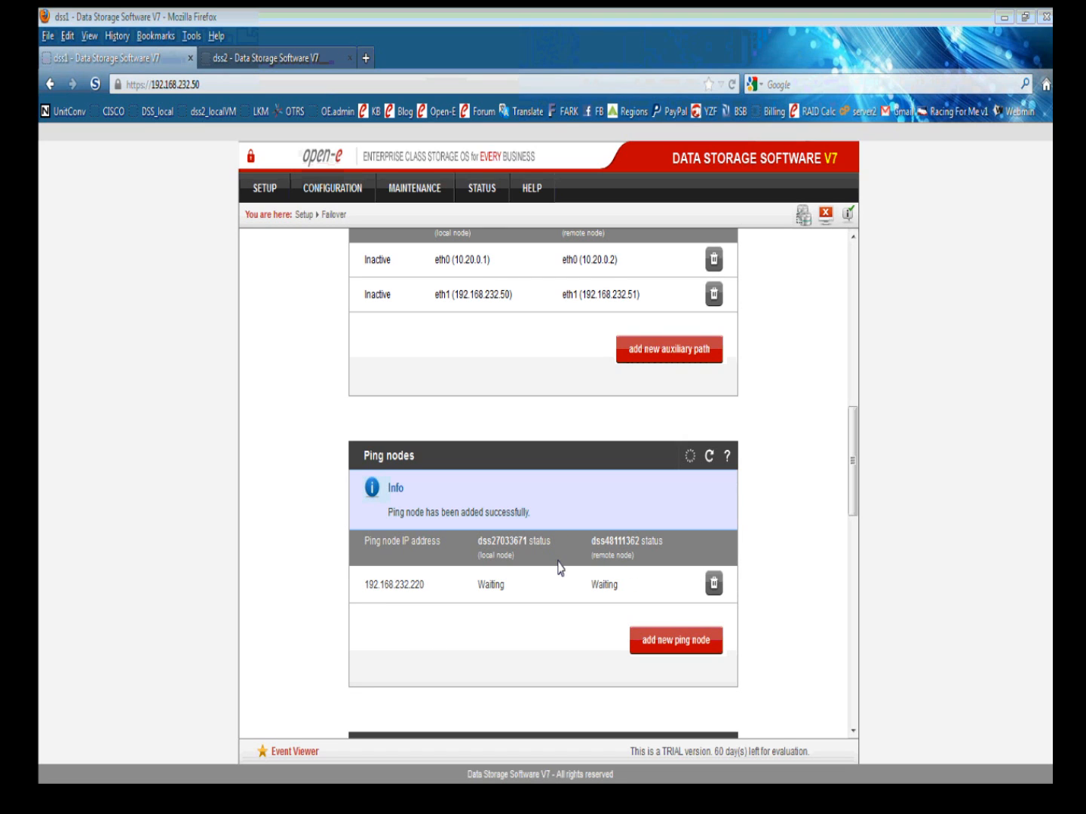
left_click(674, 641)
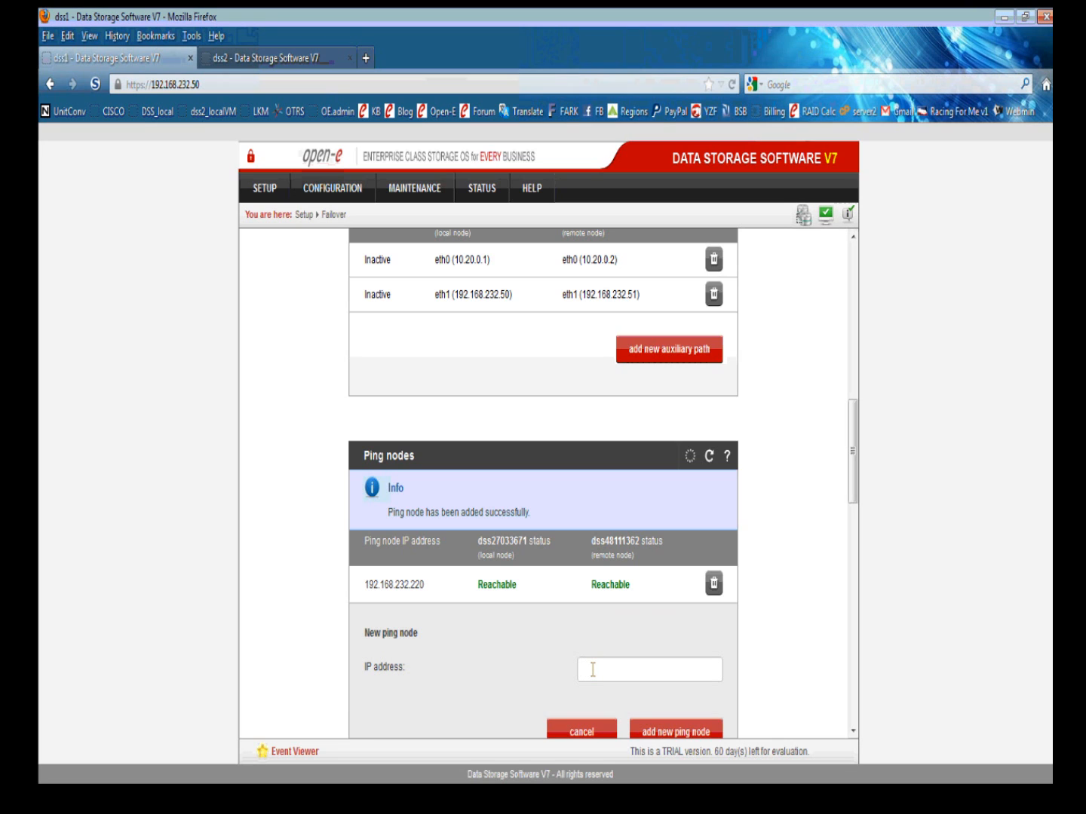
left_click(593, 669)
type("192.168.232.1")
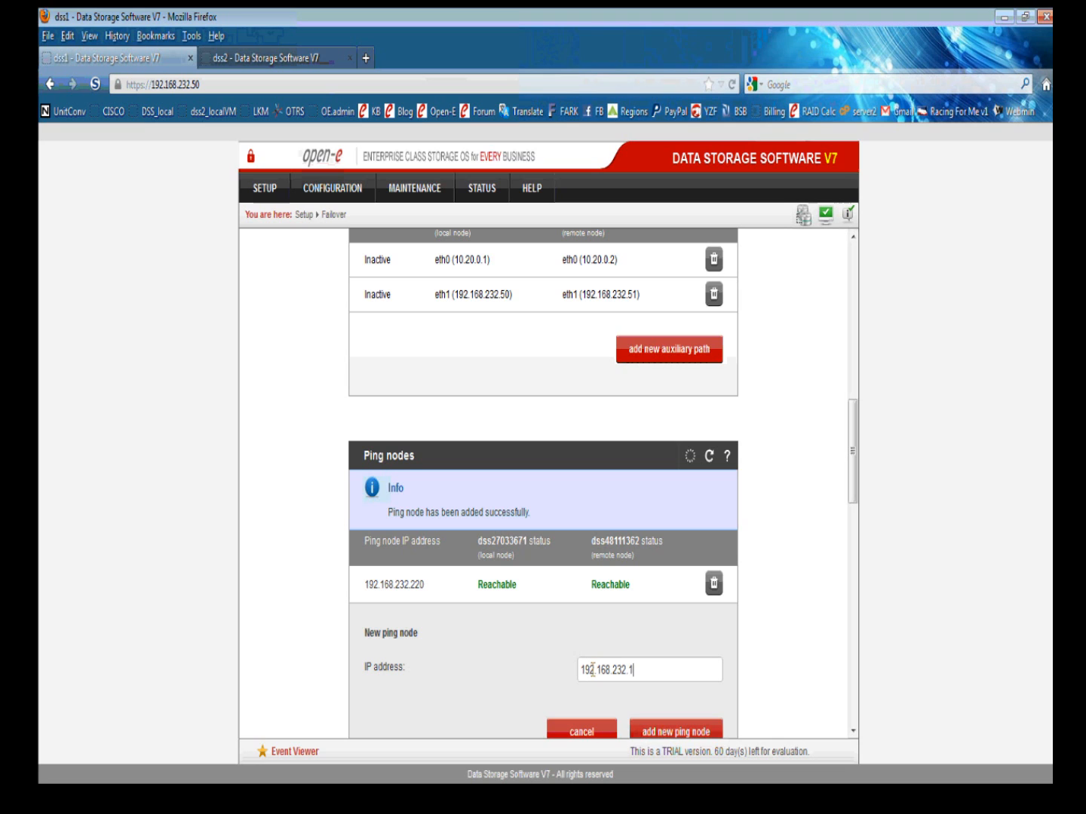
left_click(657, 728)
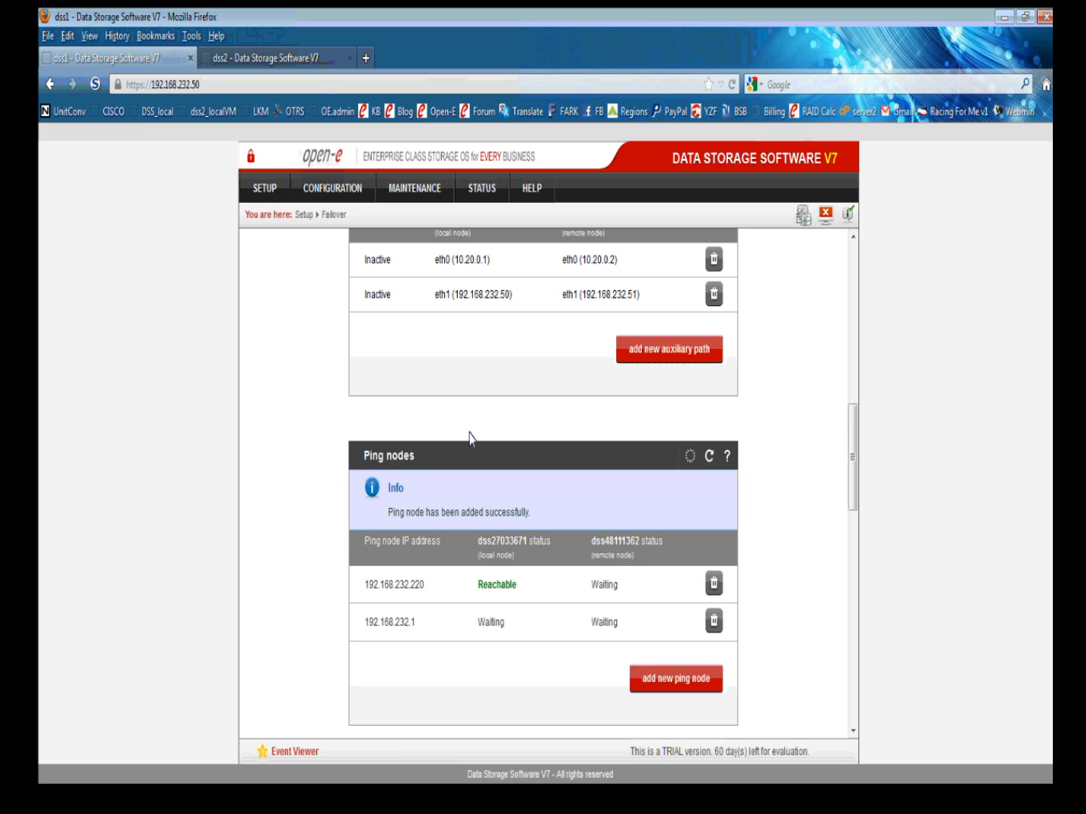
scroll(334, 423, "down", 1)
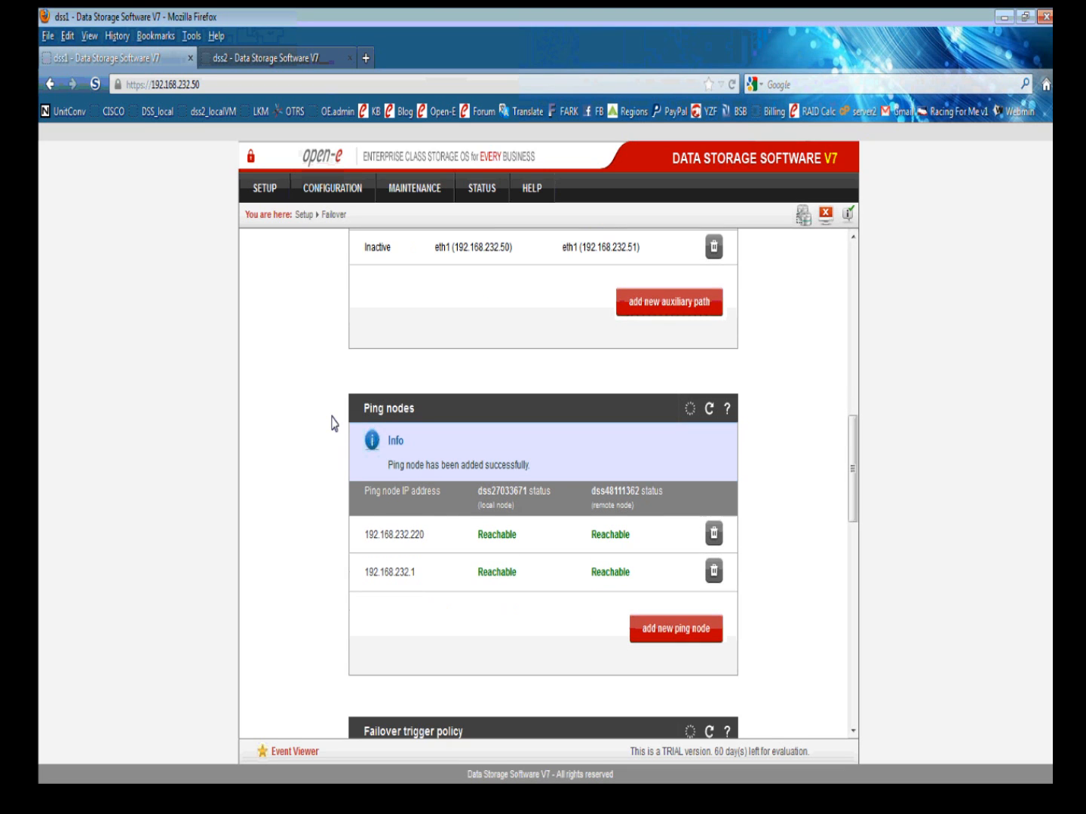
scroll(334, 423, "down", 5)
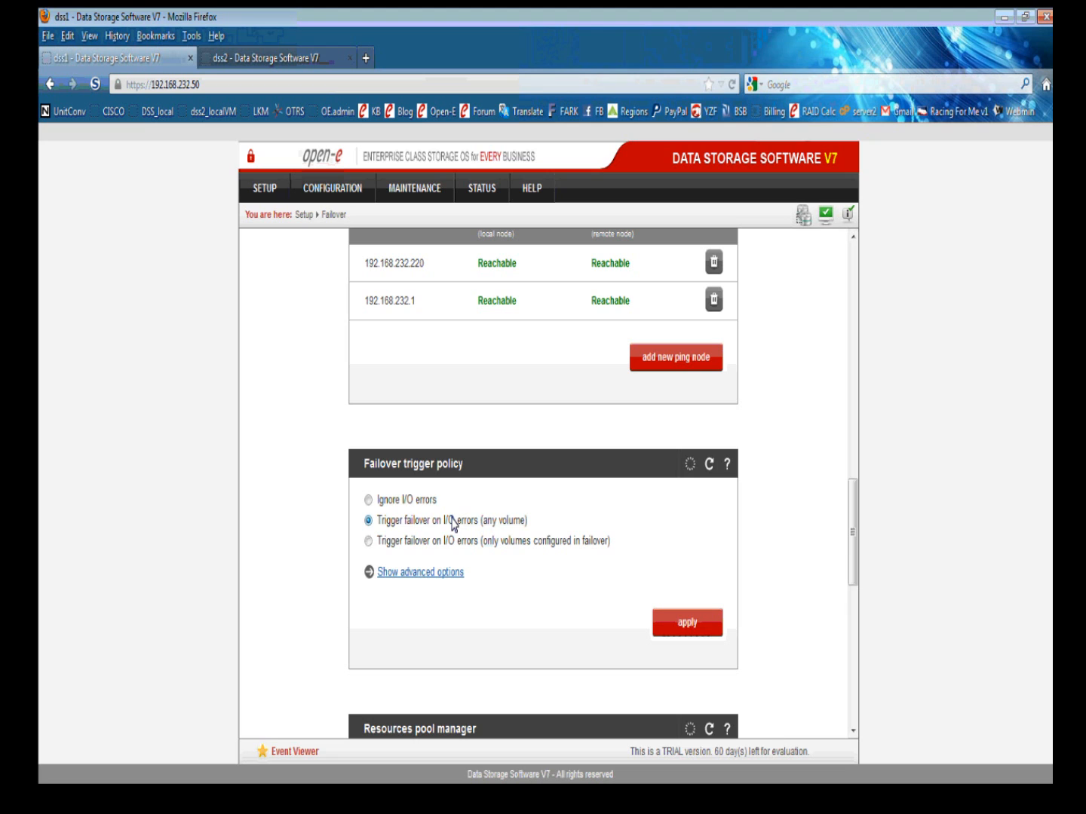
Show the local node's iSCSI resources in the Resources pool manager, which is currently empty.
scroll(328, 492, "down", 2)
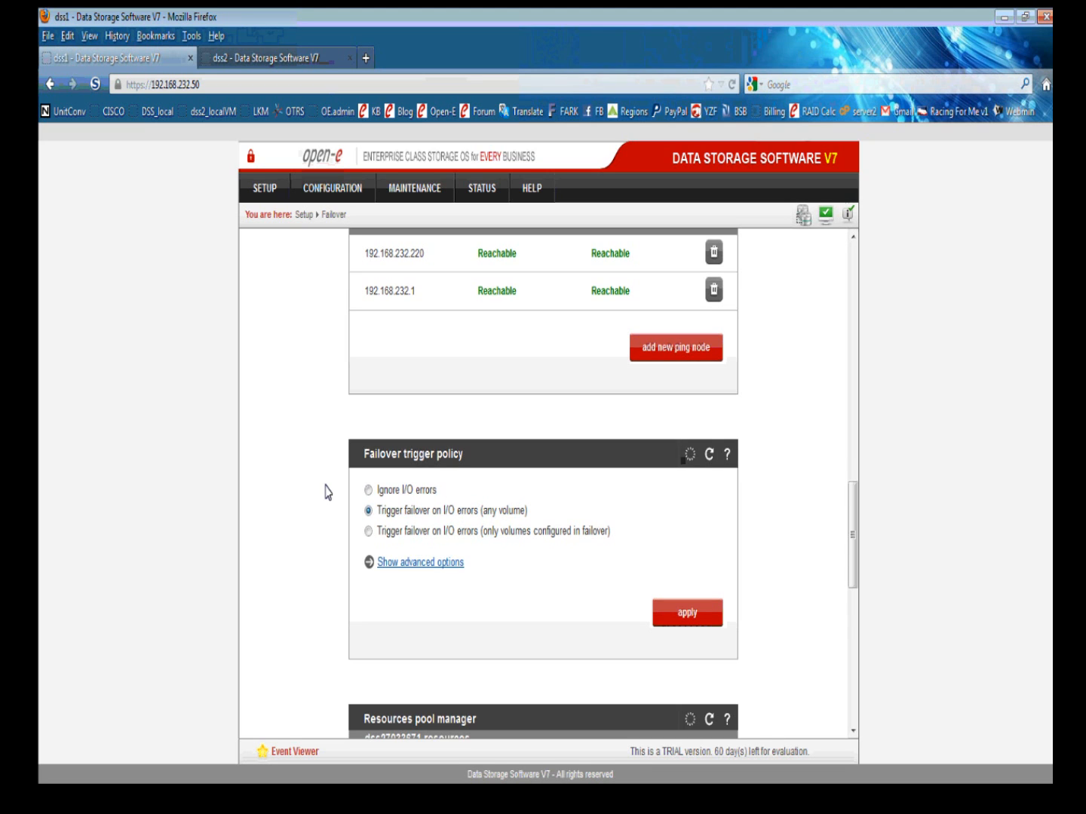
scroll(328, 491, "down", 4)
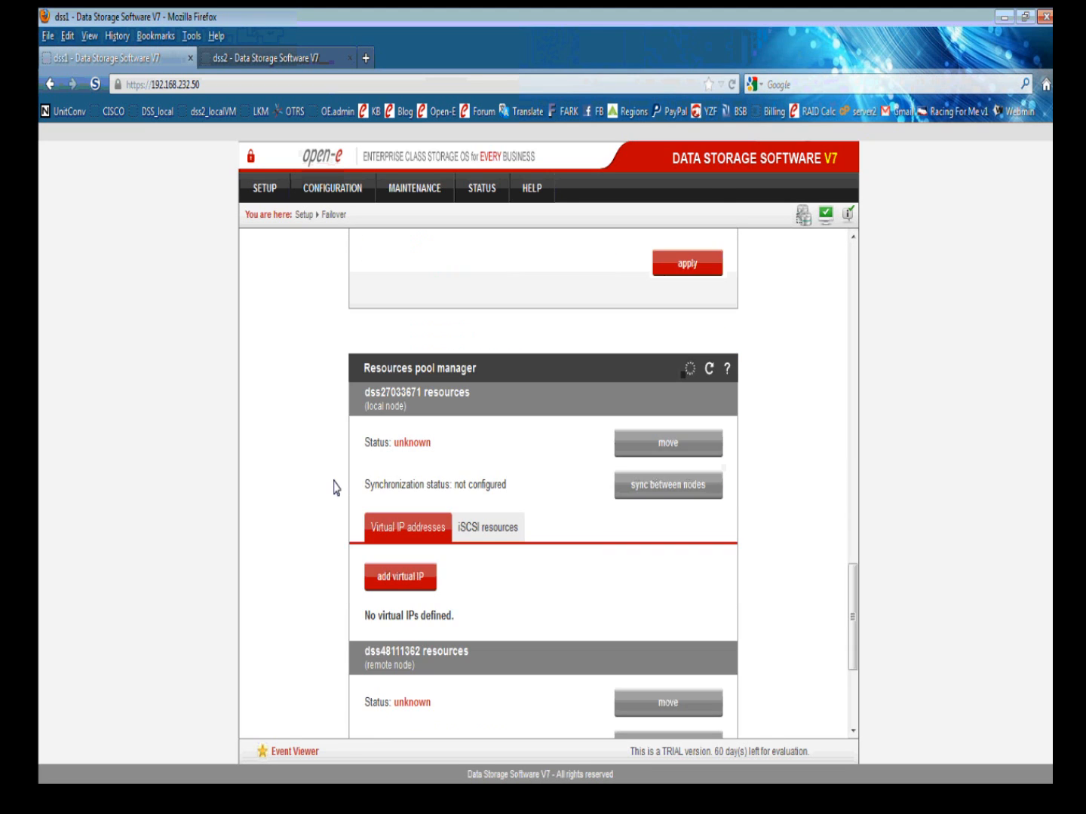
scroll(318, 438, "down", 1)
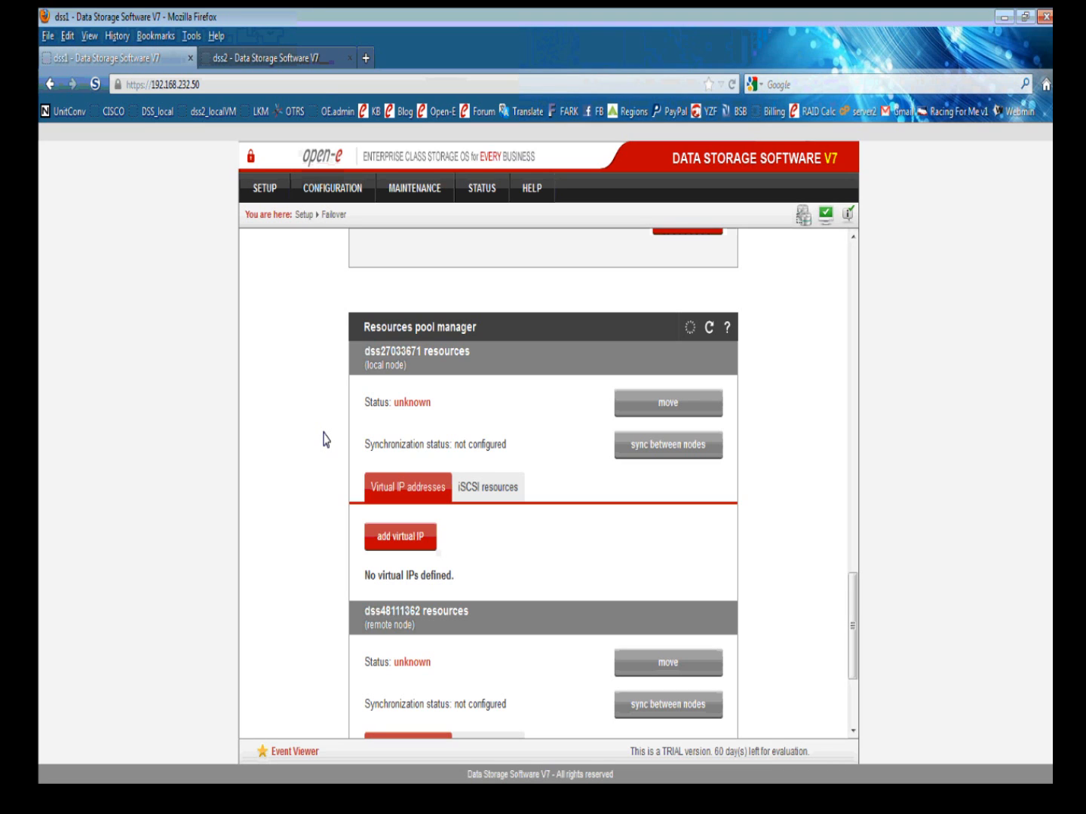
left_click(473, 486)
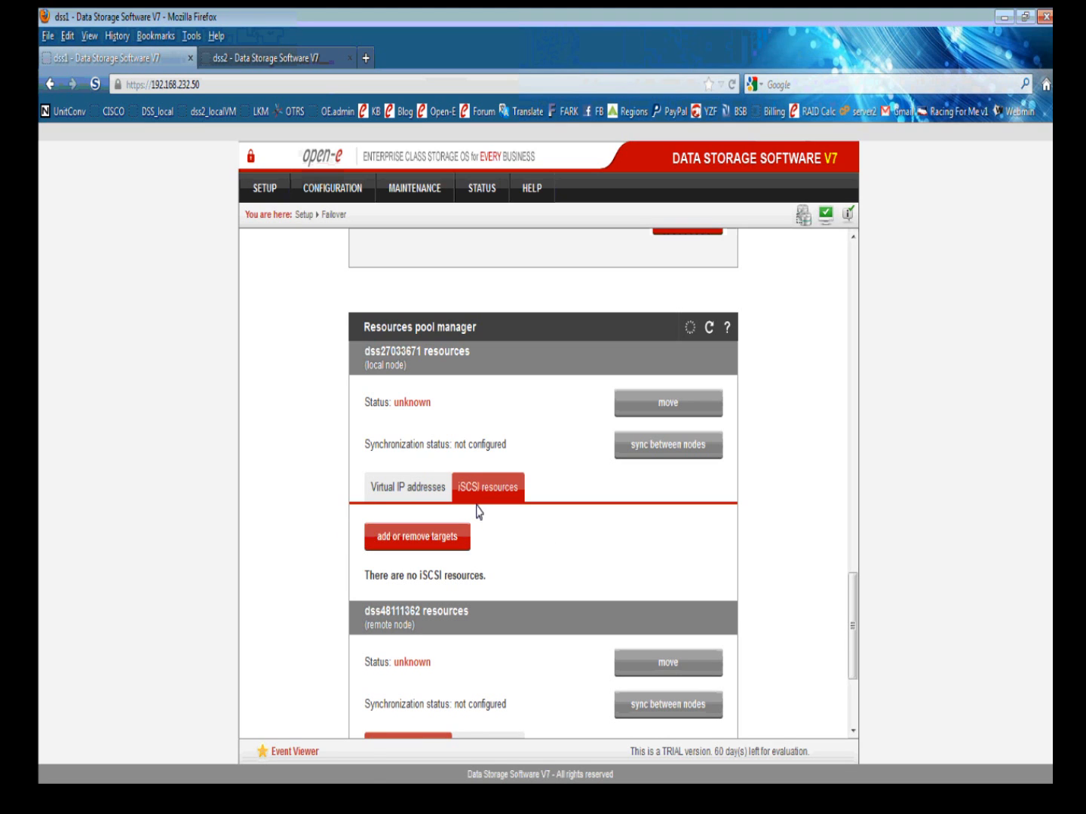
Move target iqn.2012-10:dss1:target0 into the cluster's local iSCSI resources so task0 is listed.
left_click(426, 536)
left_click(433, 549)
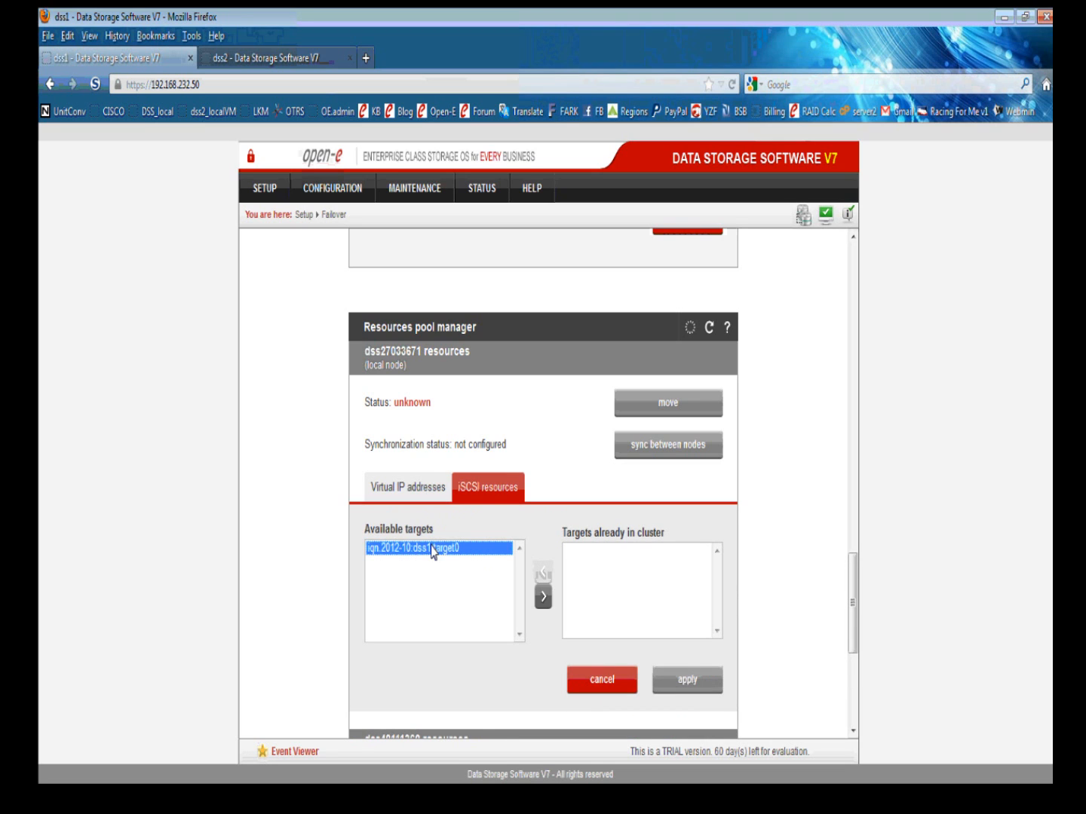
left_click(542, 597)
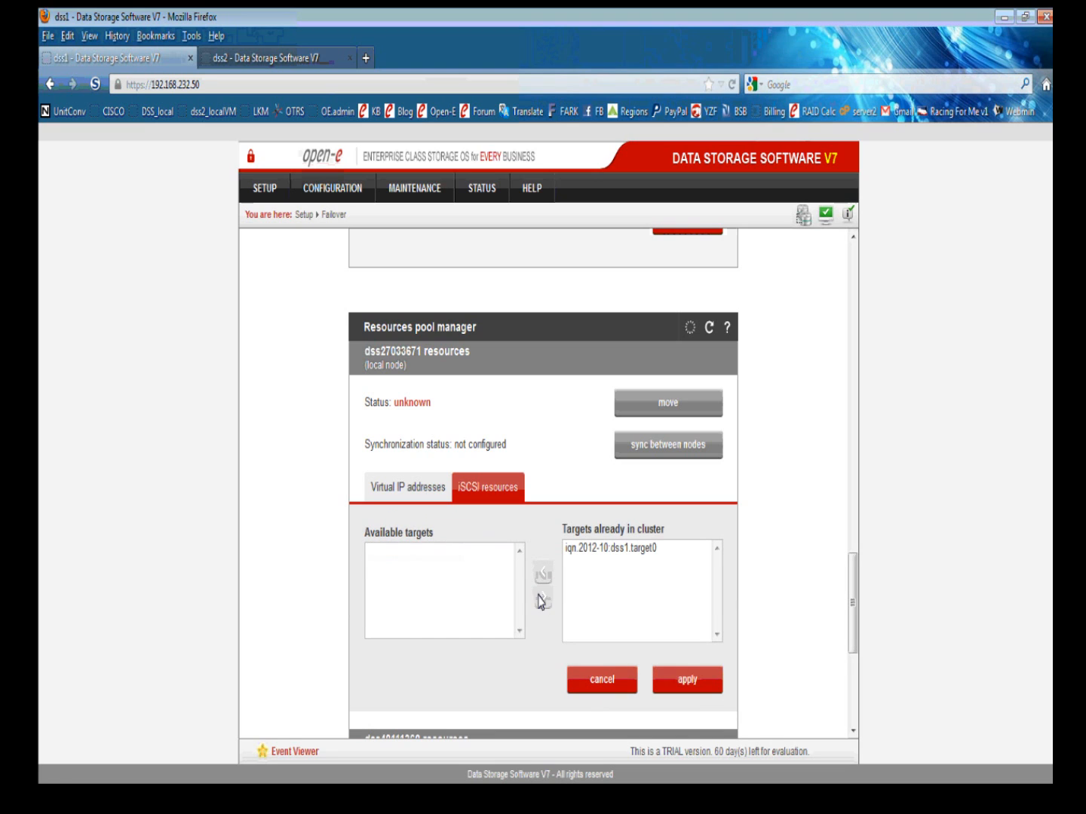
left_click(683, 689)
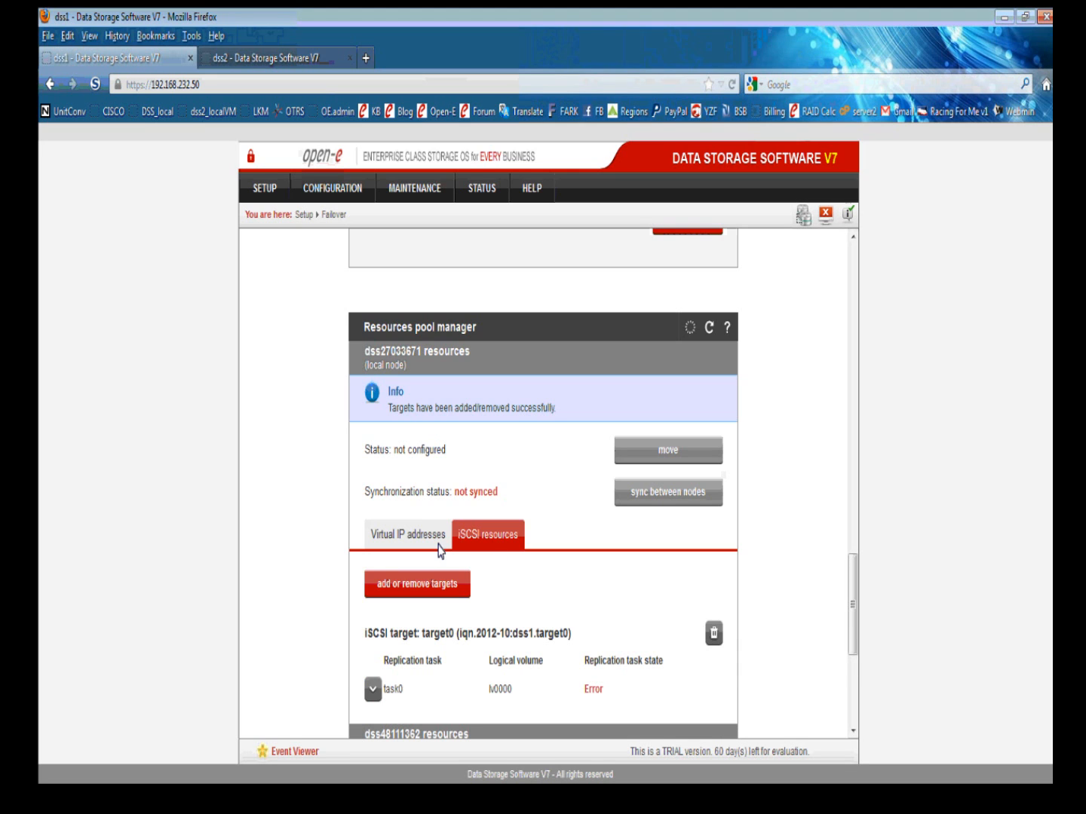
scroll(315, 524, "down", 1)
scroll(315, 525, "down", 2)
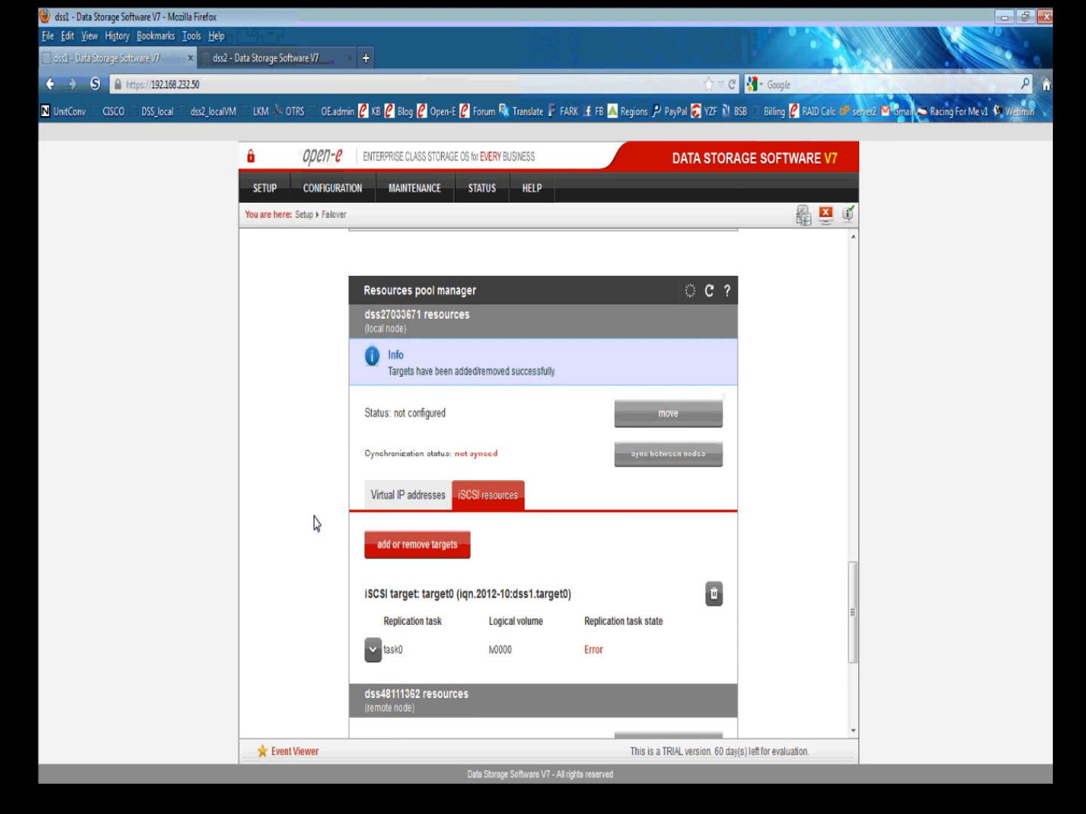
Add a virtual IP with netmask 255.255.255.0 to the local node's failover resources.
left_click(408, 497)
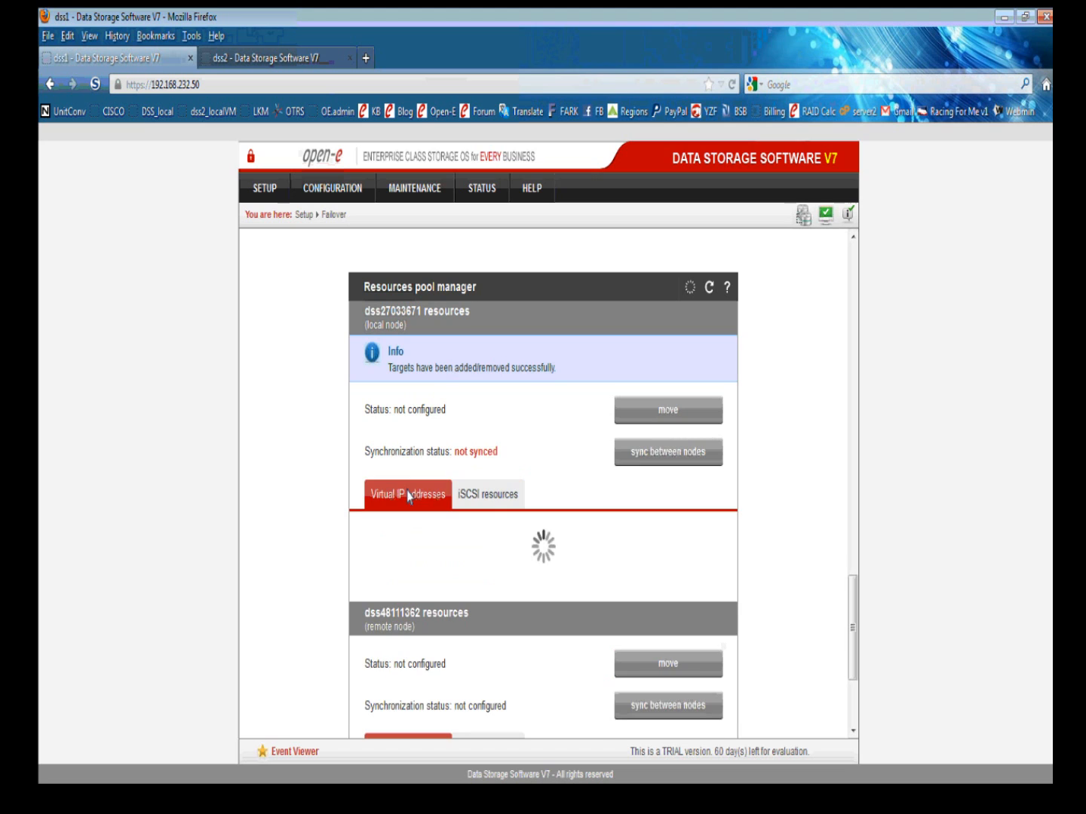
left_click(418, 545)
left_click(596, 529)
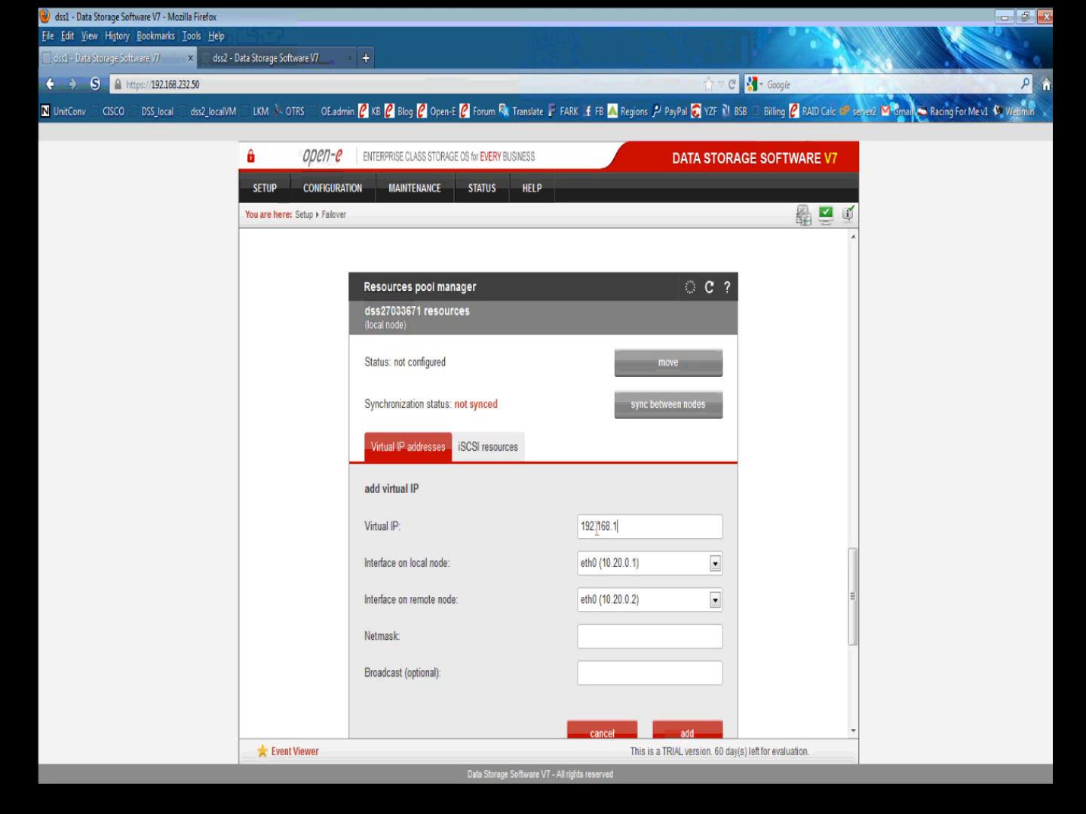
type("00")
left_click(587, 639)
type("255.255.255.0")
left_click(691, 733)
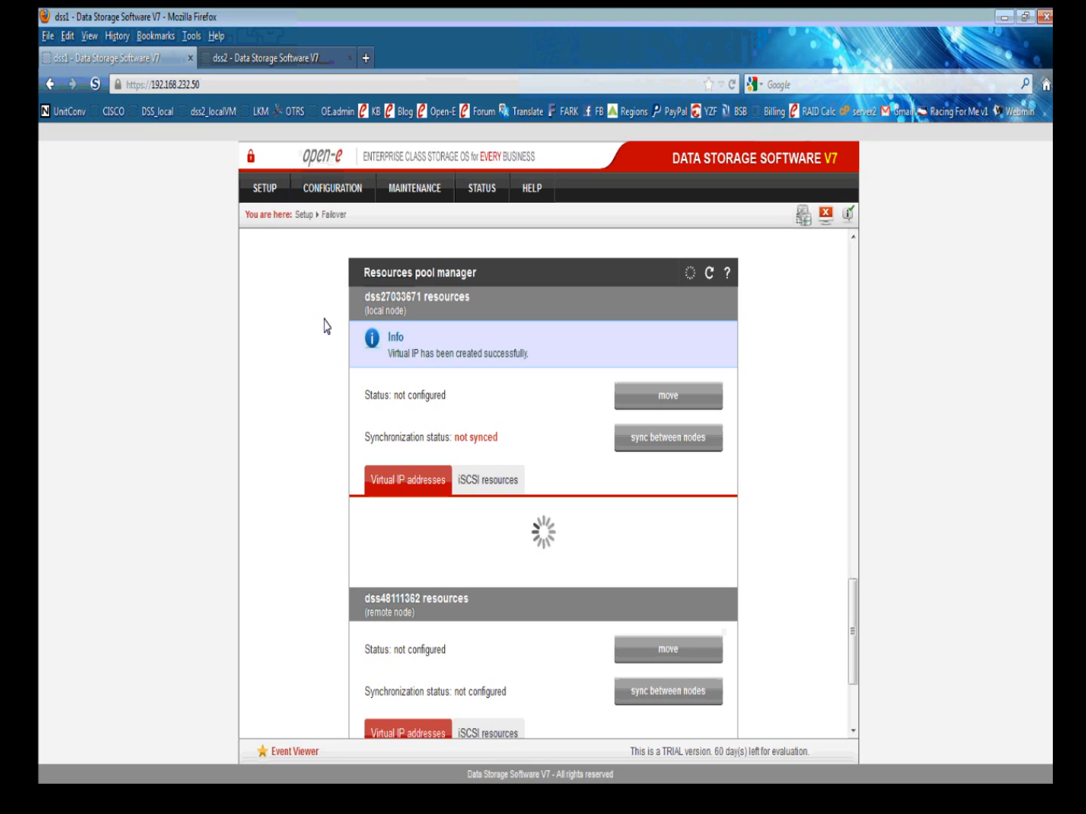
On dss2, review the Resources pool manager and its local iSCSI resources.
left_click(269, 59)
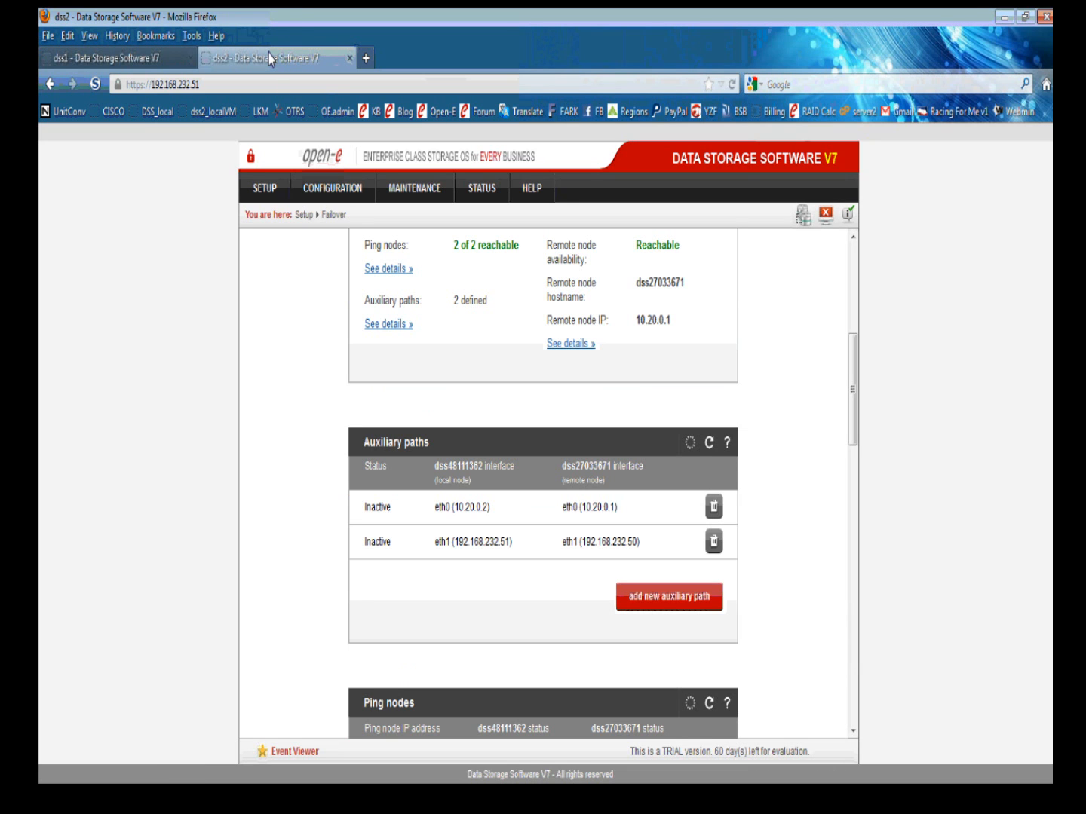
scroll(450, 397, "down", 3)
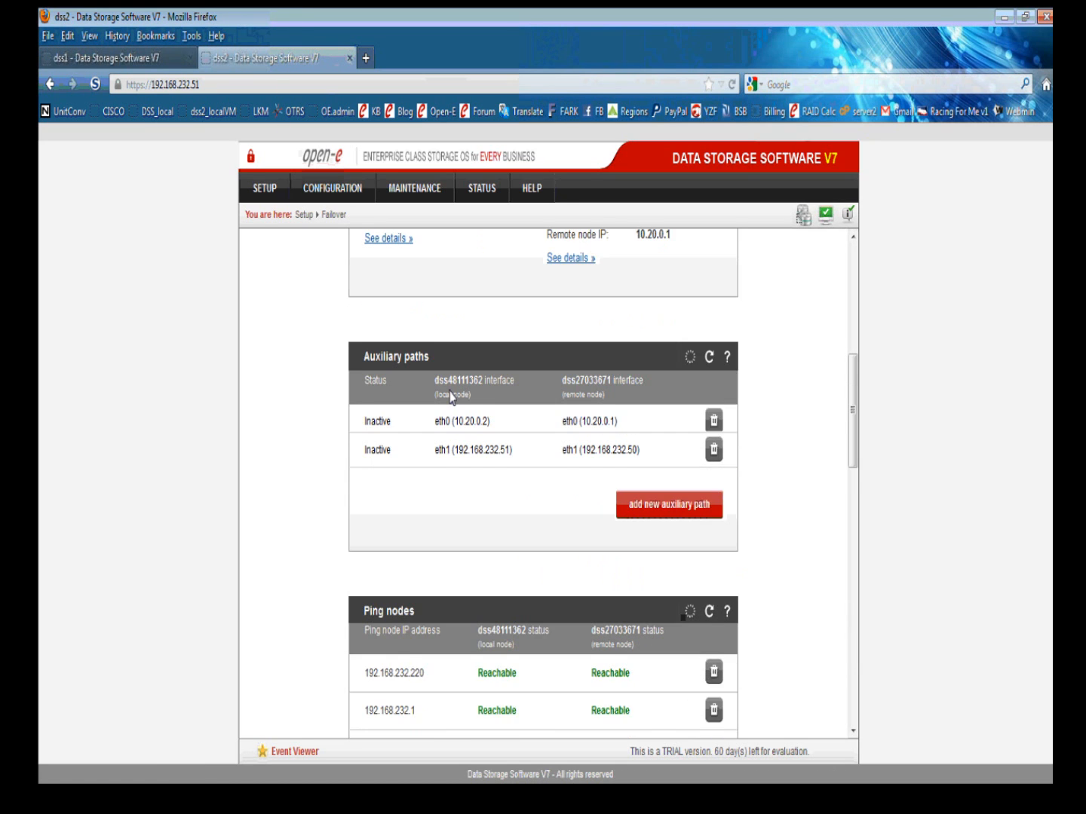
scroll(451, 397, "down", 2)
scroll(444, 420, "down", 7)
scroll(444, 420, "down", 10)
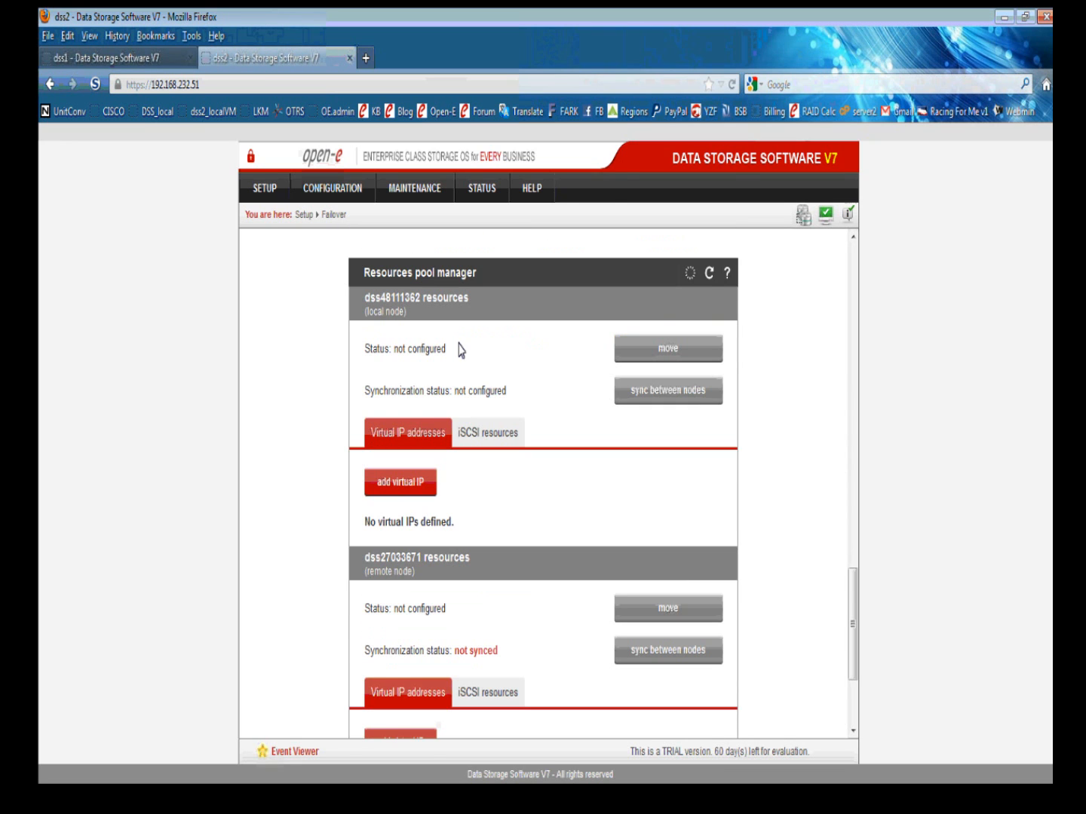
left_click(469, 430)
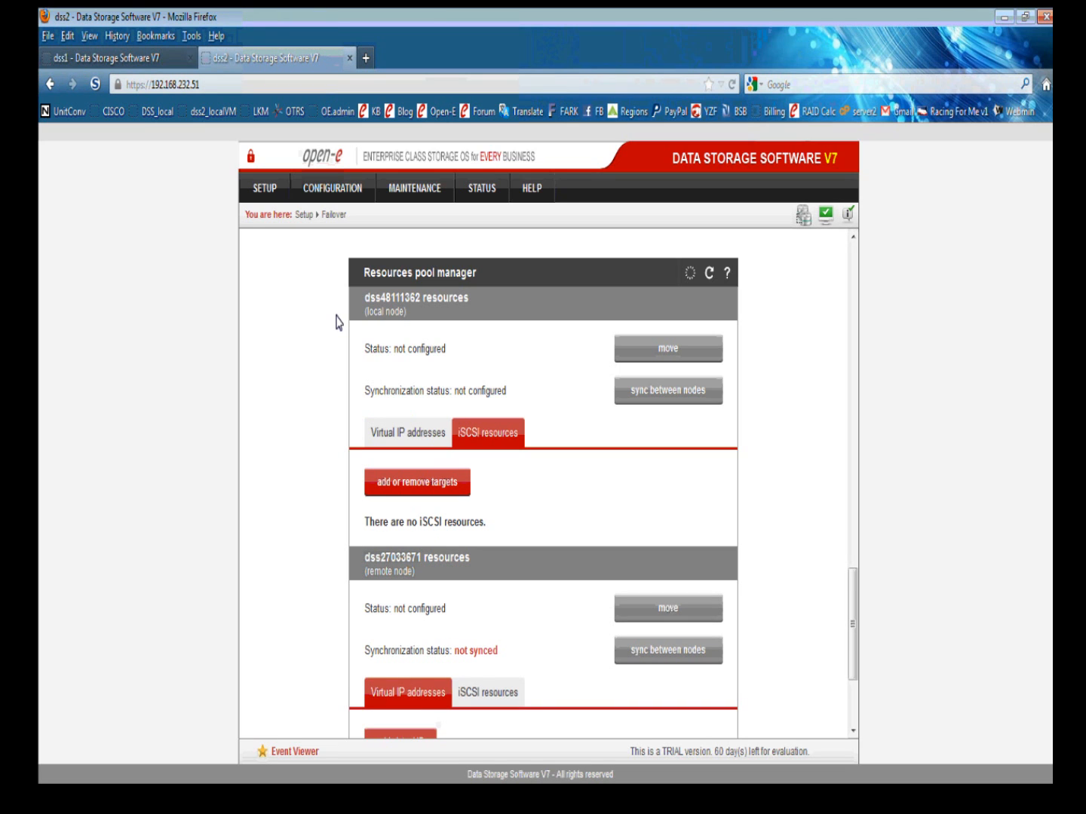
Back on dss1, check the Ready for Start cluster status and open the CONFIGURATION volume manager menu.
left_click(152, 58)
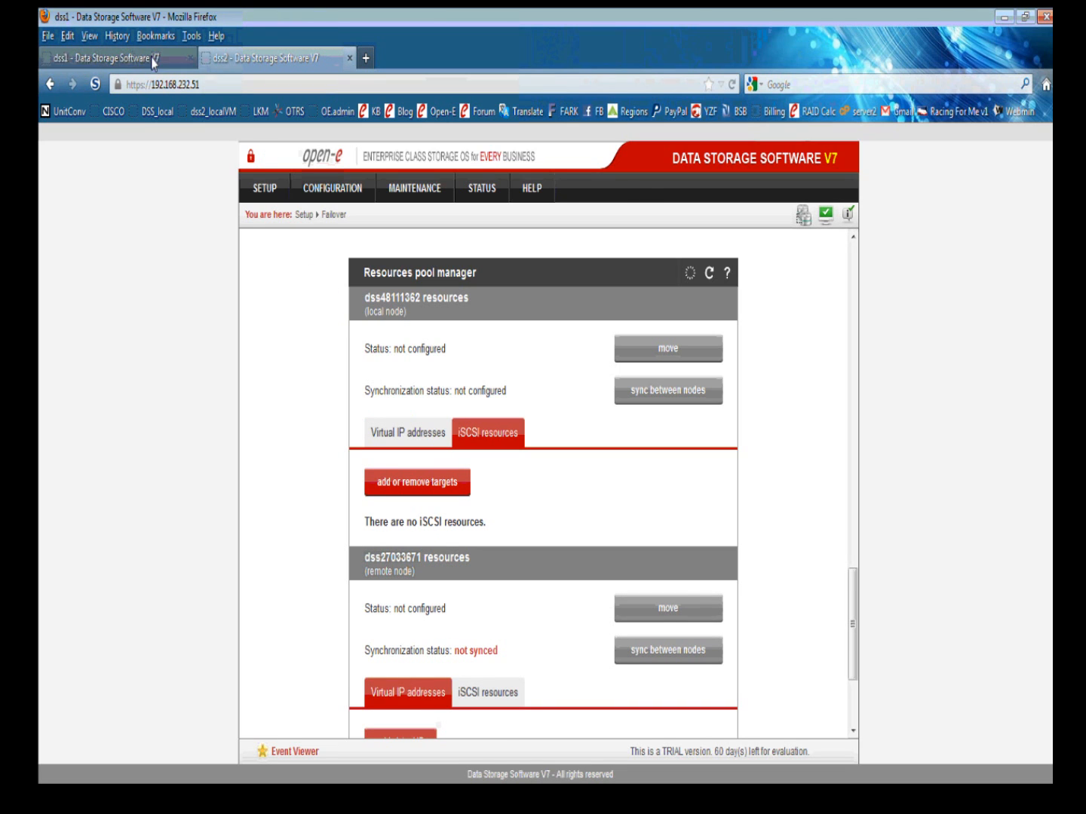
scroll(561, 451, "up", 1)
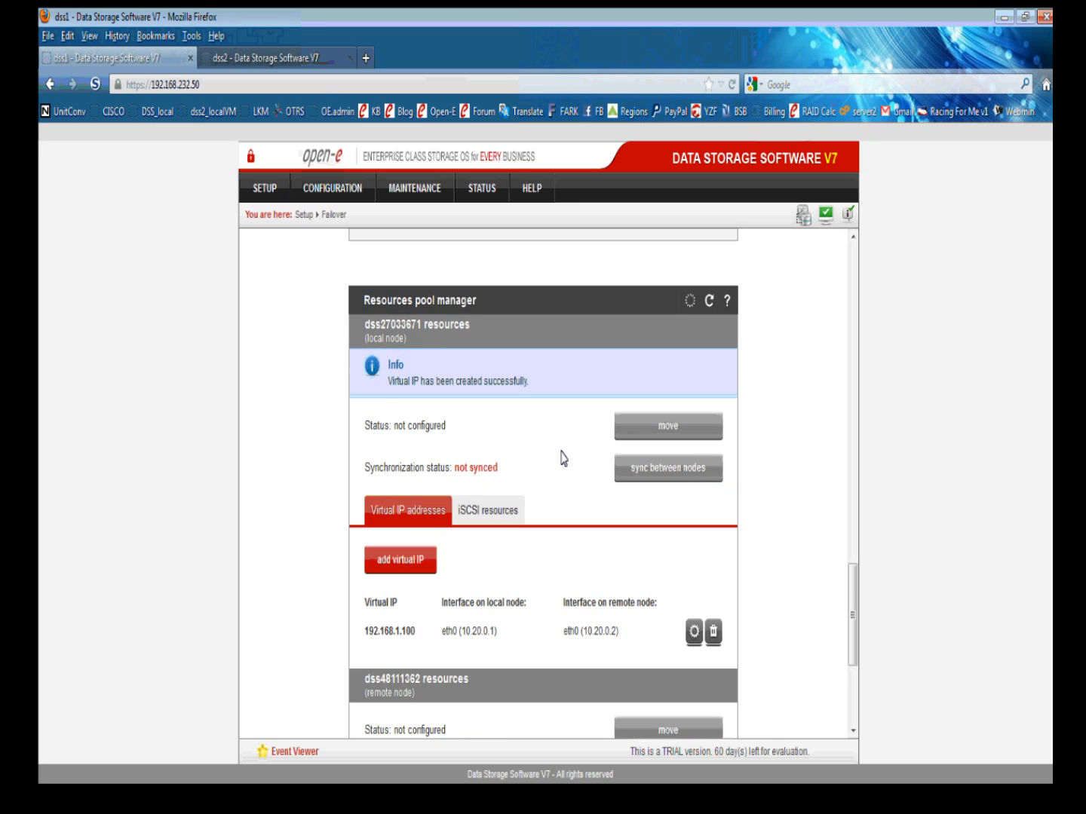
scroll(561, 459, "up", 1)
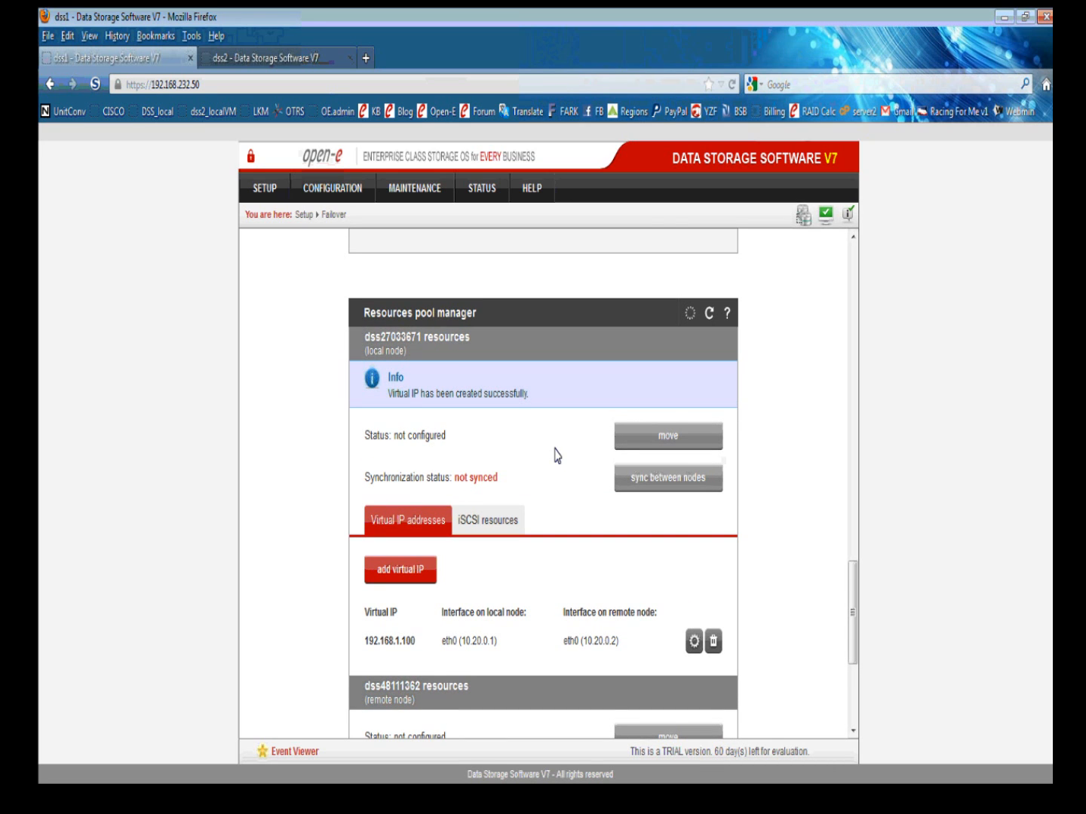
scroll(557, 455, "up", 1)
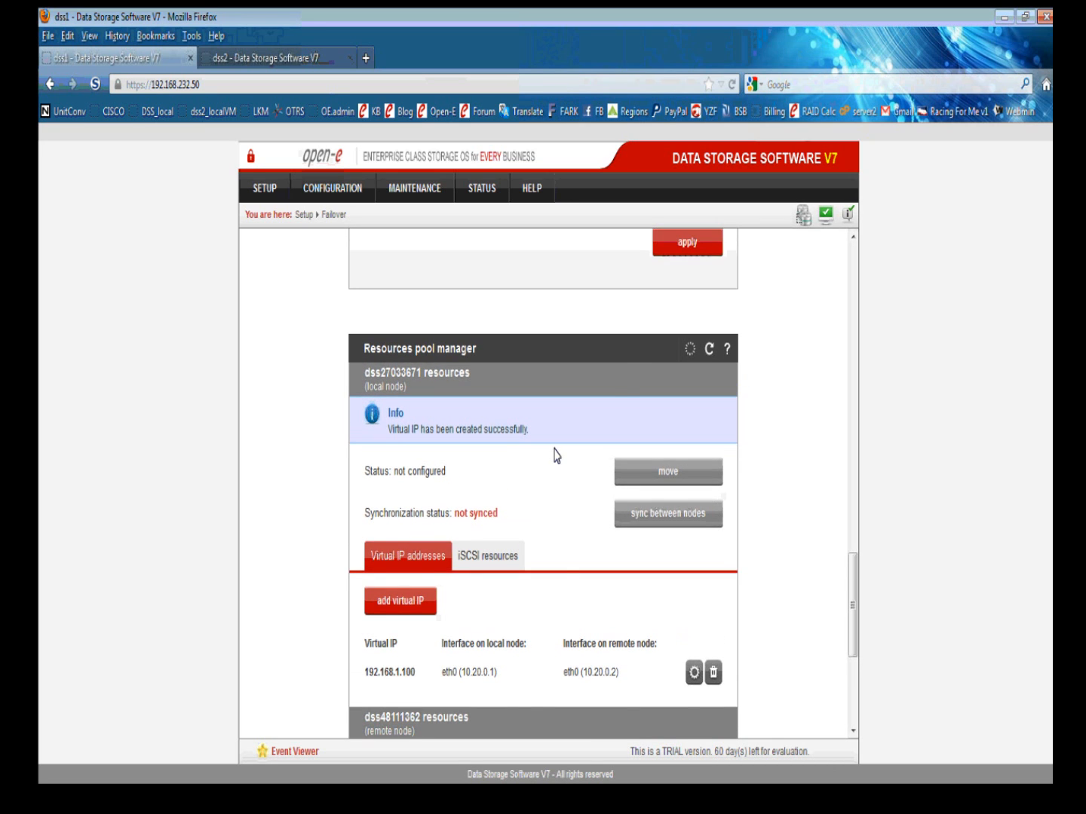
scroll(557, 455, "down", 2)
scroll(554, 457, "down", 2)
scroll(554, 457, "up", 3)
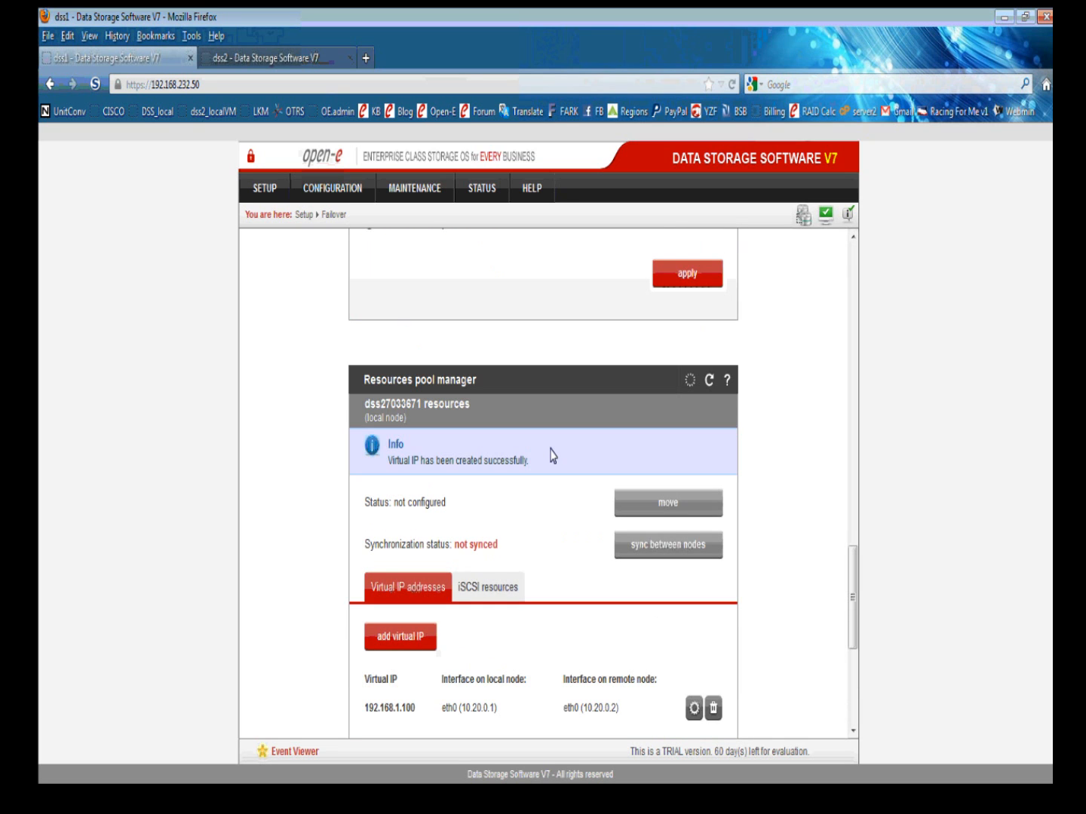
scroll(553, 457, "up", 8)
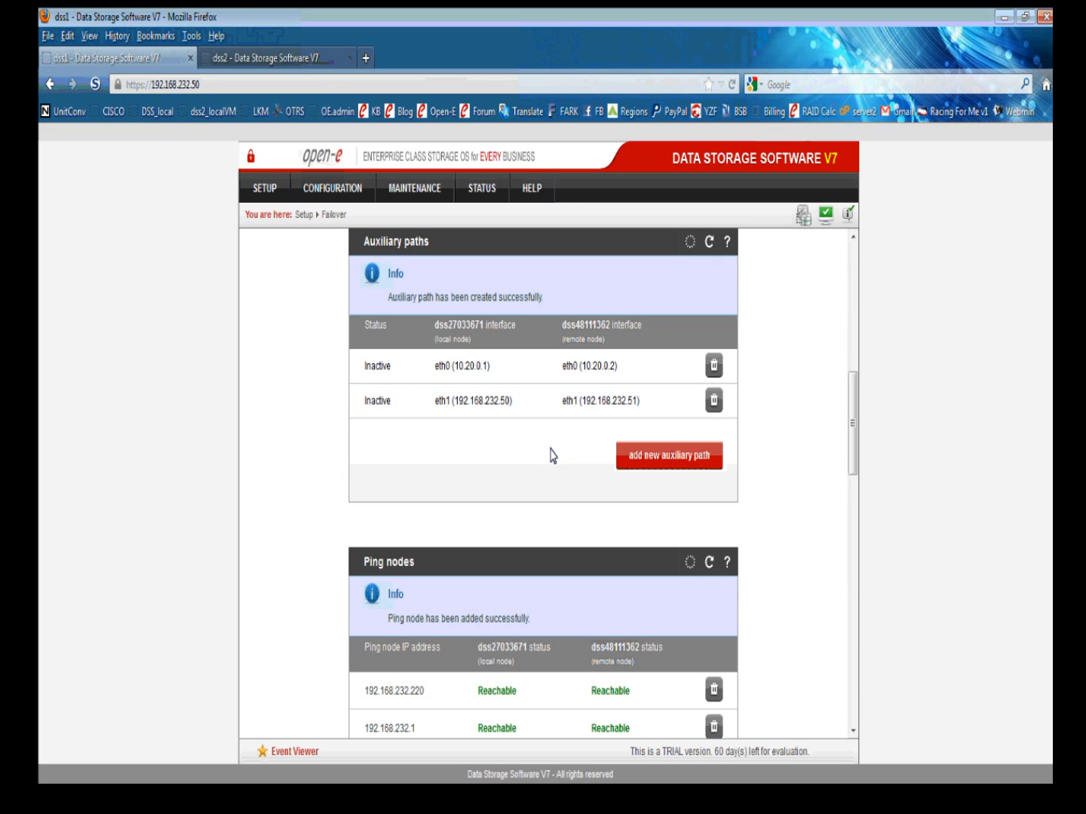
scroll(553, 456, "up", 8)
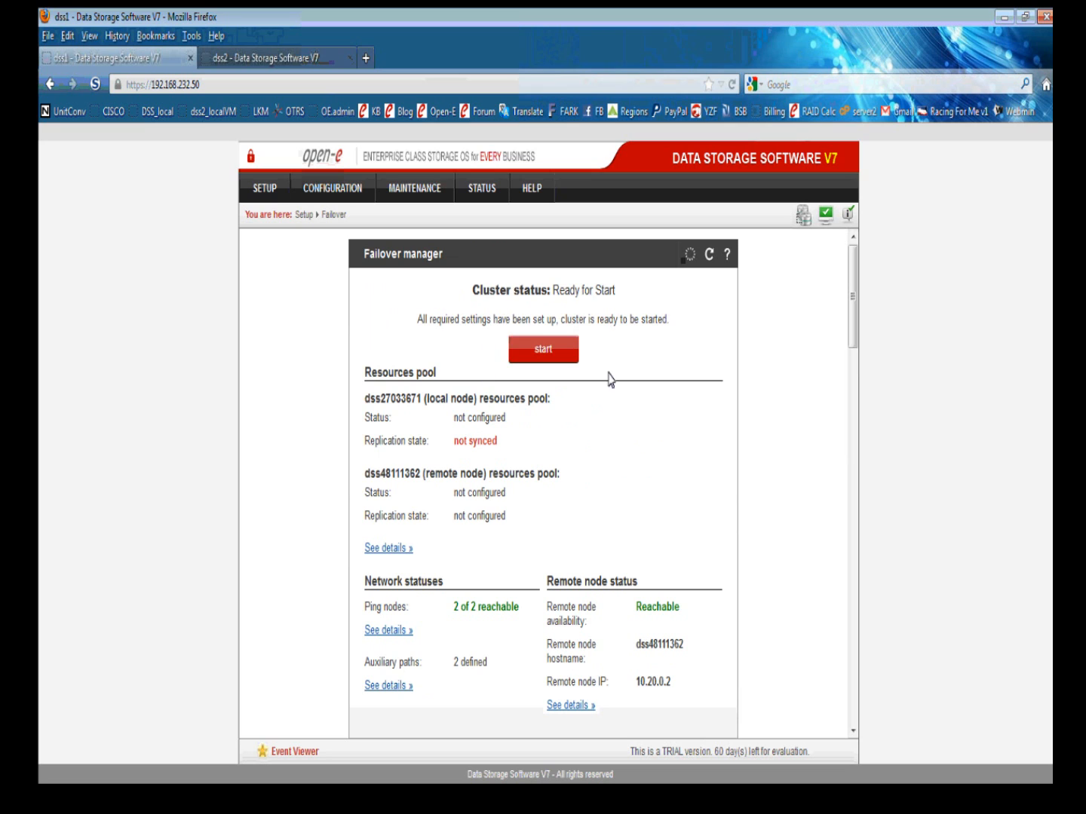
left_click(332, 188)
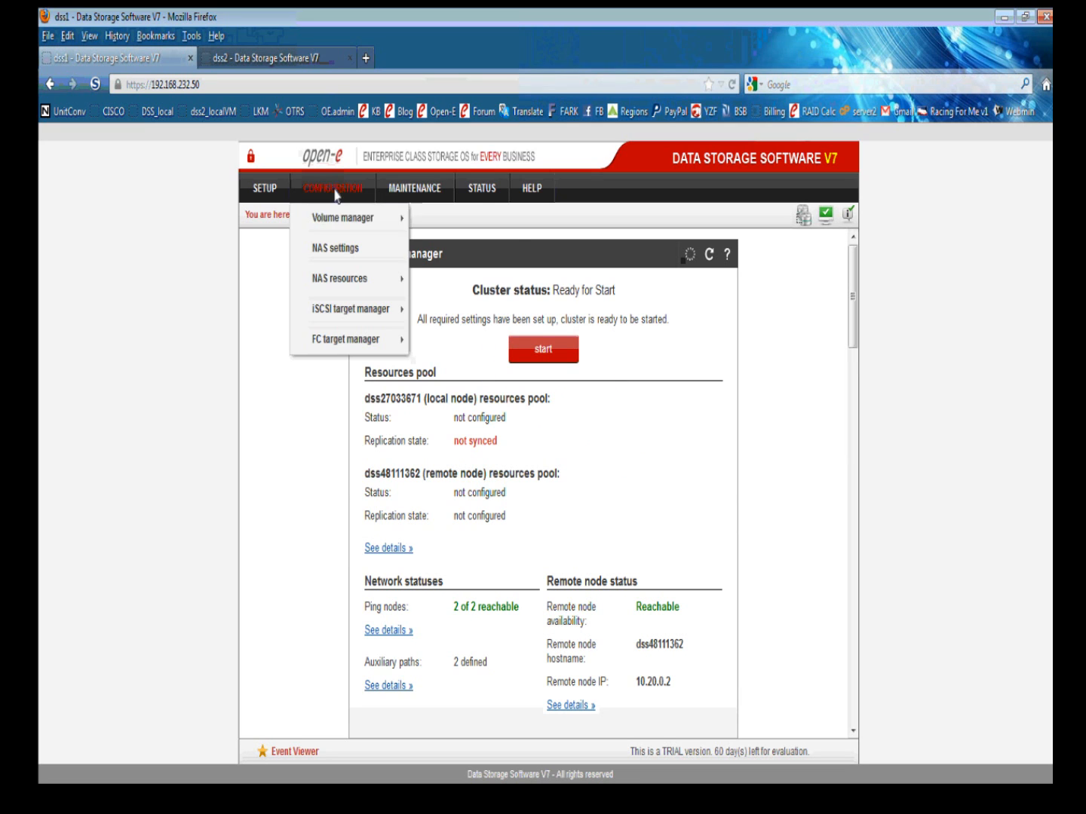
mouse_move(345, 214)
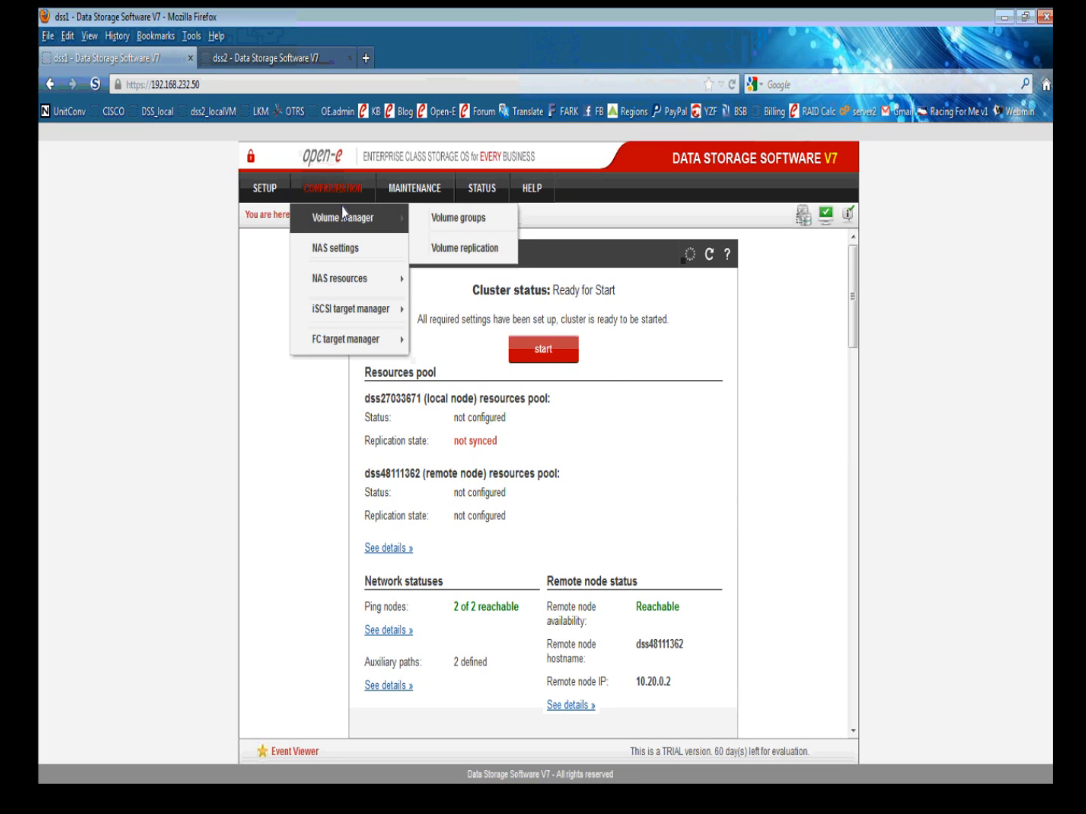
Open dss1's Volume replication page and expand task0's replication details.
left_click(438, 249)
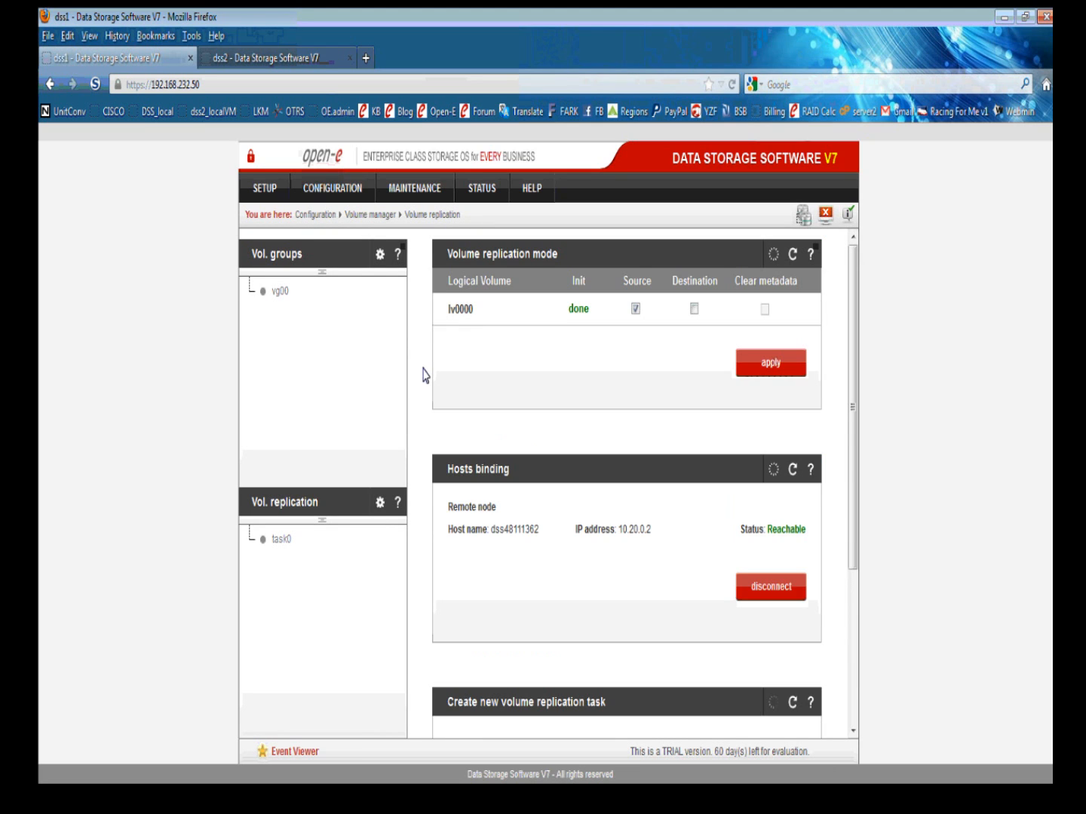
scroll(424, 375, "down", 5)
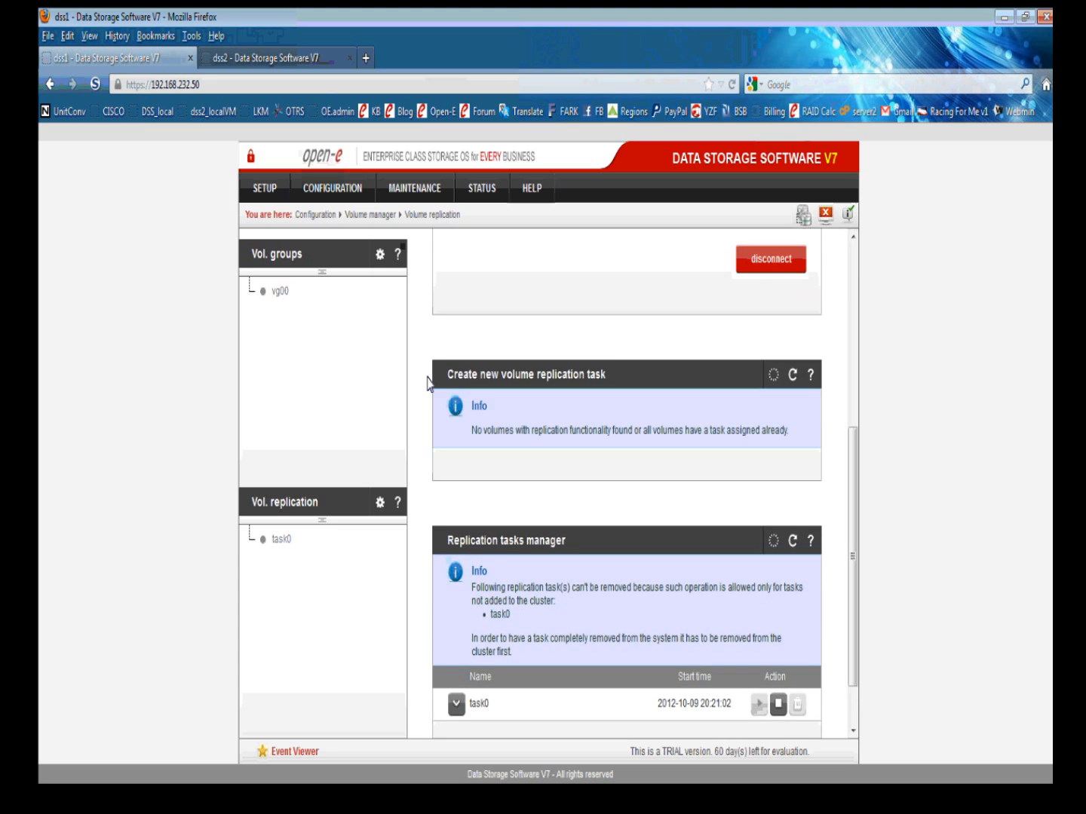
scroll(426, 384, "down", 1)
left_click(456, 642)
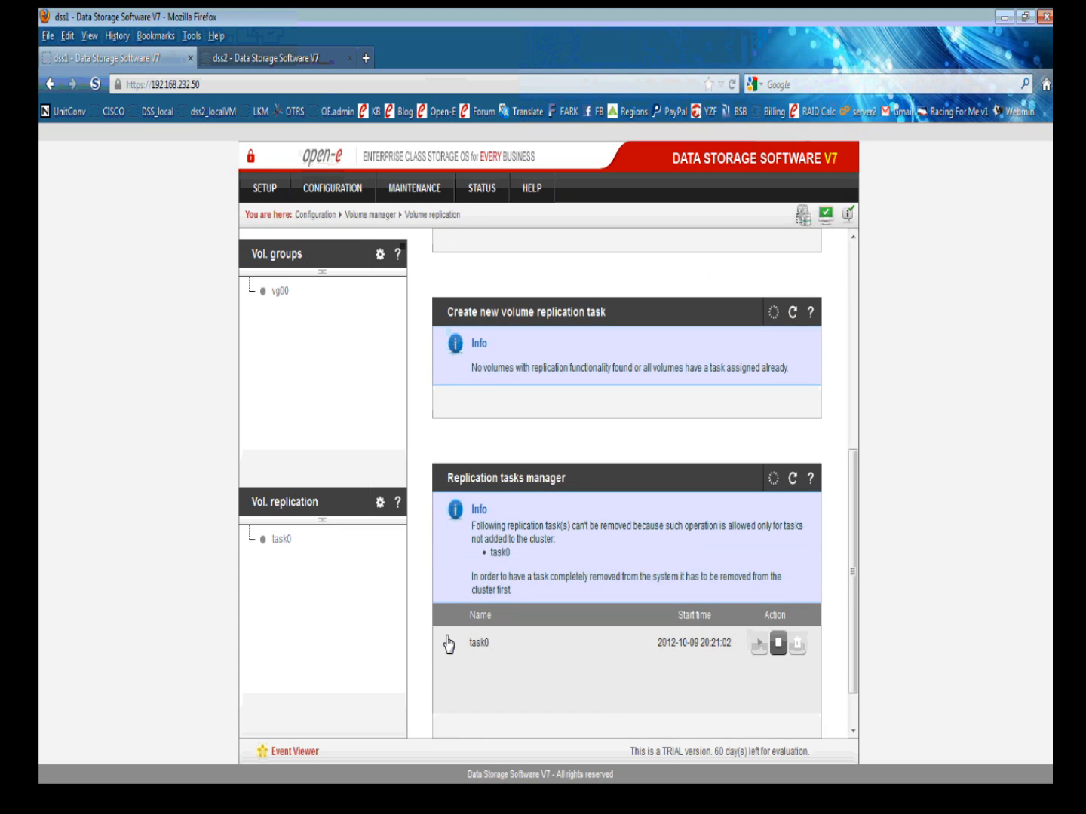
scroll(435, 590, "down", 2)
scroll(435, 590, "down", 1)
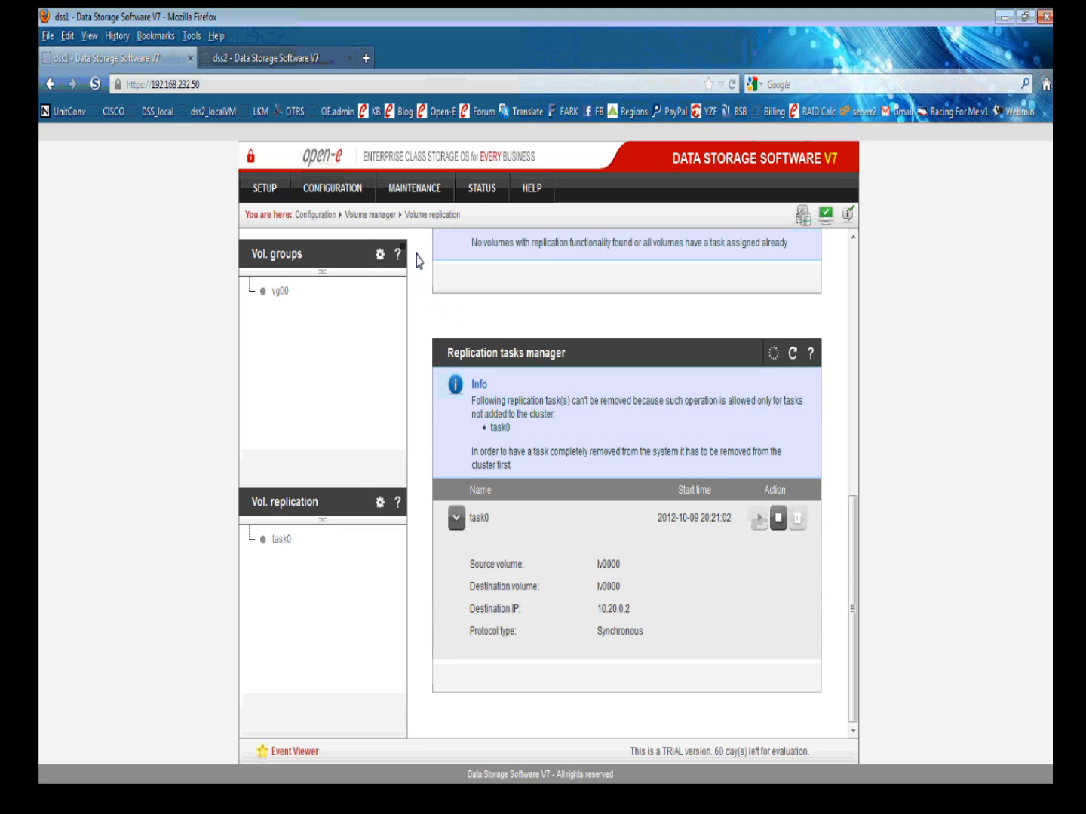
Under STATUS > Tasks, expand running task0: StandAlone connection, source lv0000 Consistent.
left_click(478, 192)
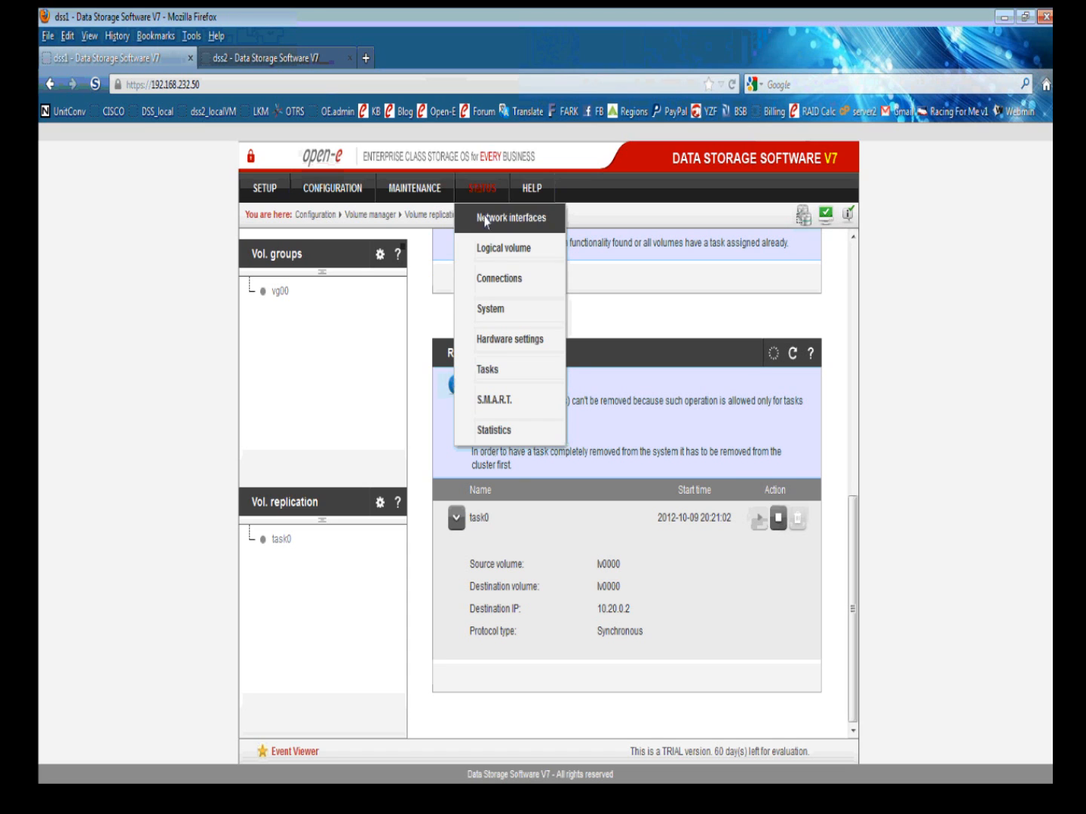
left_click(490, 370)
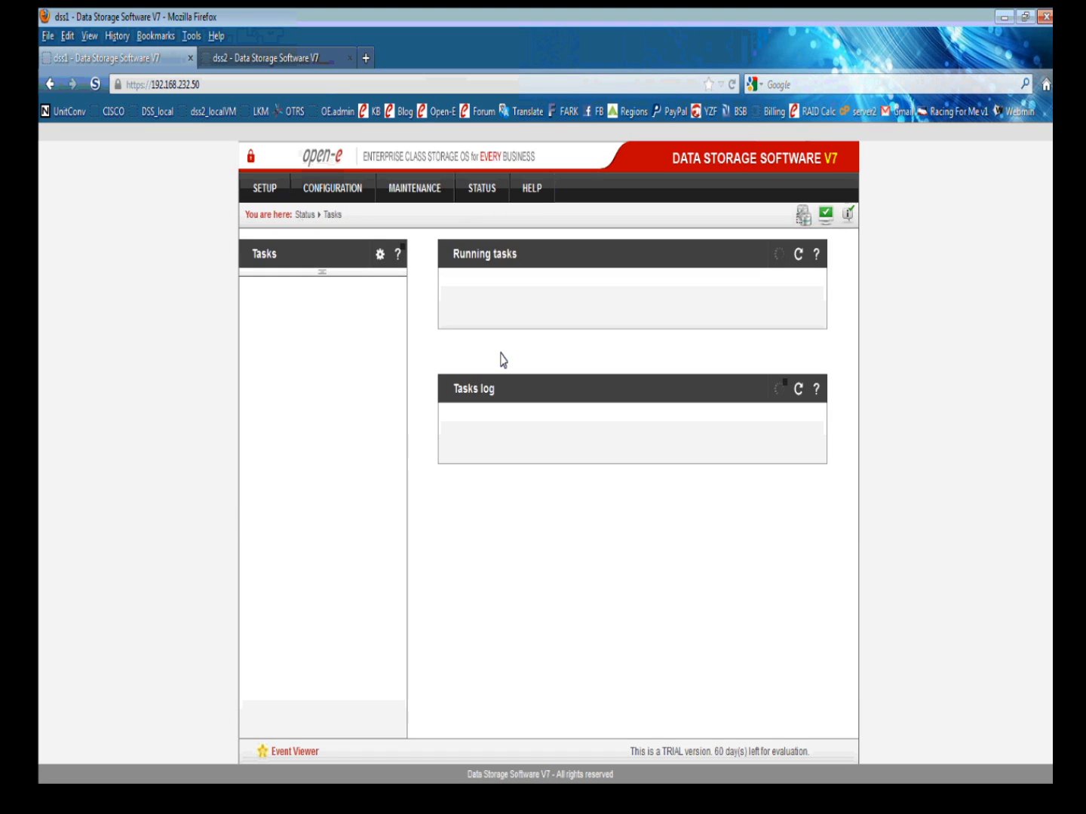
left_click(457, 311)
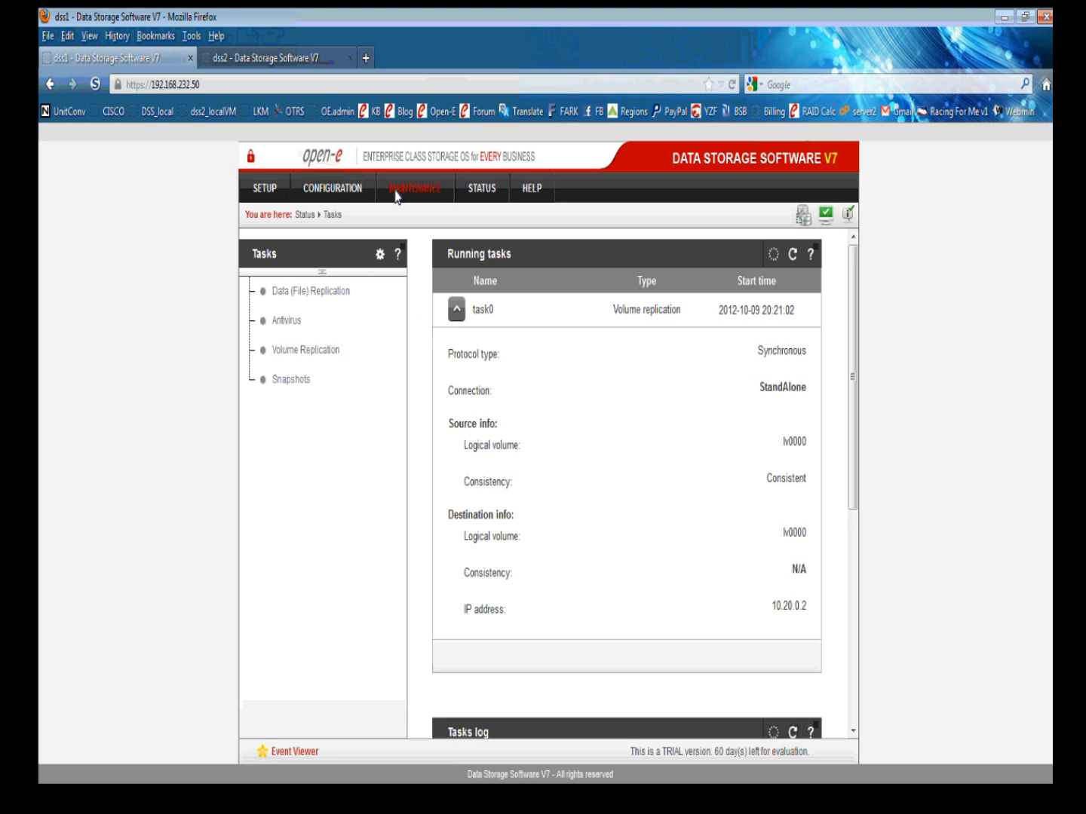
Reopen dss1's Failover manager, review dss2's Volume replication settings, then return to dss1.
left_click(269, 188)
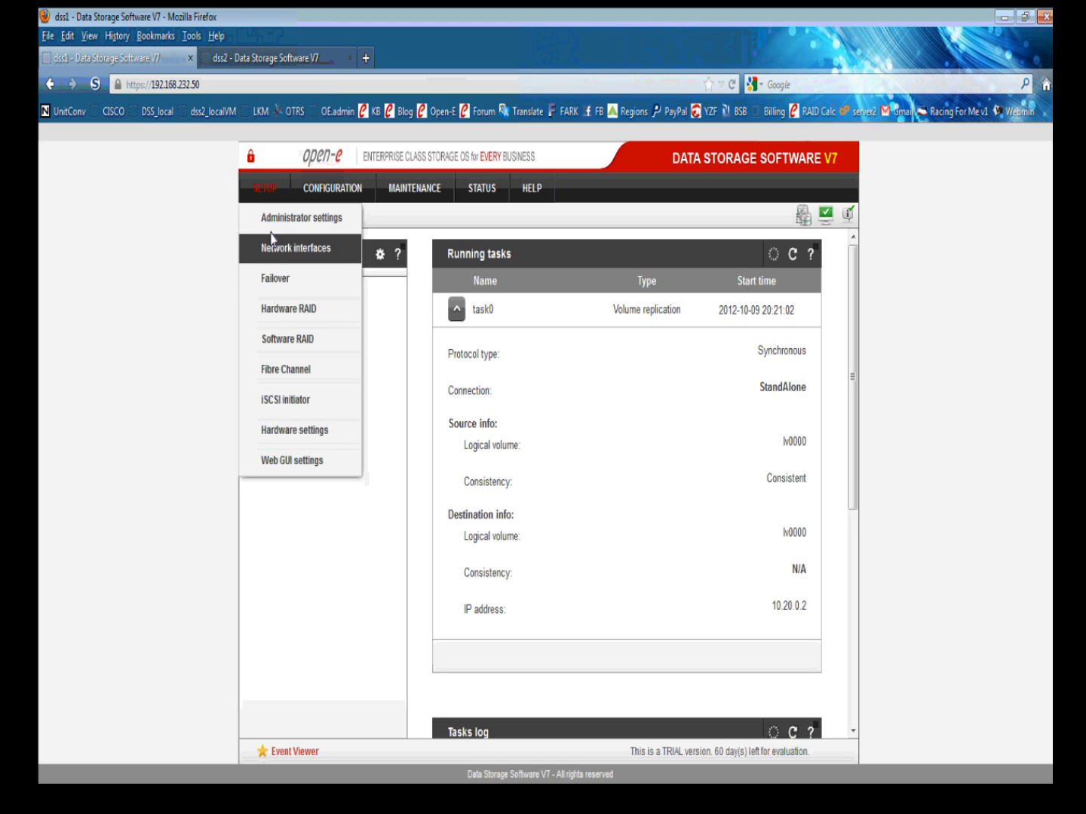
left_click(275, 279)
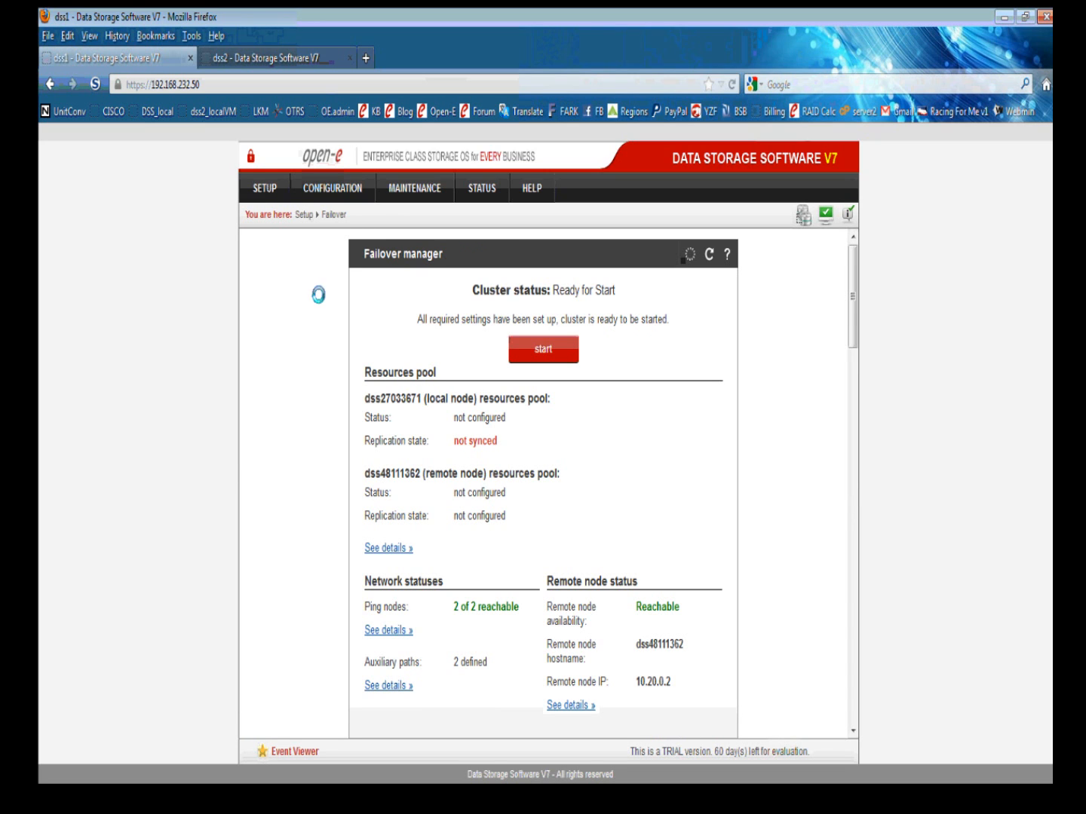
left_click(263, 60)
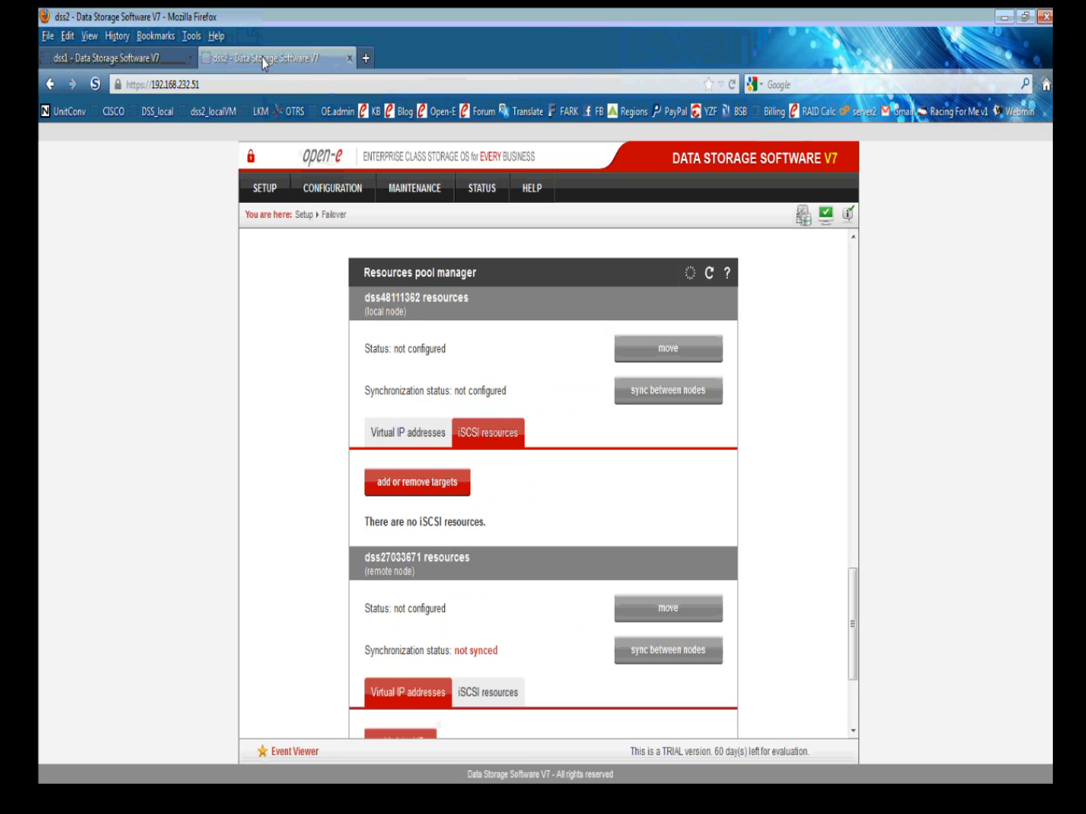
mouse_move(325, 189)
mouse_move(344, 217)
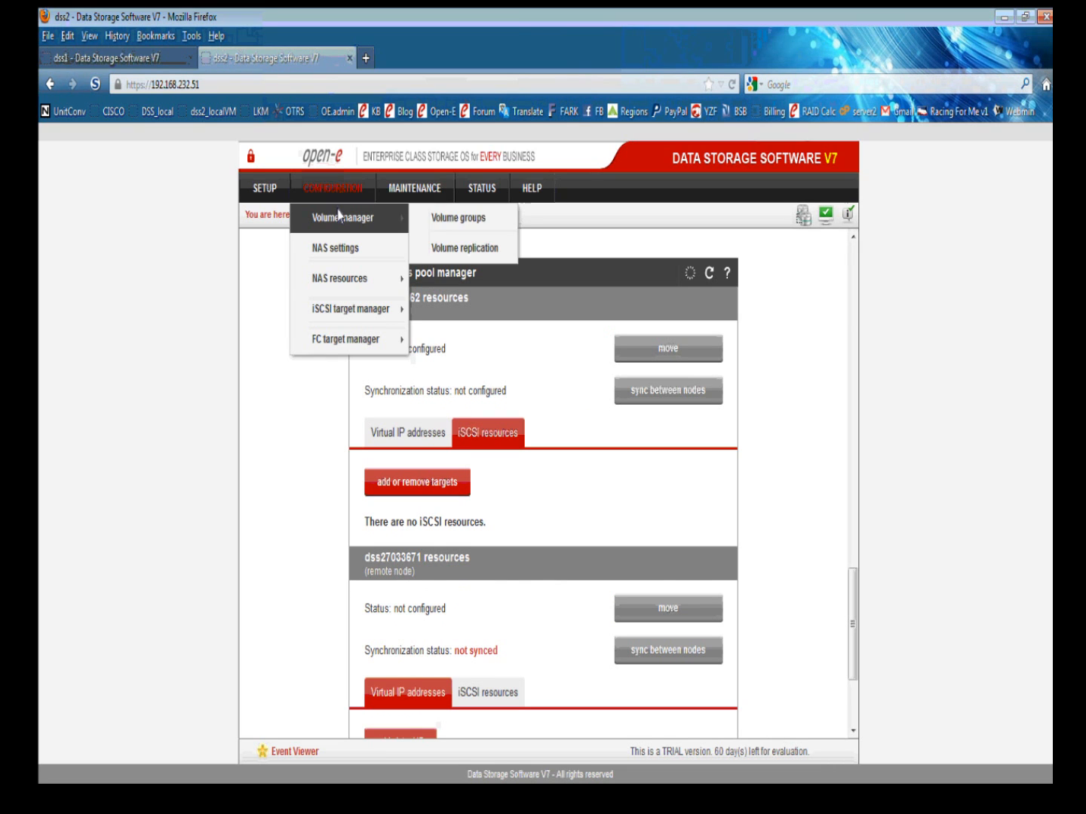
left_click(452, 243)
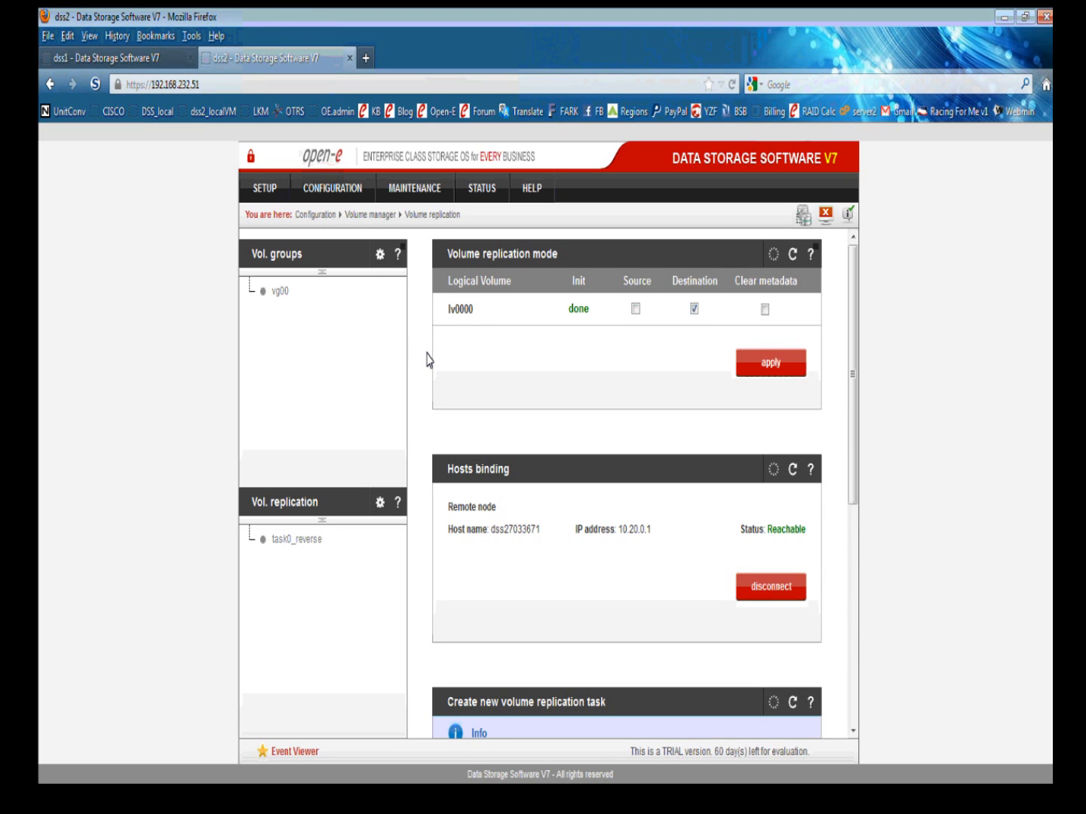
left_click(156, 61)
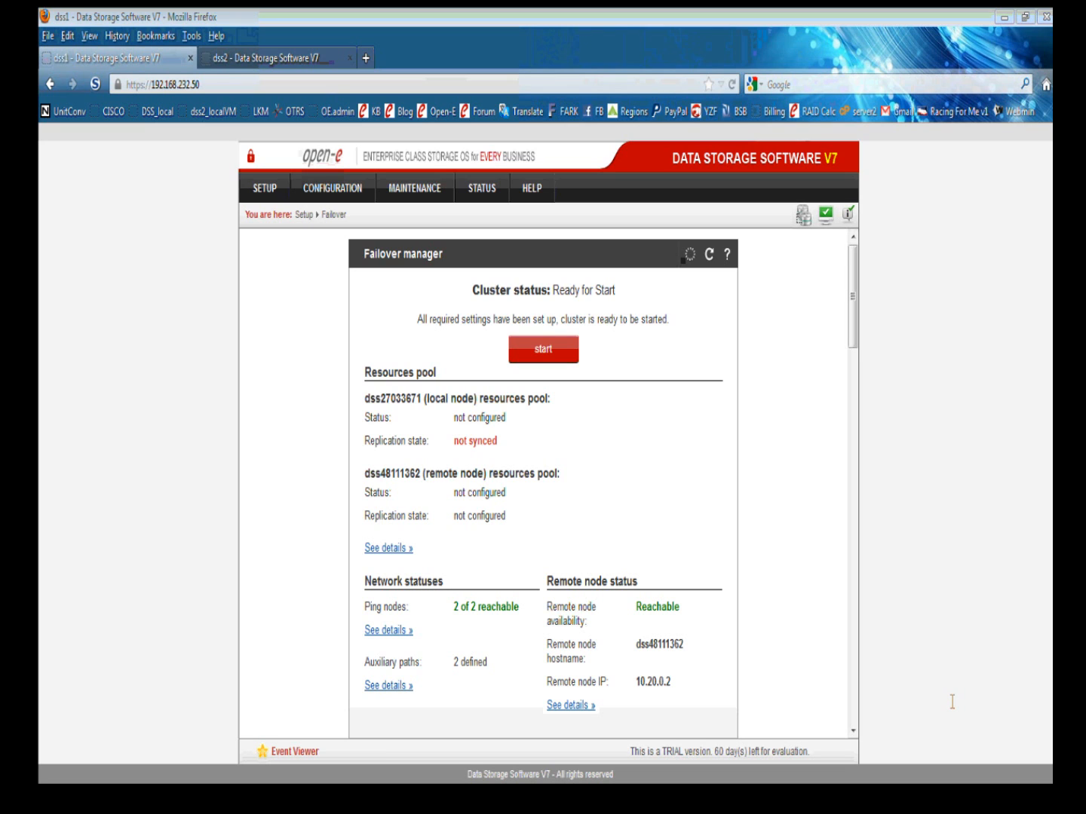
Attempt to start the failover cluster, dismiss the replication-task error notice, and open volume replication modes.
left_click(543, 349)
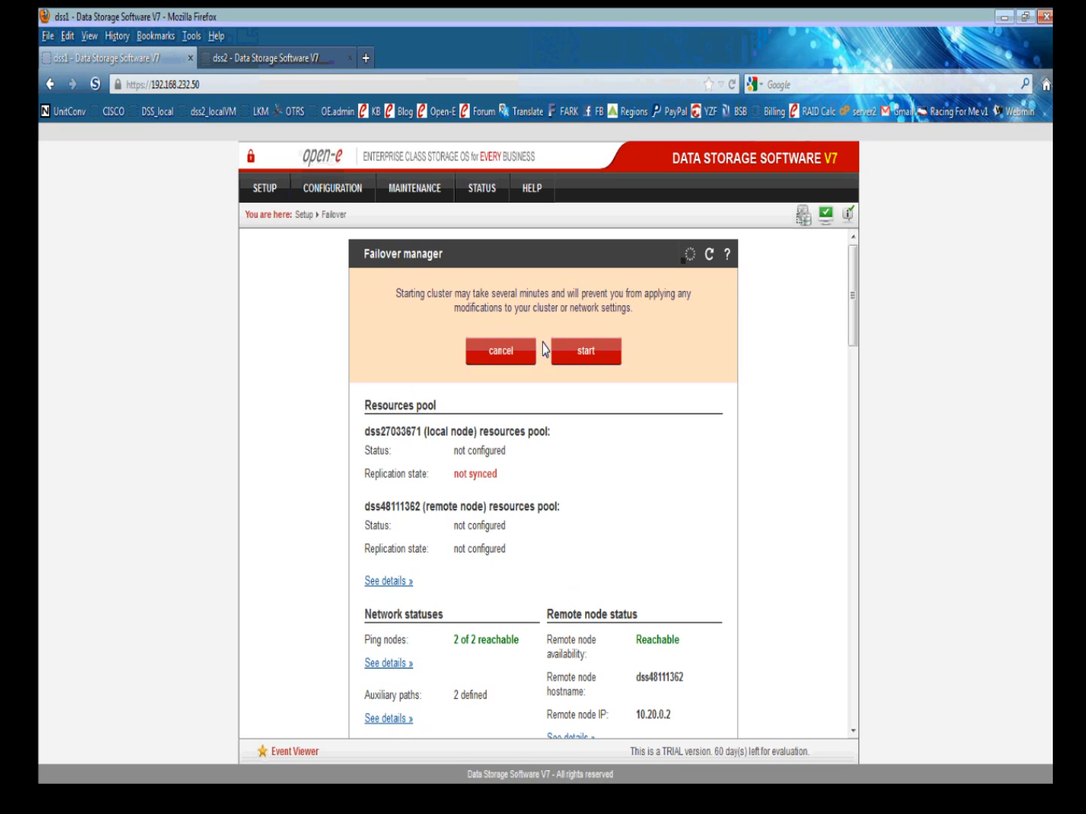
left_click(573, 349)
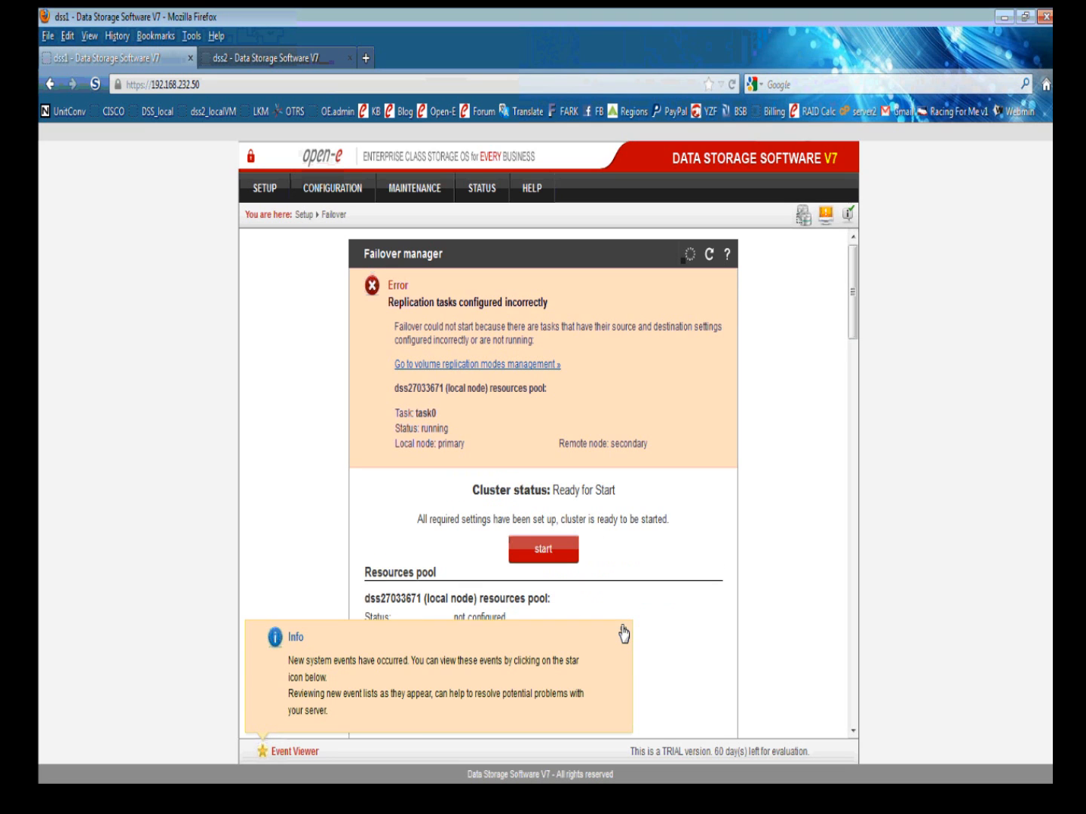
left_click(624, 635)
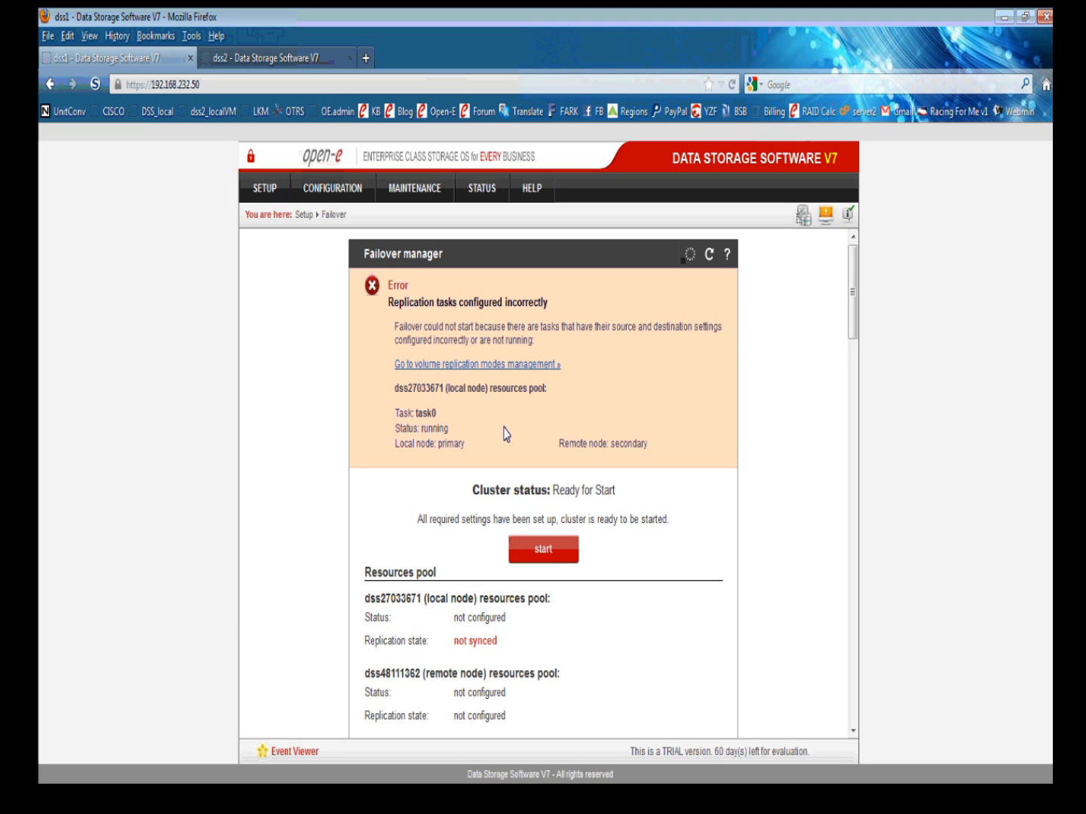
left_click(452, 364)
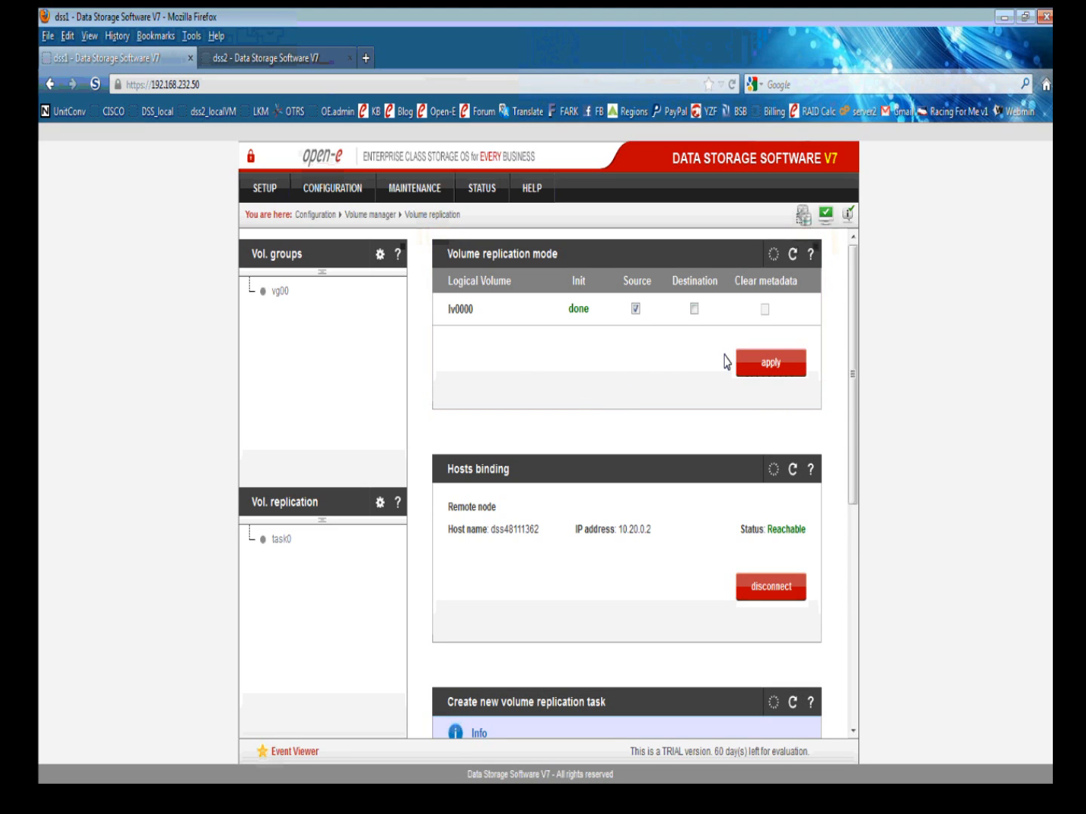
Apply dss1's source replication mode for lv0000 and stop replication task task0.
left_click(749, 369)
scroll(646, 421, "down", 3)
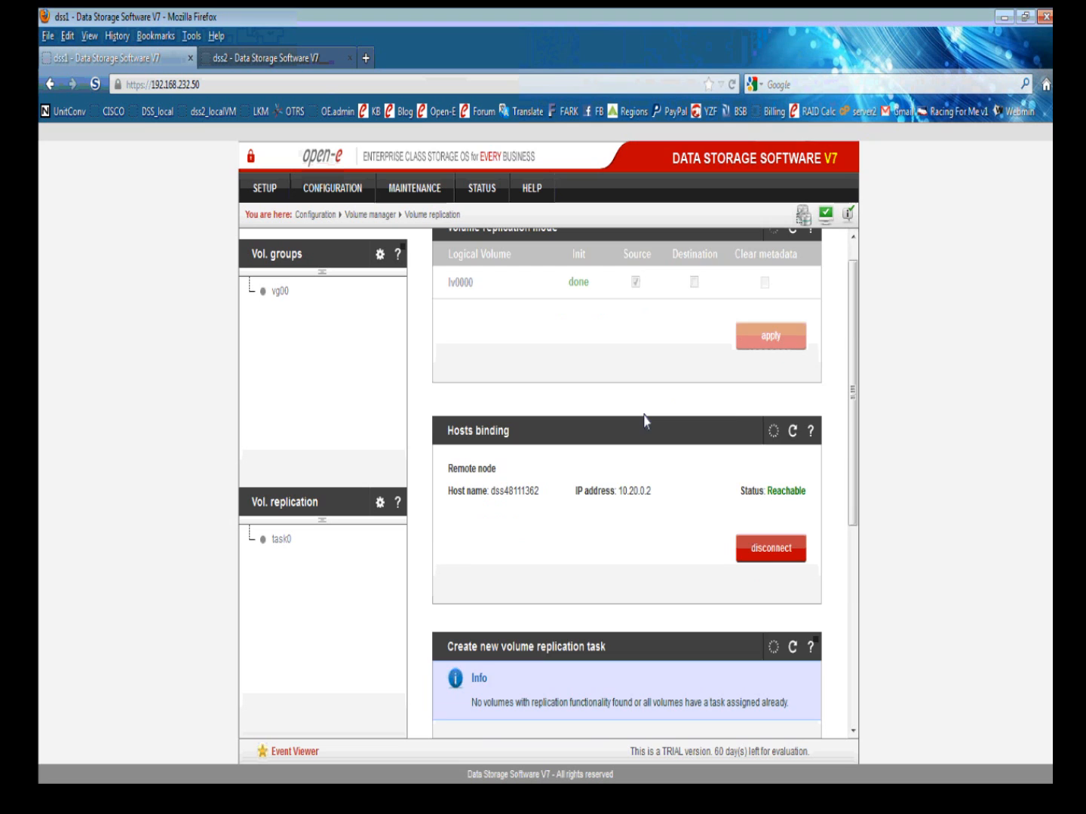
scroll(647, 421, "down", 5)
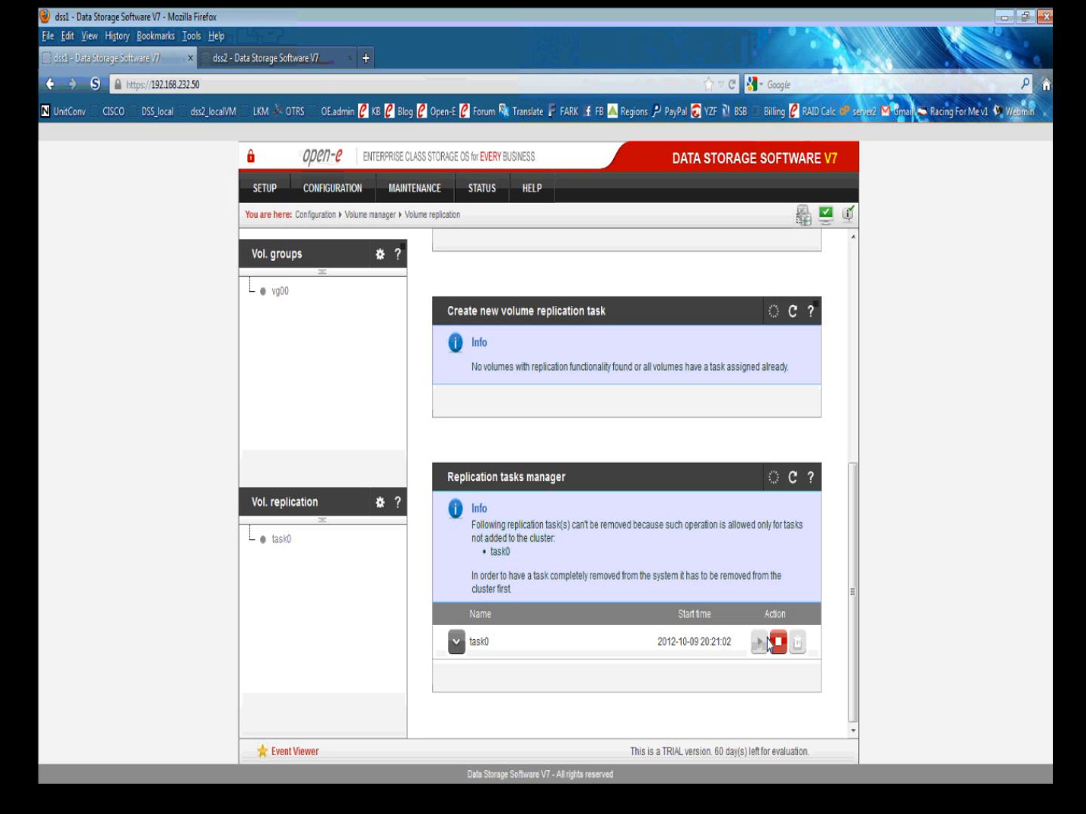
left_click(777, 641)
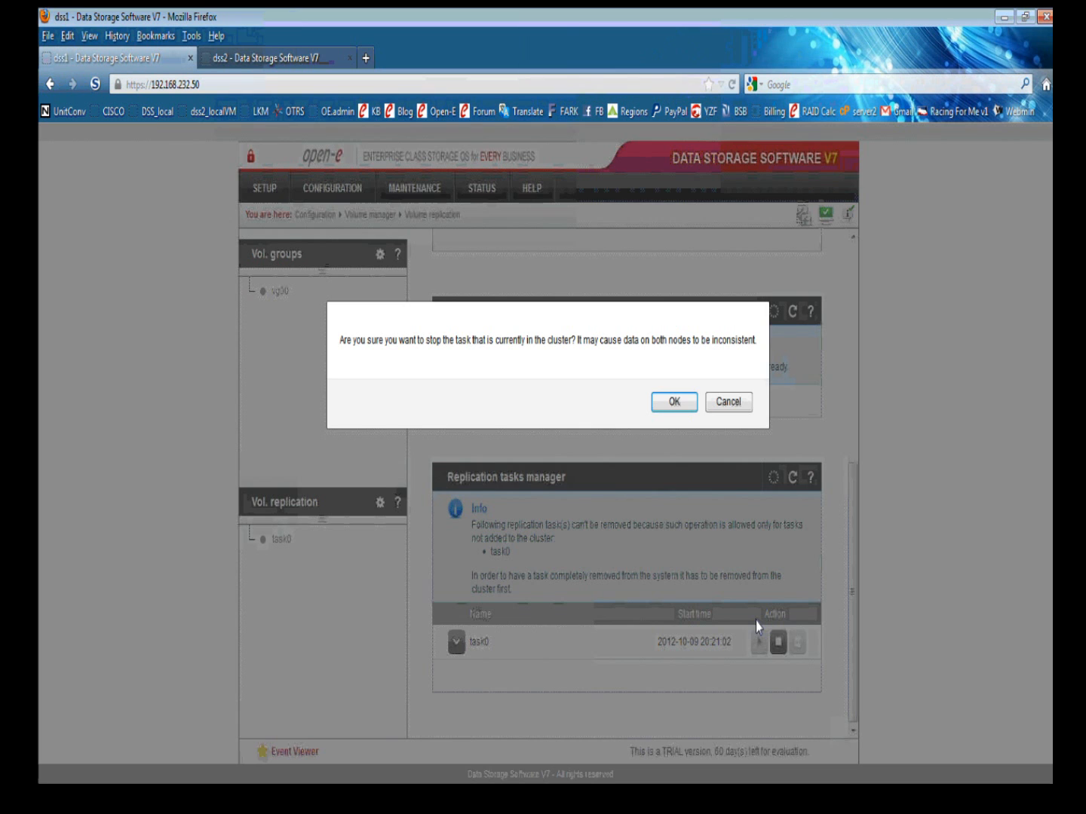
key("Return")
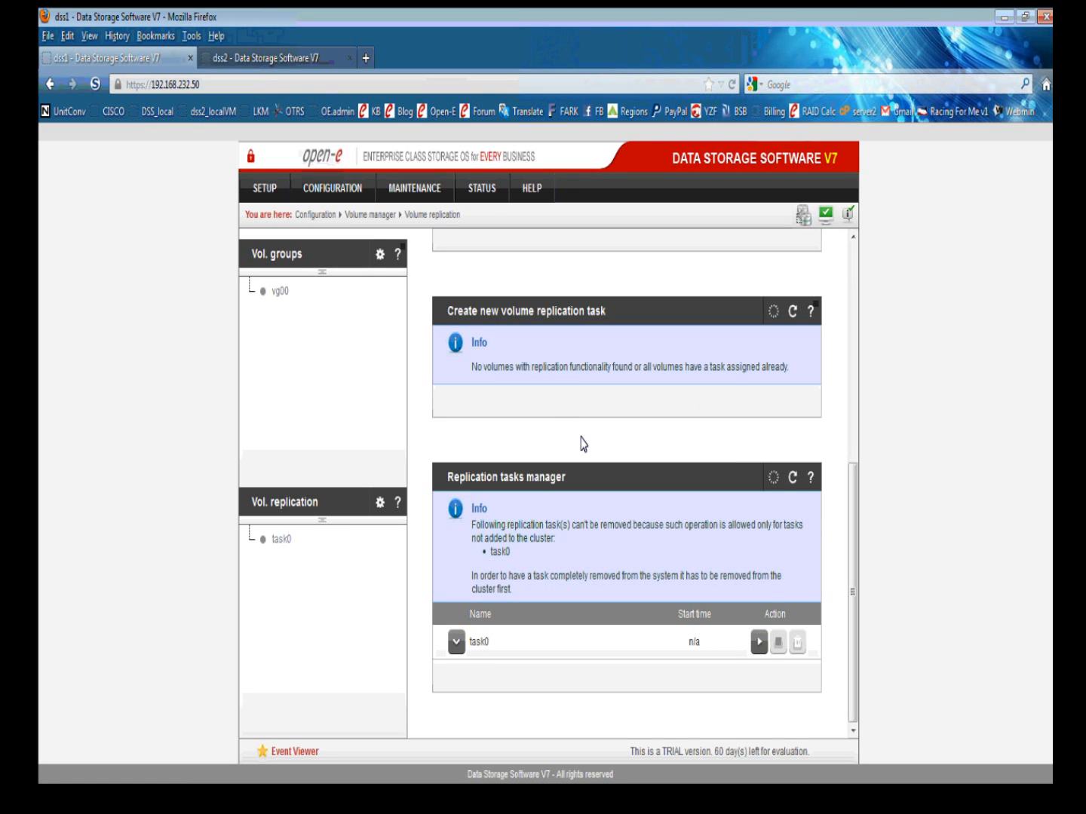
On dss2, apply the destination replication mode for lv0000.
left_click(287, 51)
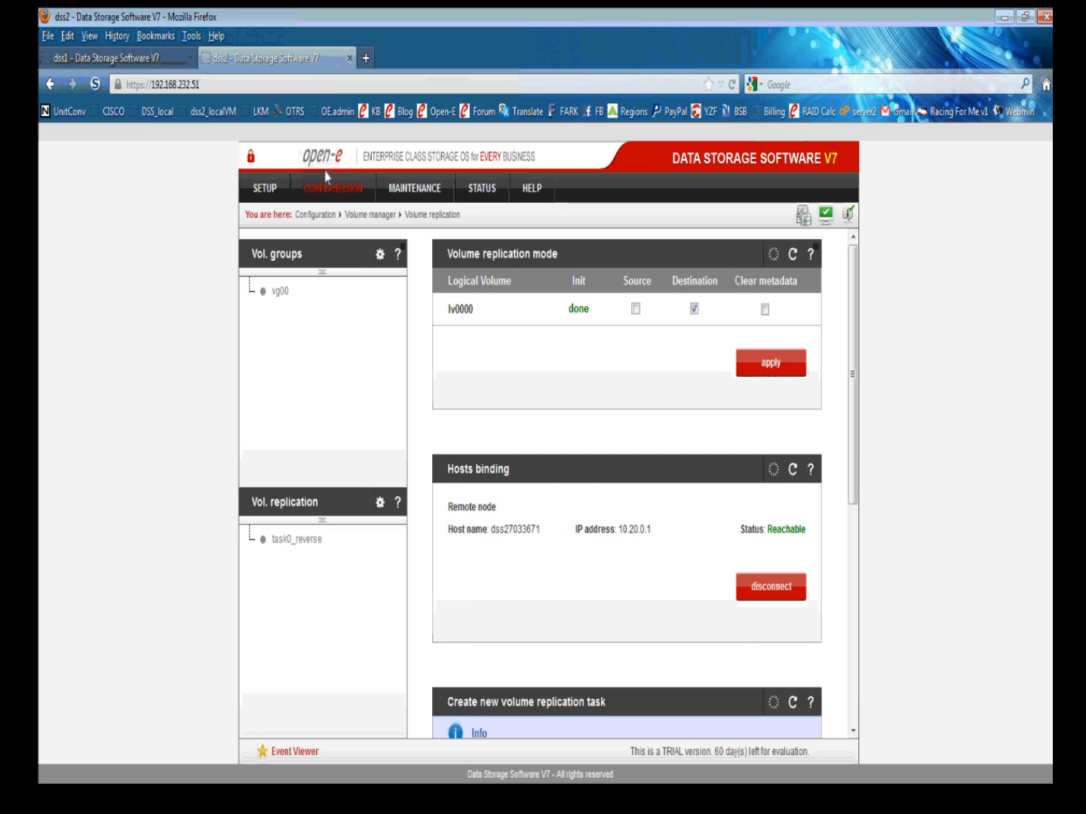
mouse_move(330, 216)
left_click(450, 247)
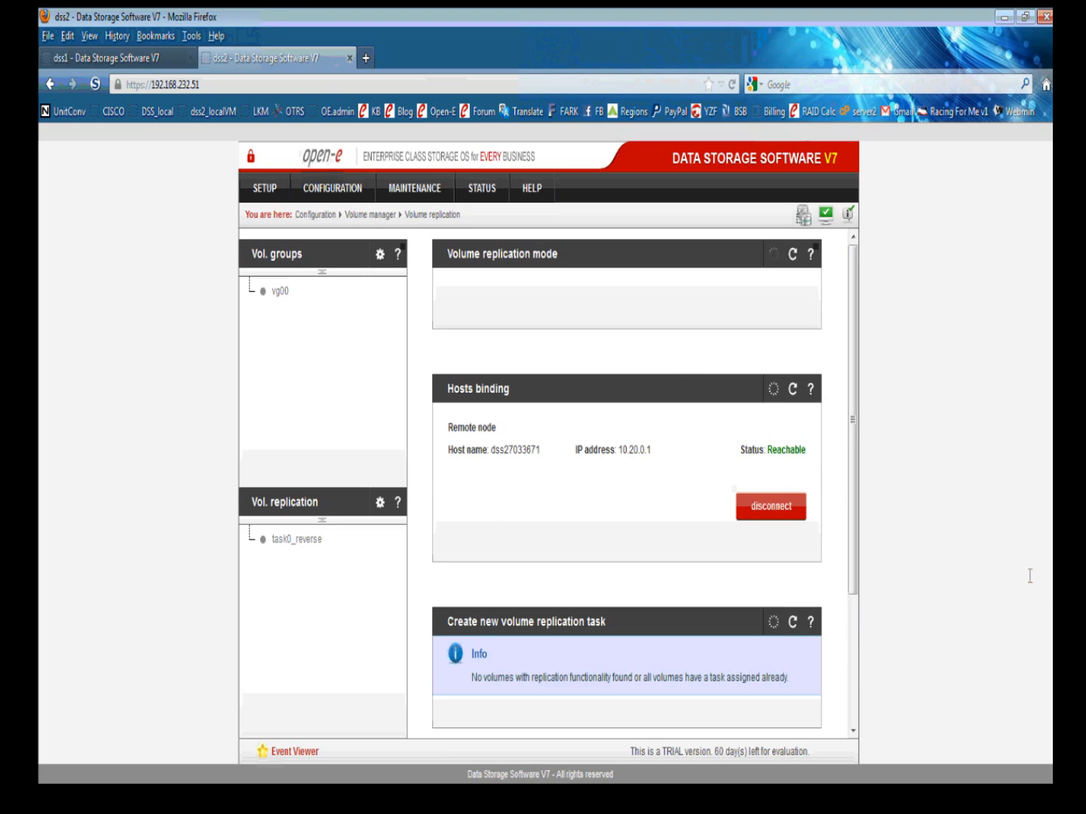
left_click(802, 365)
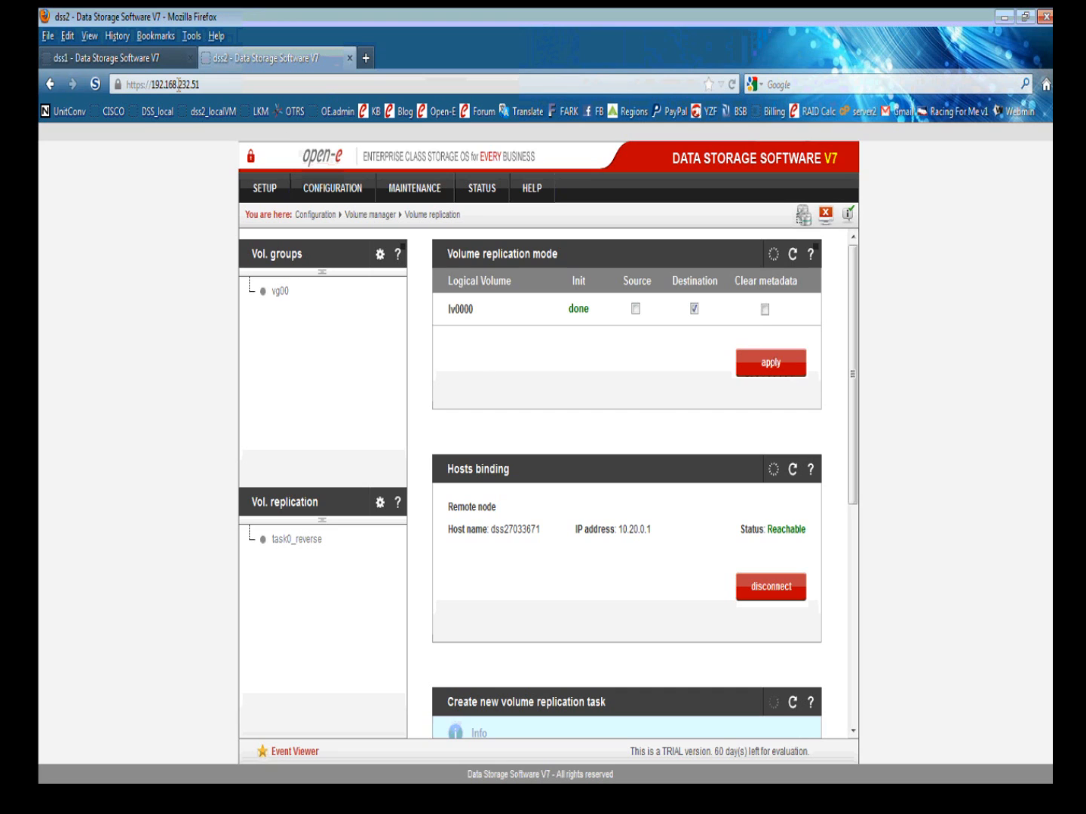
Restart replication task task0 on dss1, briefly showing the webinar agenda slide.
left_click(139, 60)
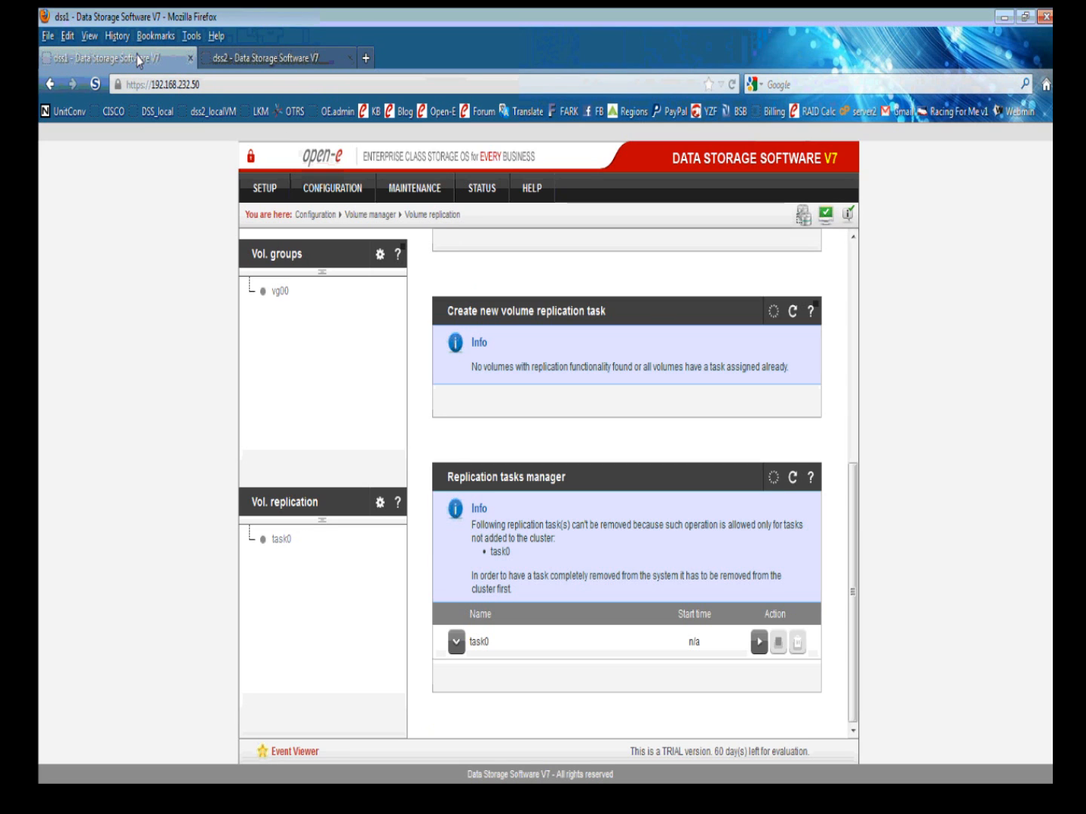
left_click(757, 642)
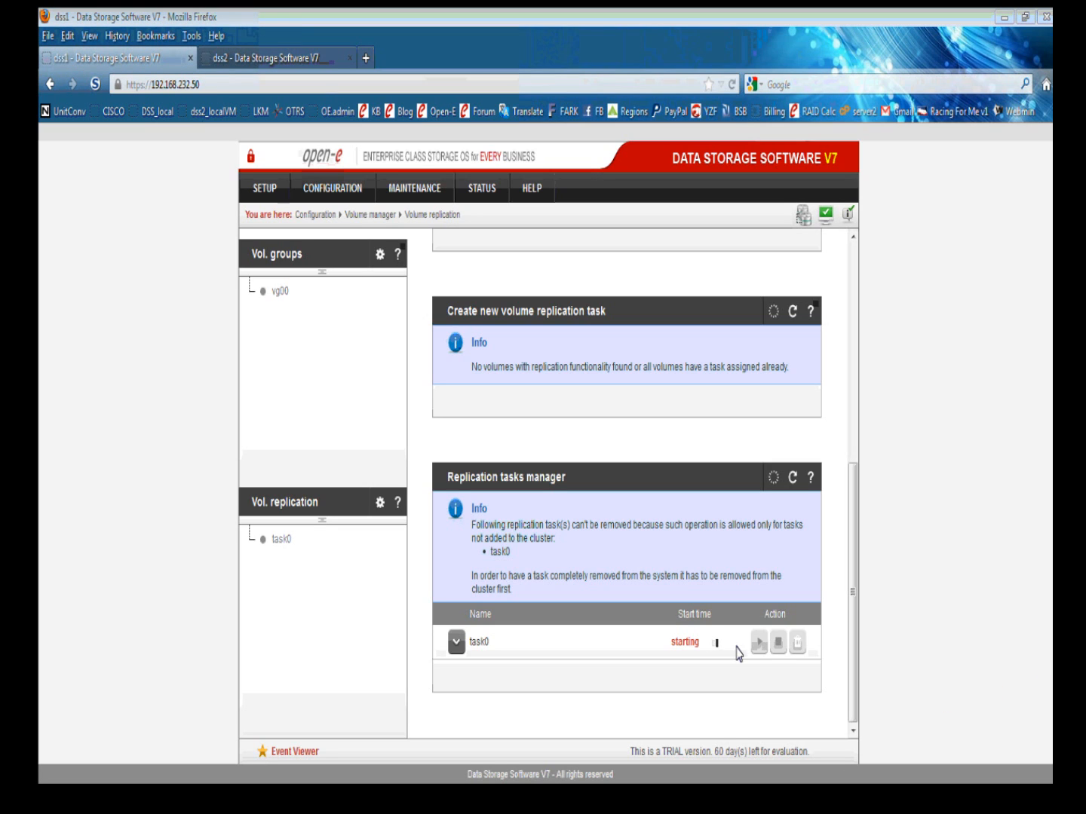
left_click(471, 808)
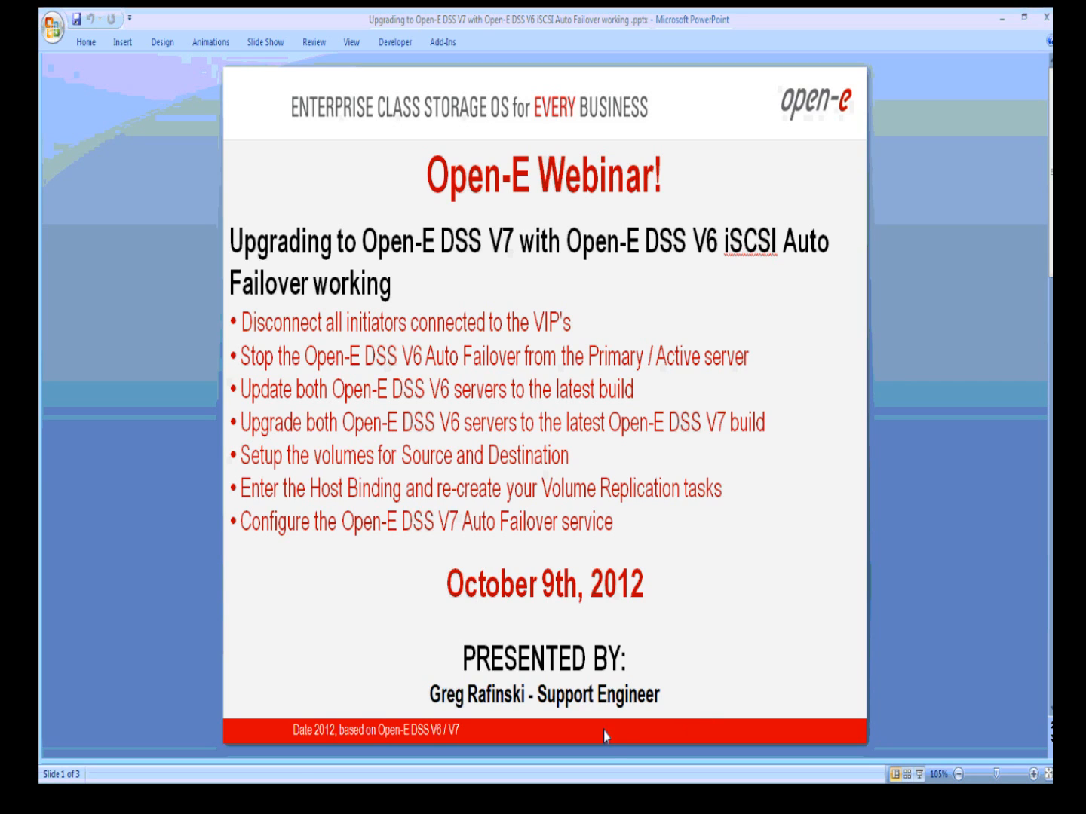
left_click(247, 792)
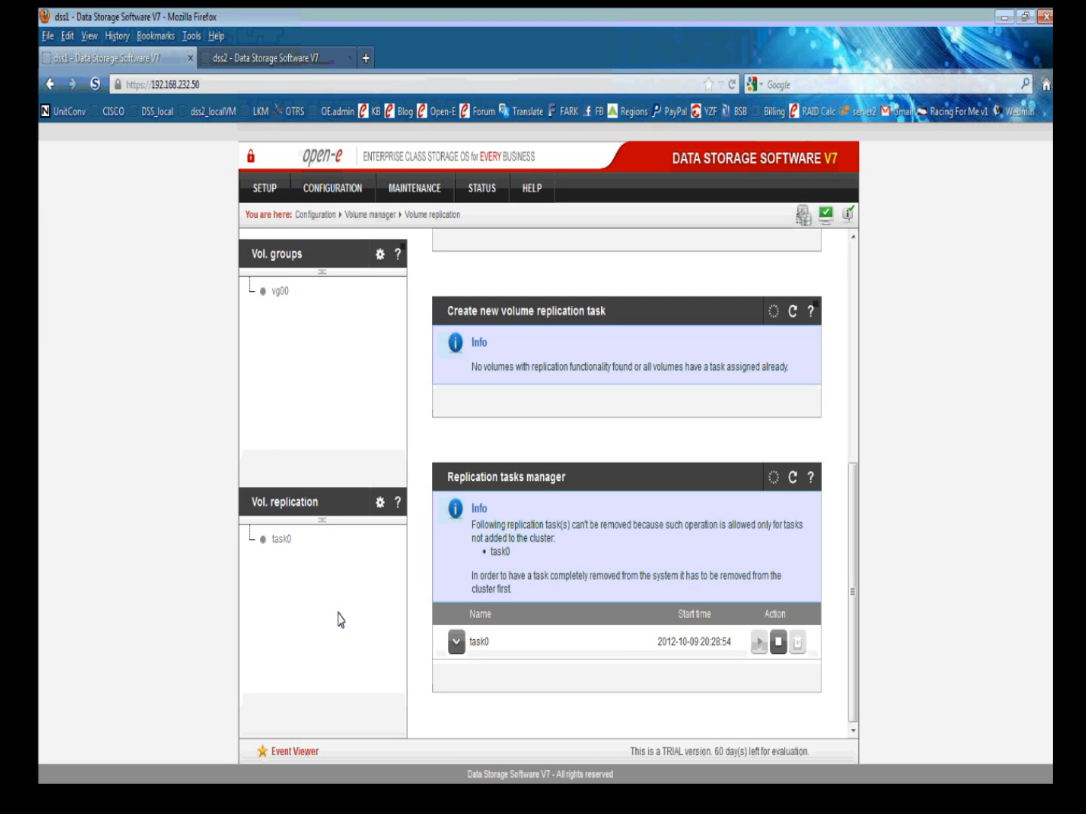
Open SETUP > Failover on dss1 and start the failover cluster, confirming the start.
mouse_move(265, 189)
left_click(271, 279)
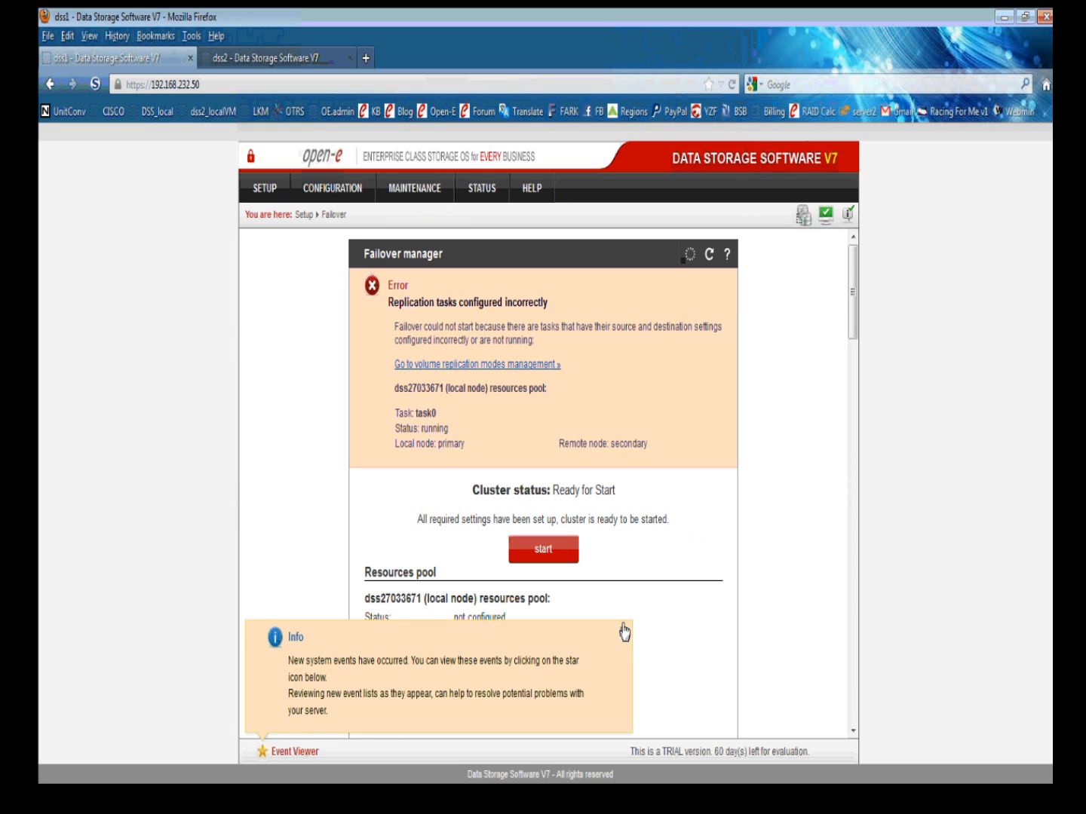
scroll(663, 520, "down", 3)
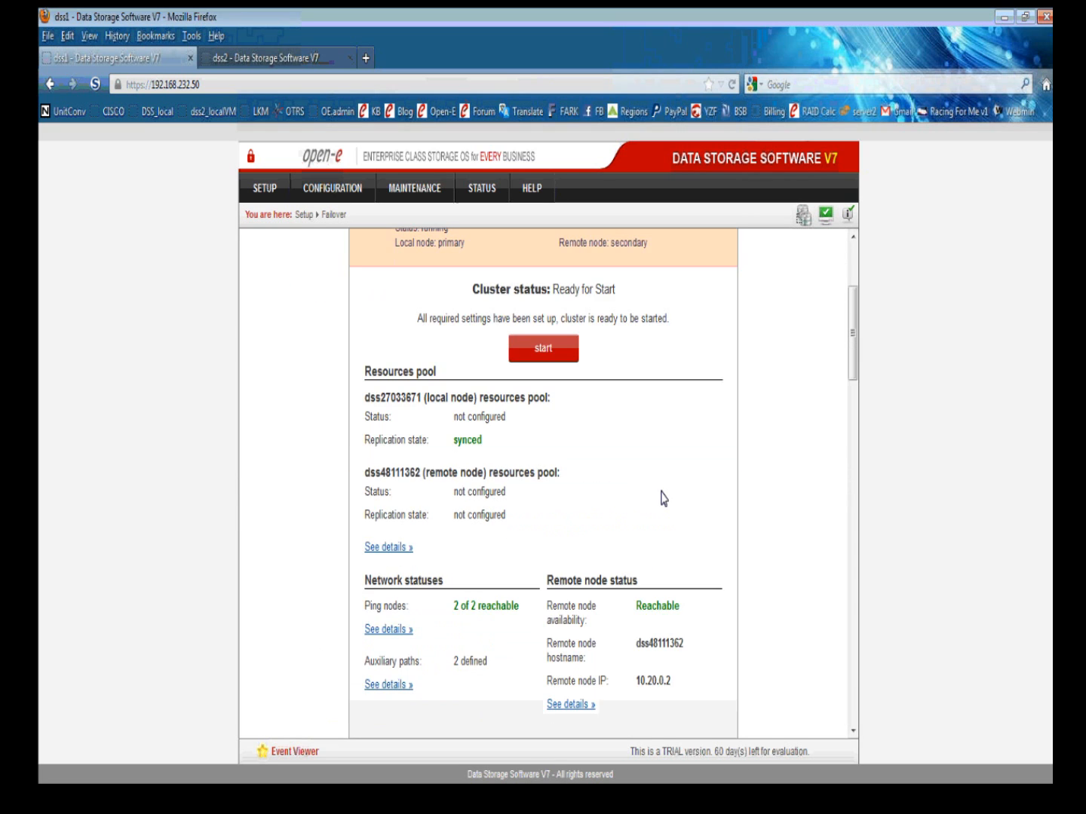
scroll(625, 487, "down", 10)
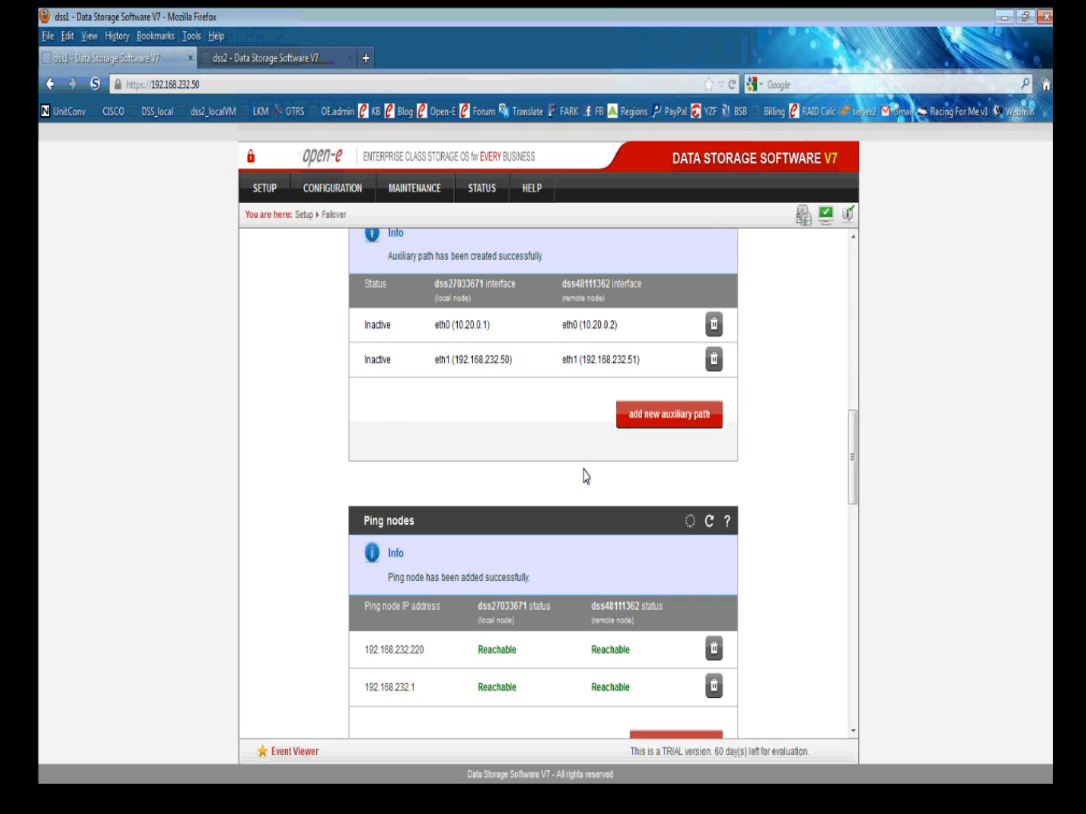
scroll(585, 477, "down", 10)
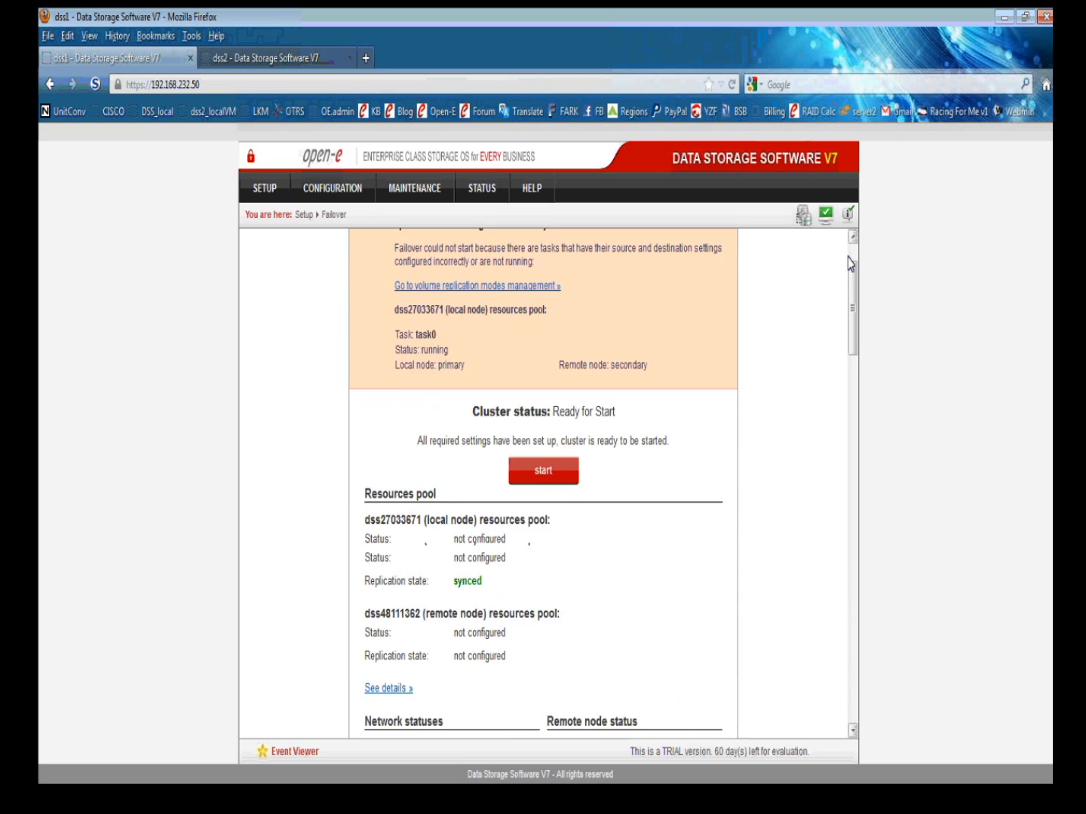
scroll(526, 451, "up", 20)
left_click(541, 548)
left_click(582, 551)
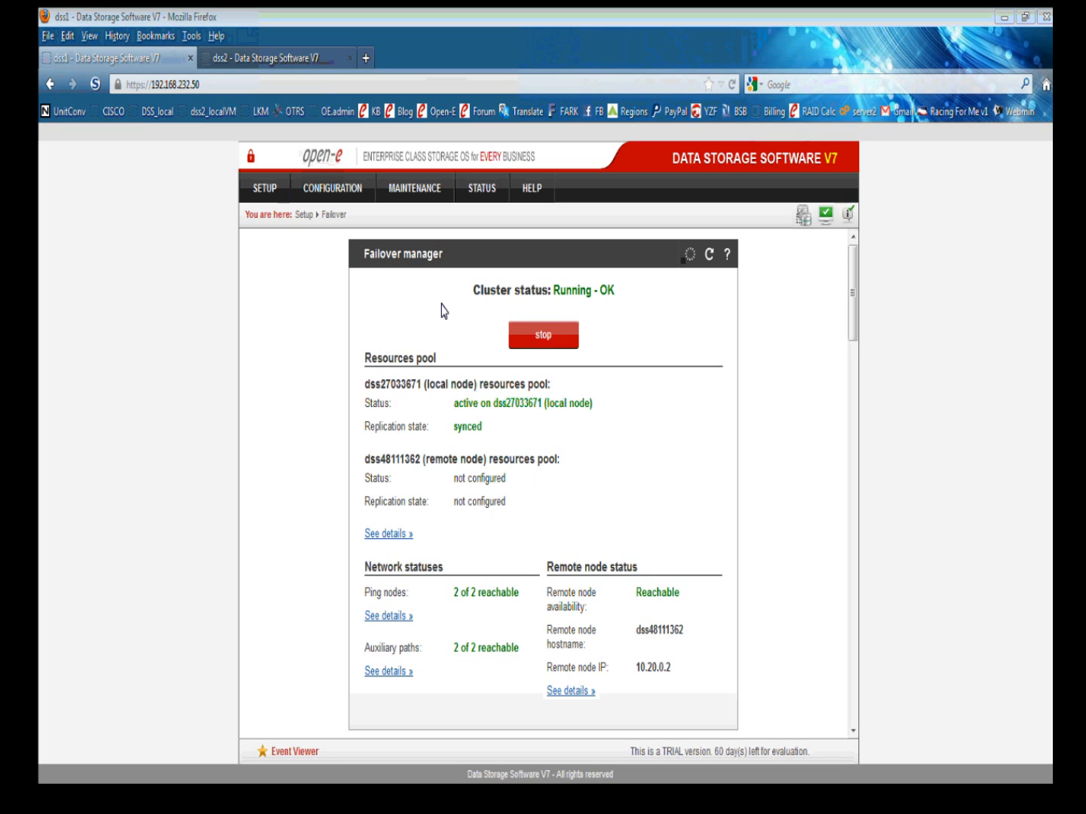
On dss2, open SETUP > Failover to see the cluster Running - OK with remote resources active.
left_click(280, 58)
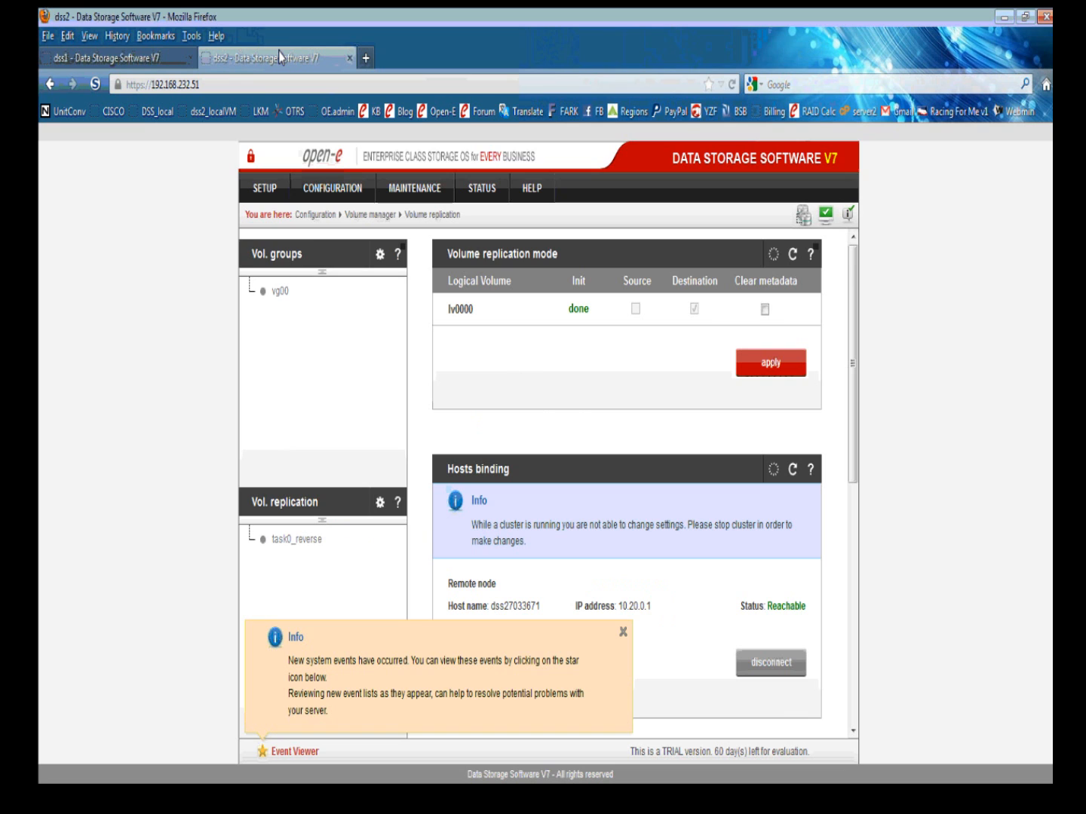
mouse_move(276, 190)
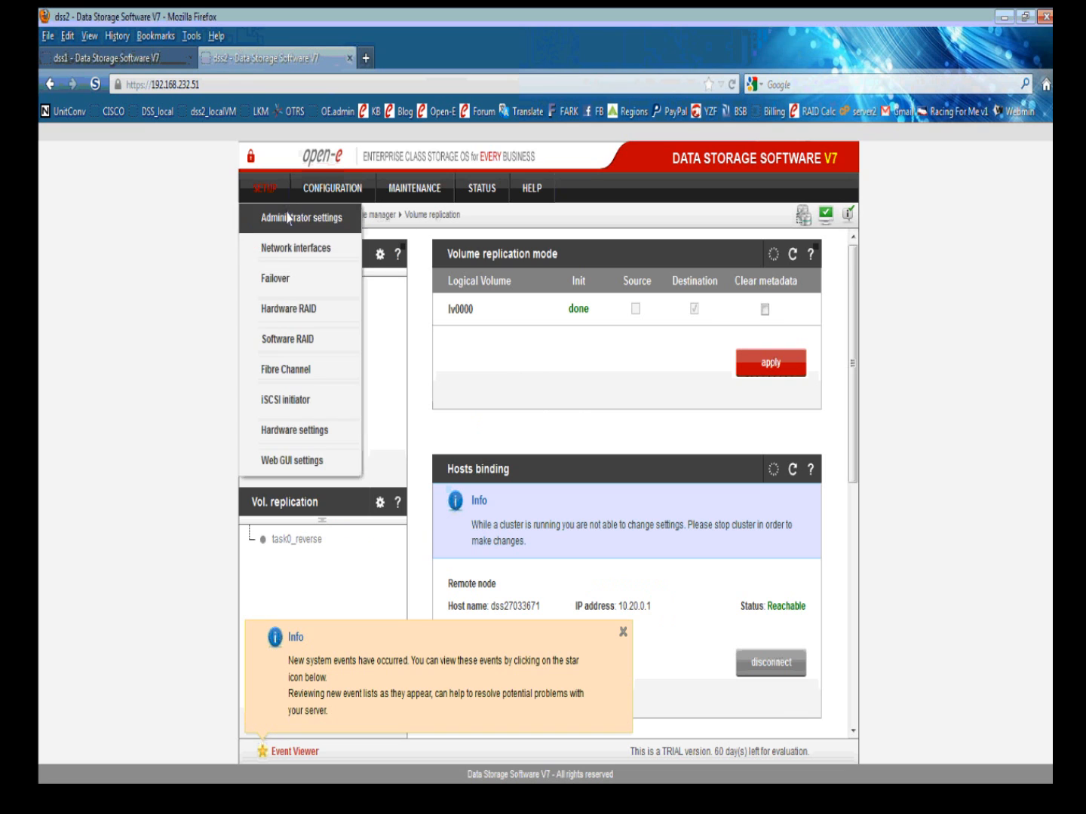
left_click(273, 279)
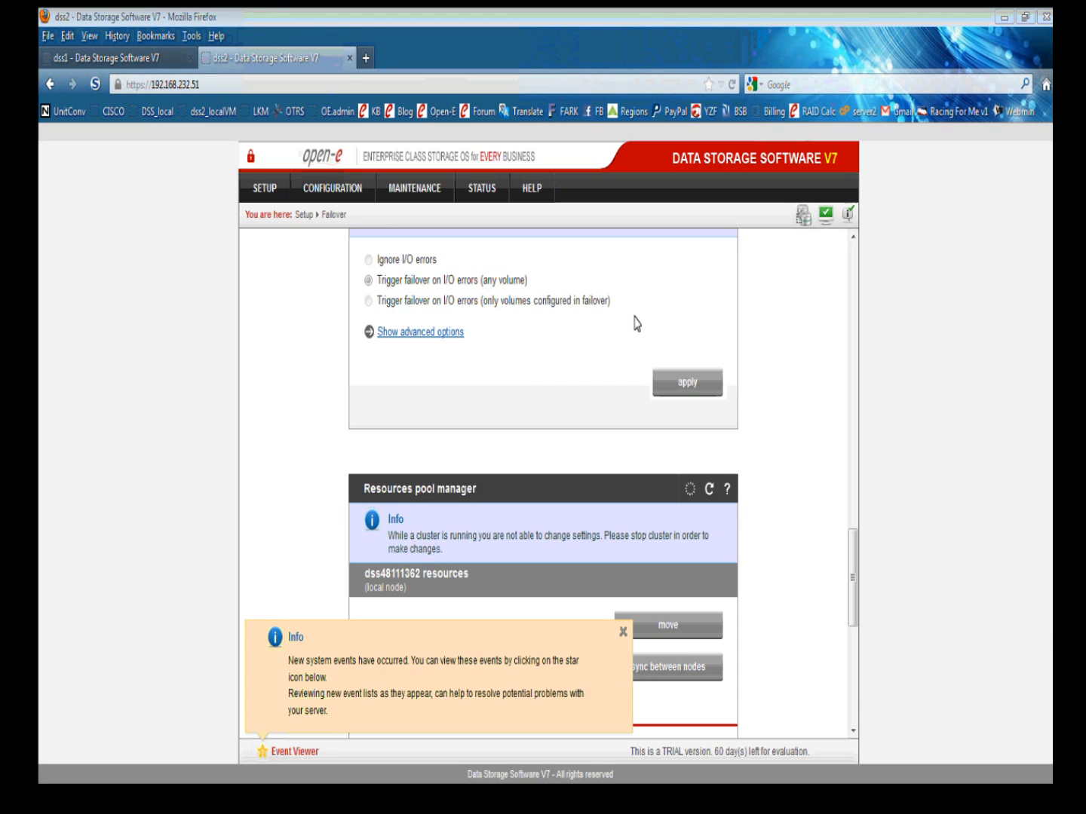
scroll(848, 253, "up", 15)
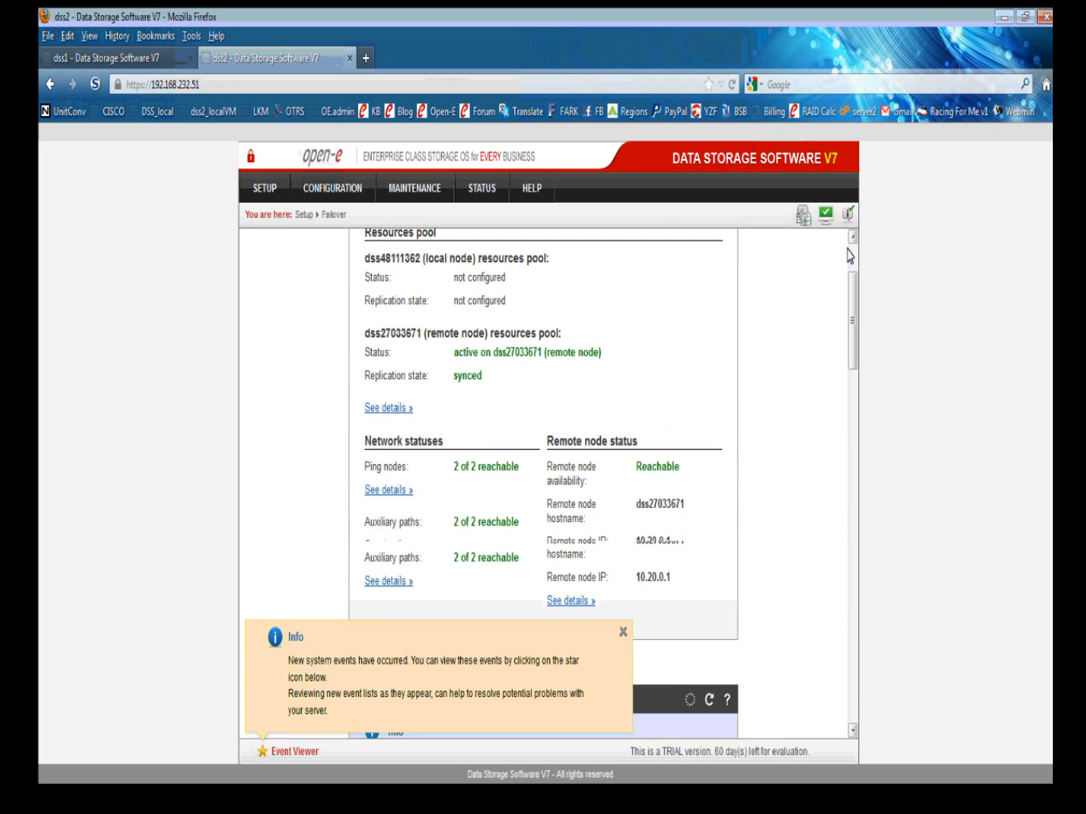
scroll(849, 254, "up", 3)
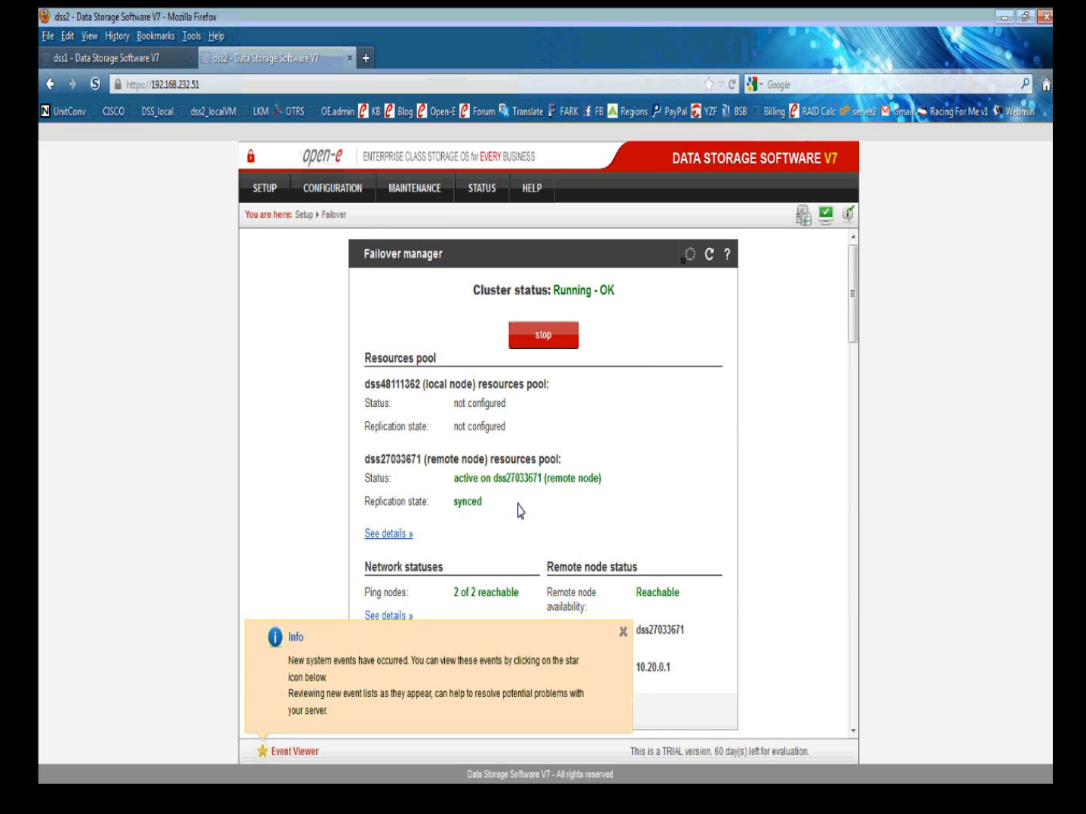